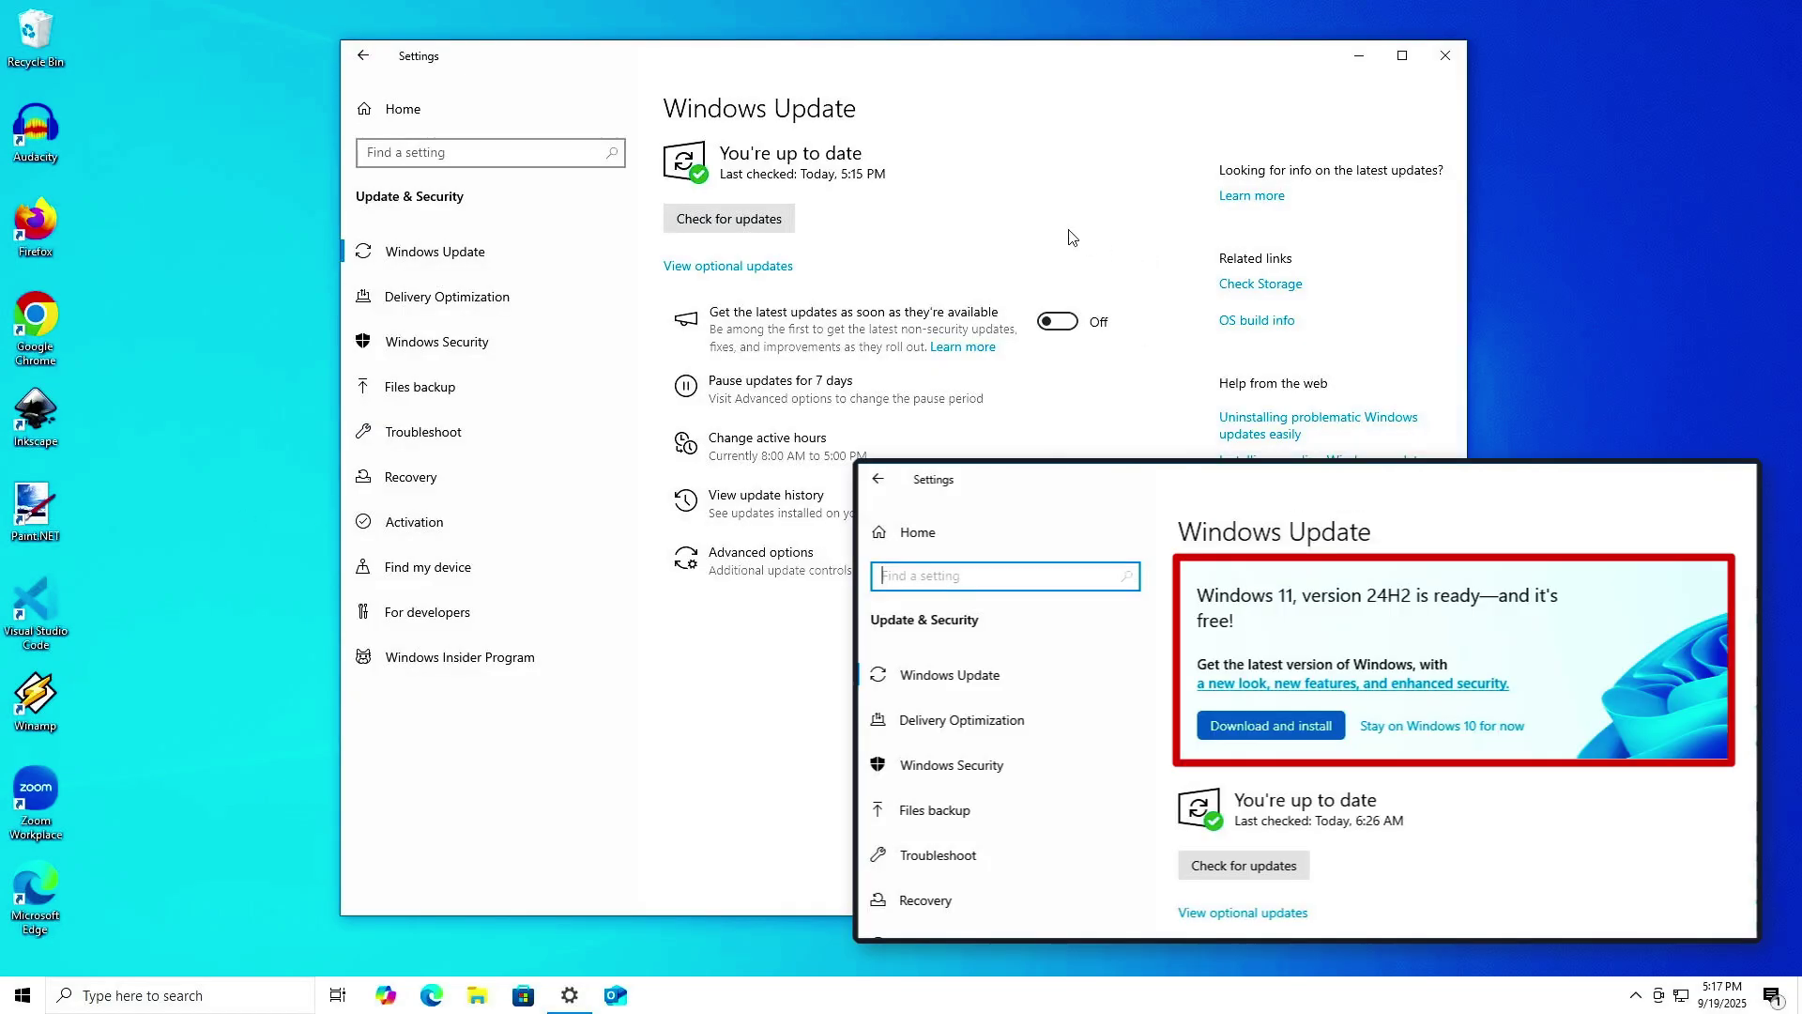
# Run a fresh Windows Update check and confirm the PC reports it is up to date.
pyautogui.click(784, 223)
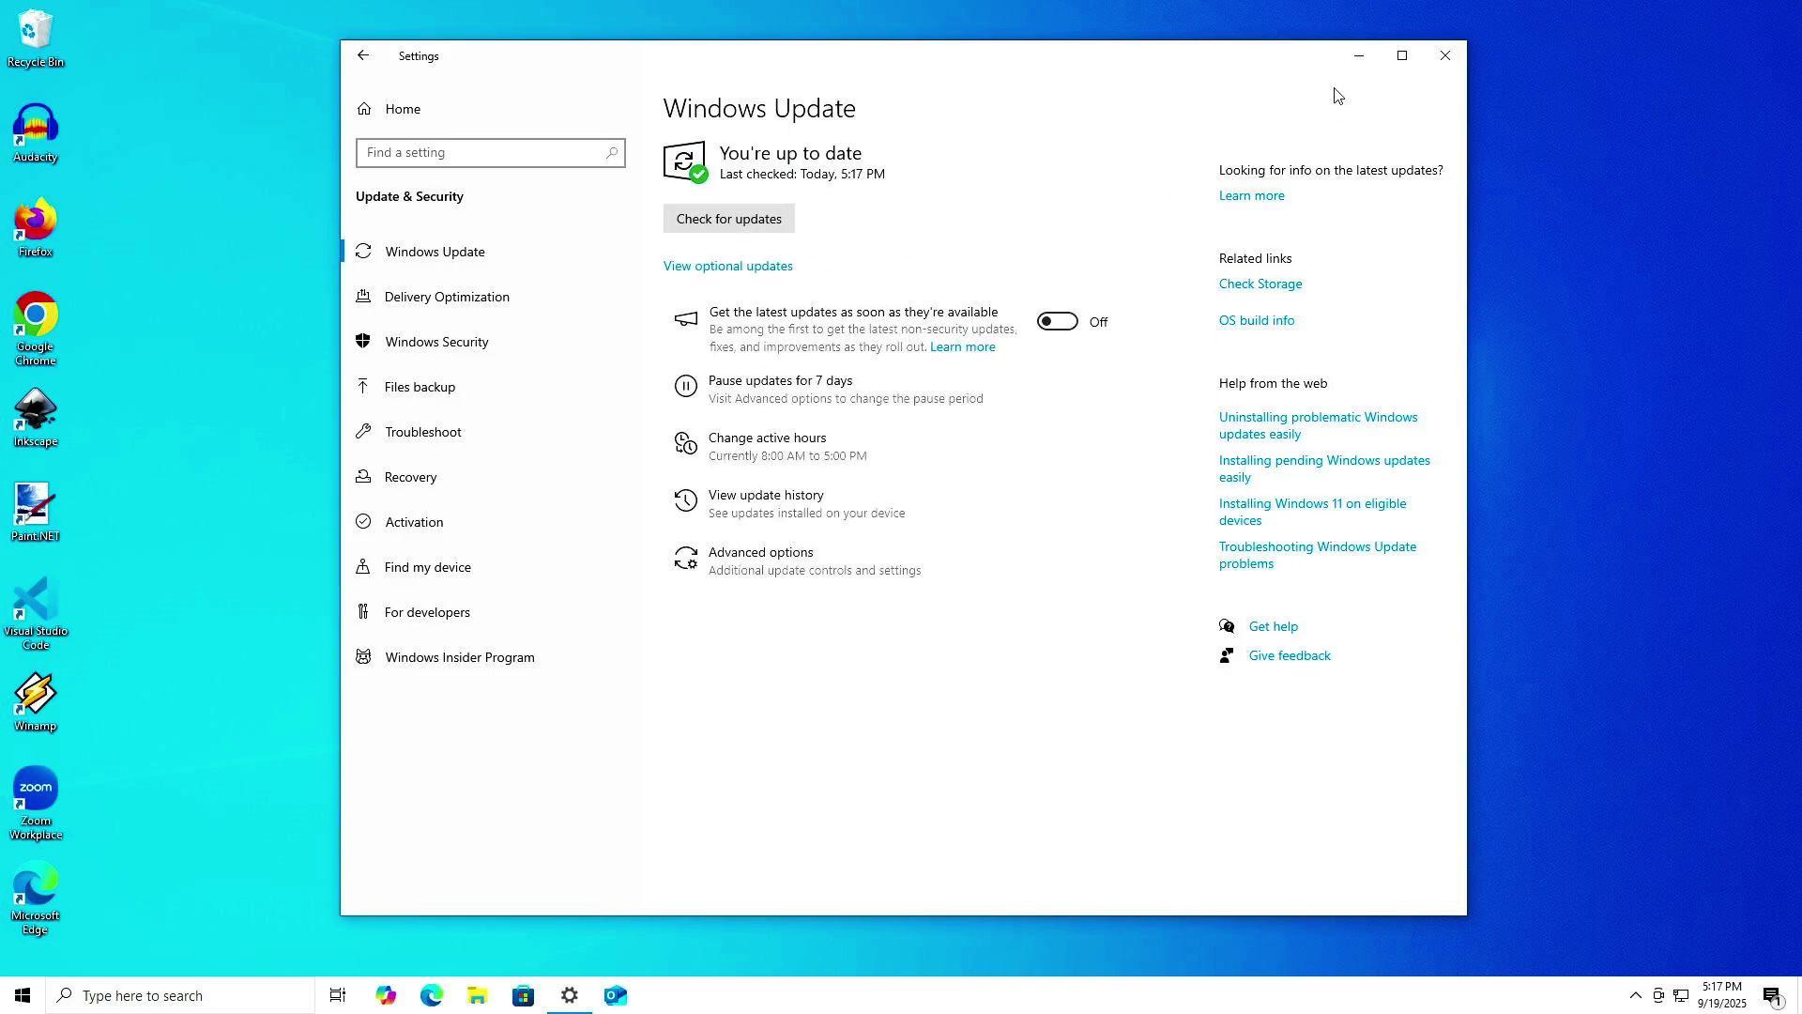
# Download WindowsPCHealthCheckSetup.msi in Edge from aka.ms/getpchealthcheckapp.
pyautogui.click(1357, 58)
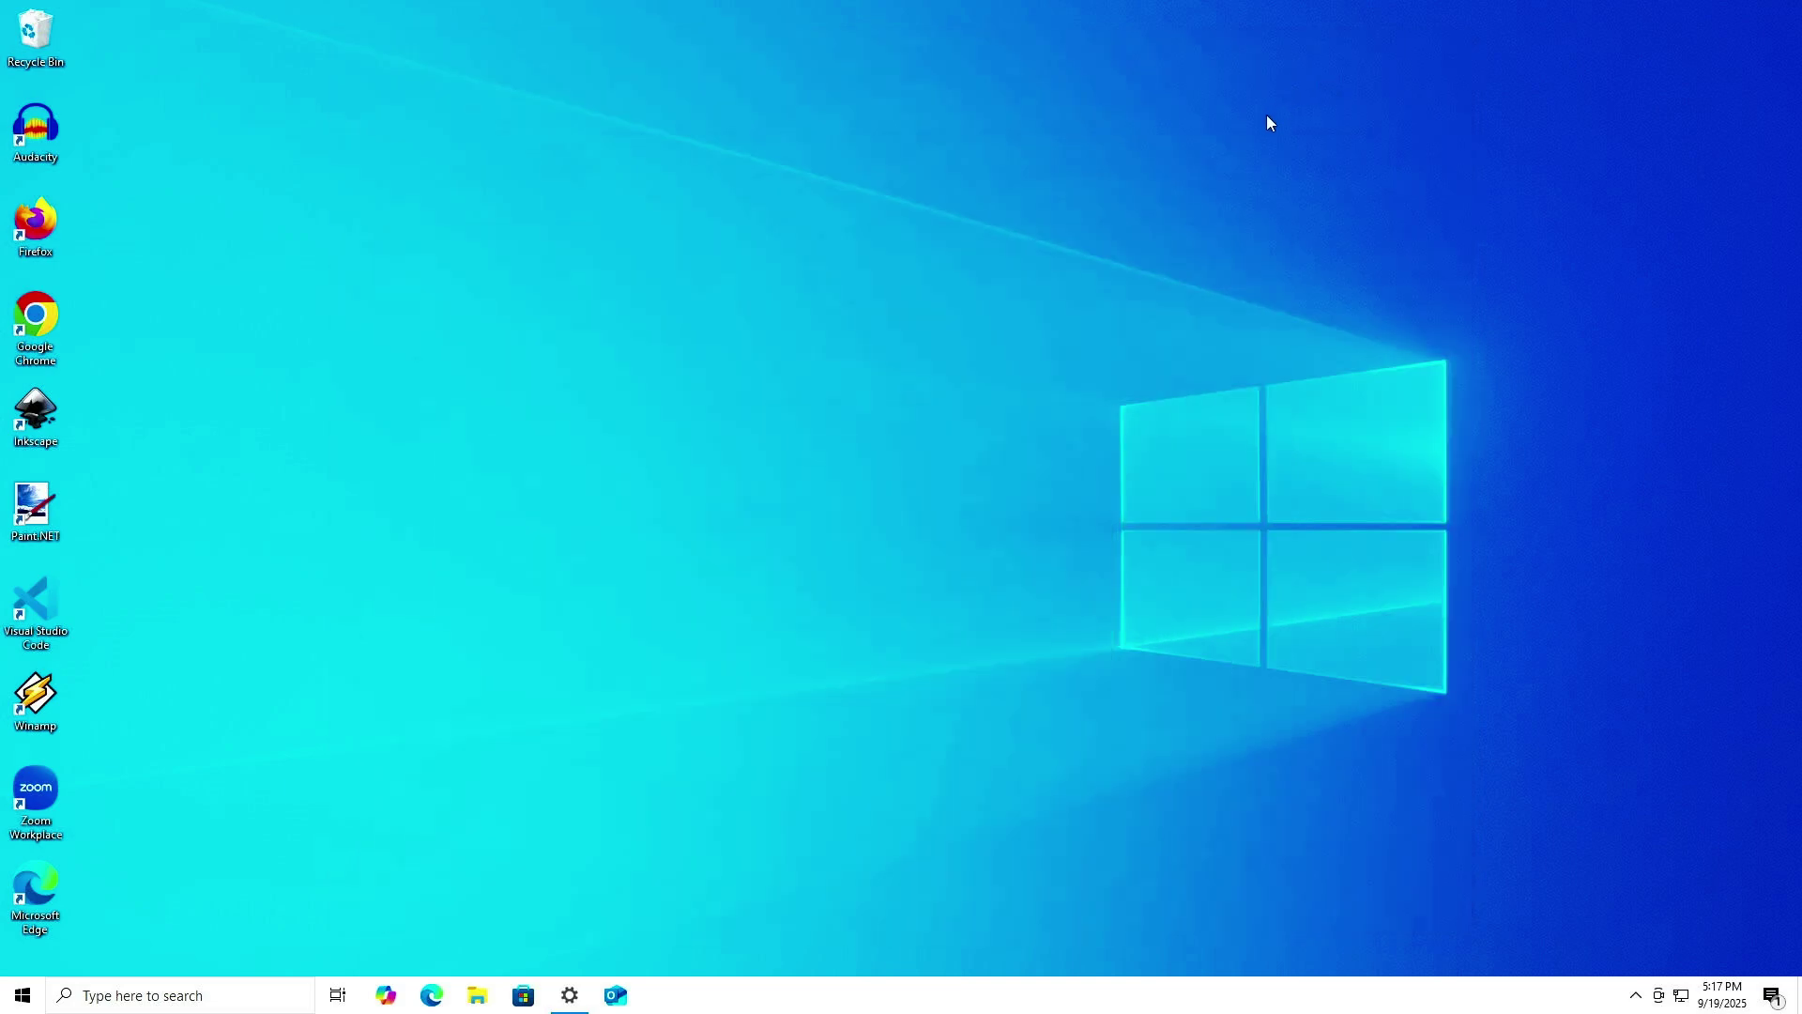
pyautogui.click(431, 995)
pyautogui.write('aka.ms/getpchealthcheckapp')
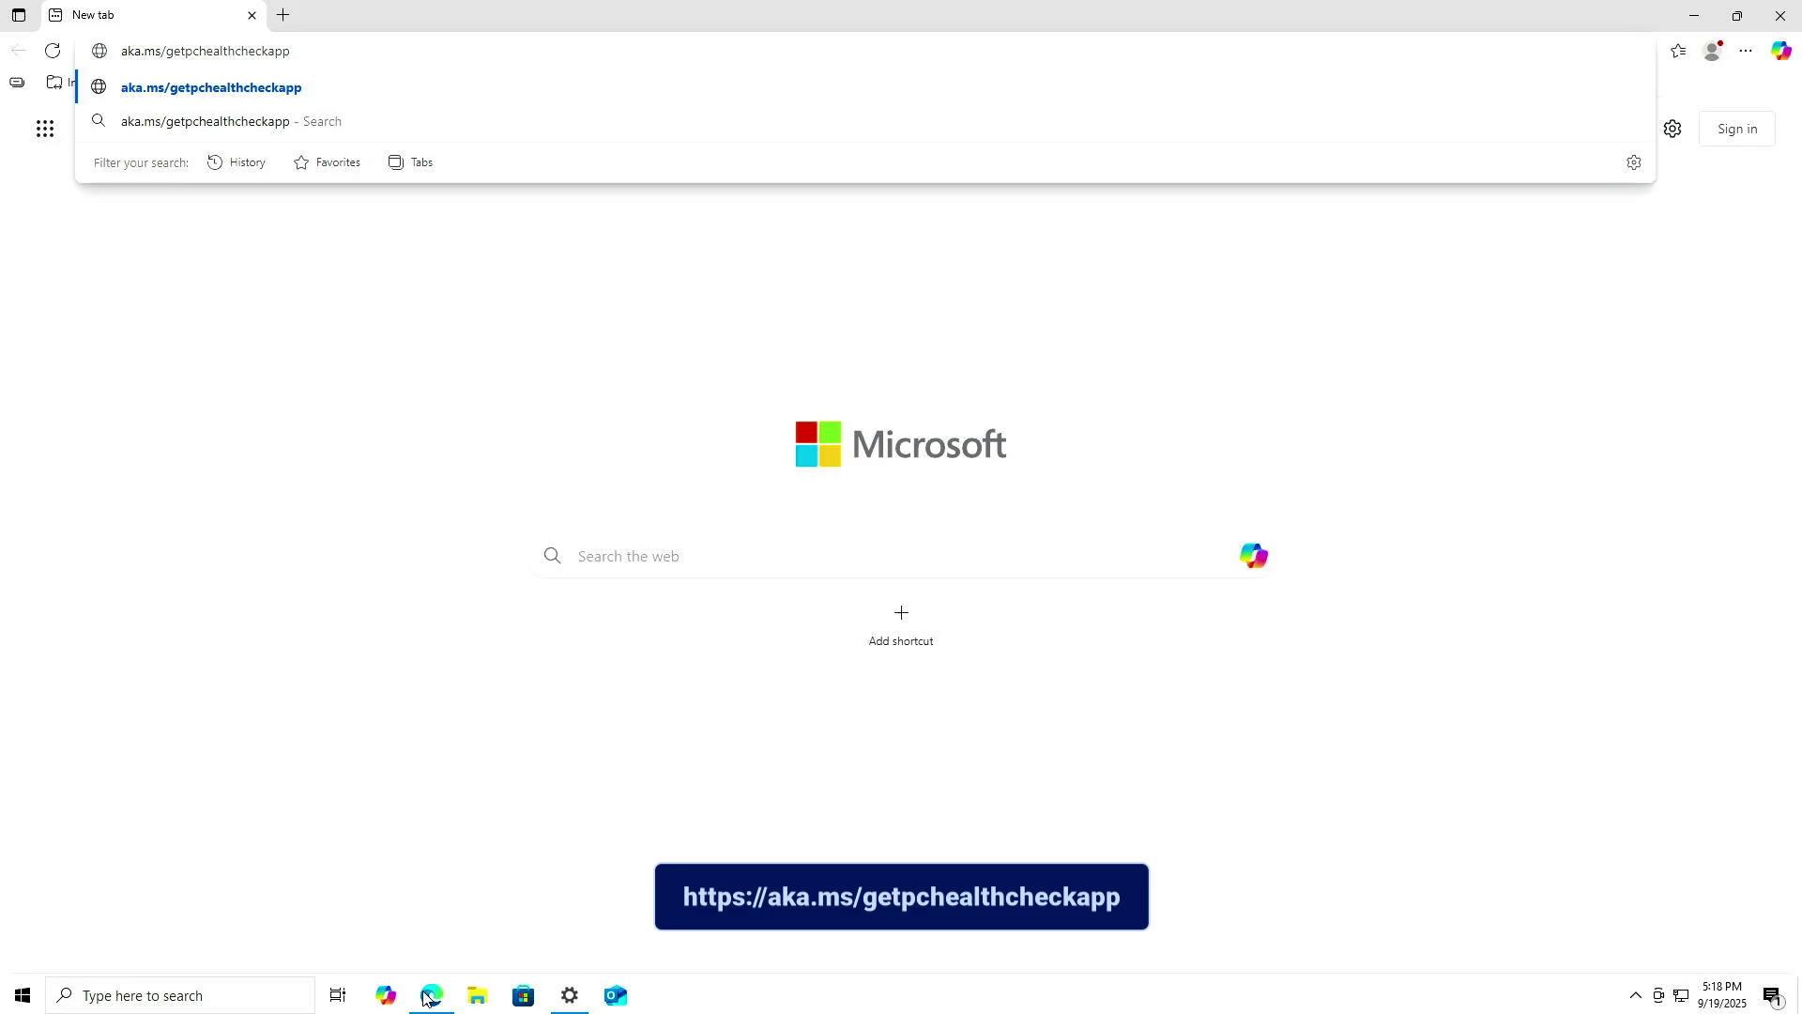
pyautogui.press('Return')
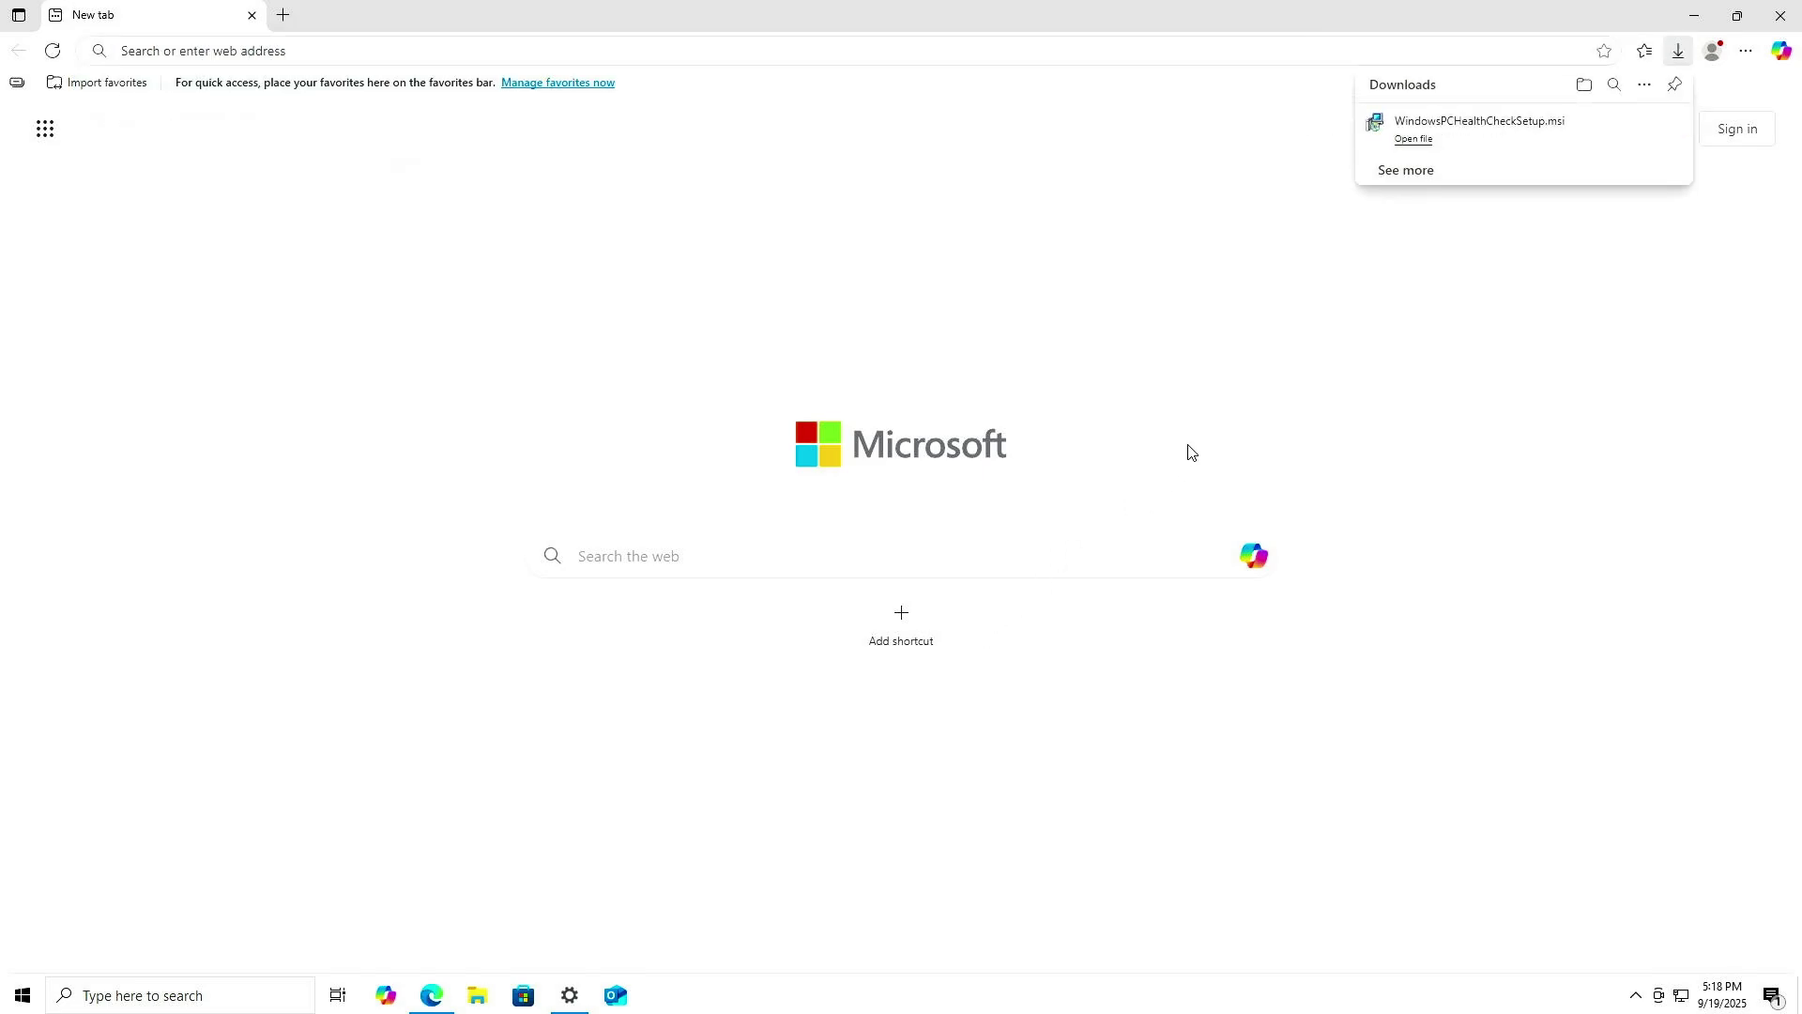
# Install PC Health Check from the downloaded .msi, accepting the license terms.
pyautogui.click(1483, 138)
pyautogui.click(1693, 19)
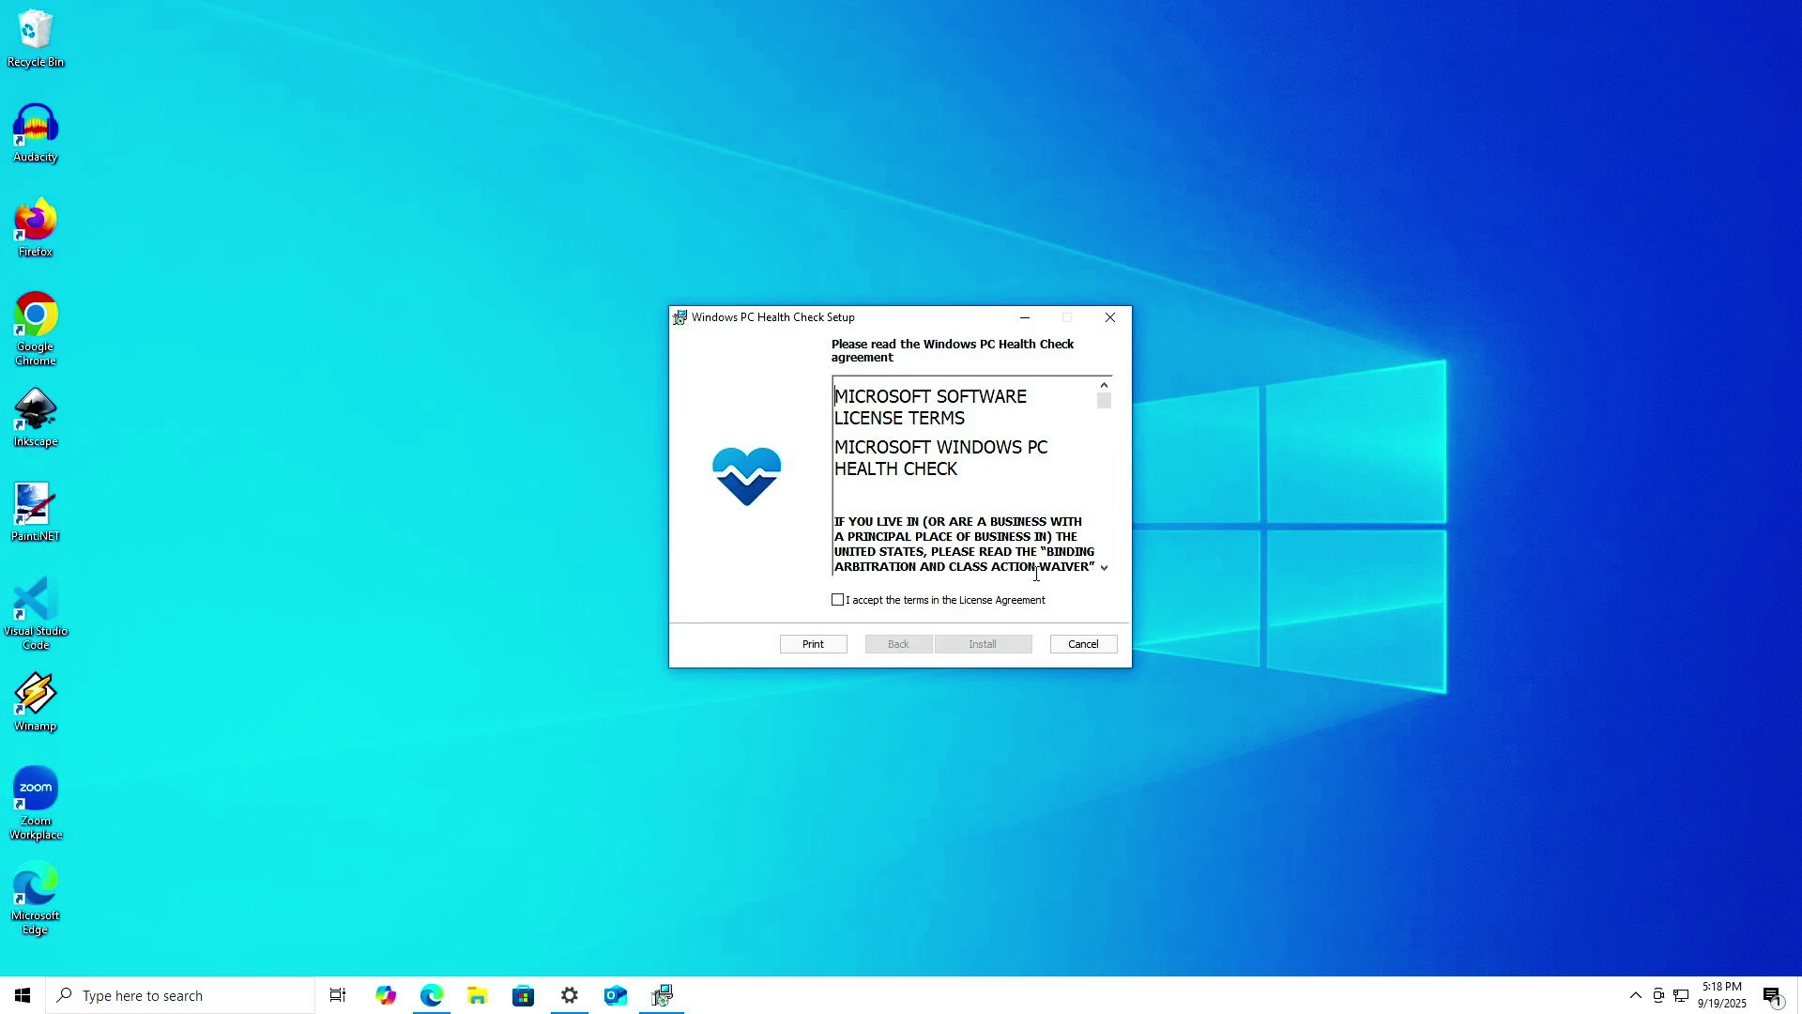
pyautogui.click(1009, 601)
pyautogui.click(1013, 646)
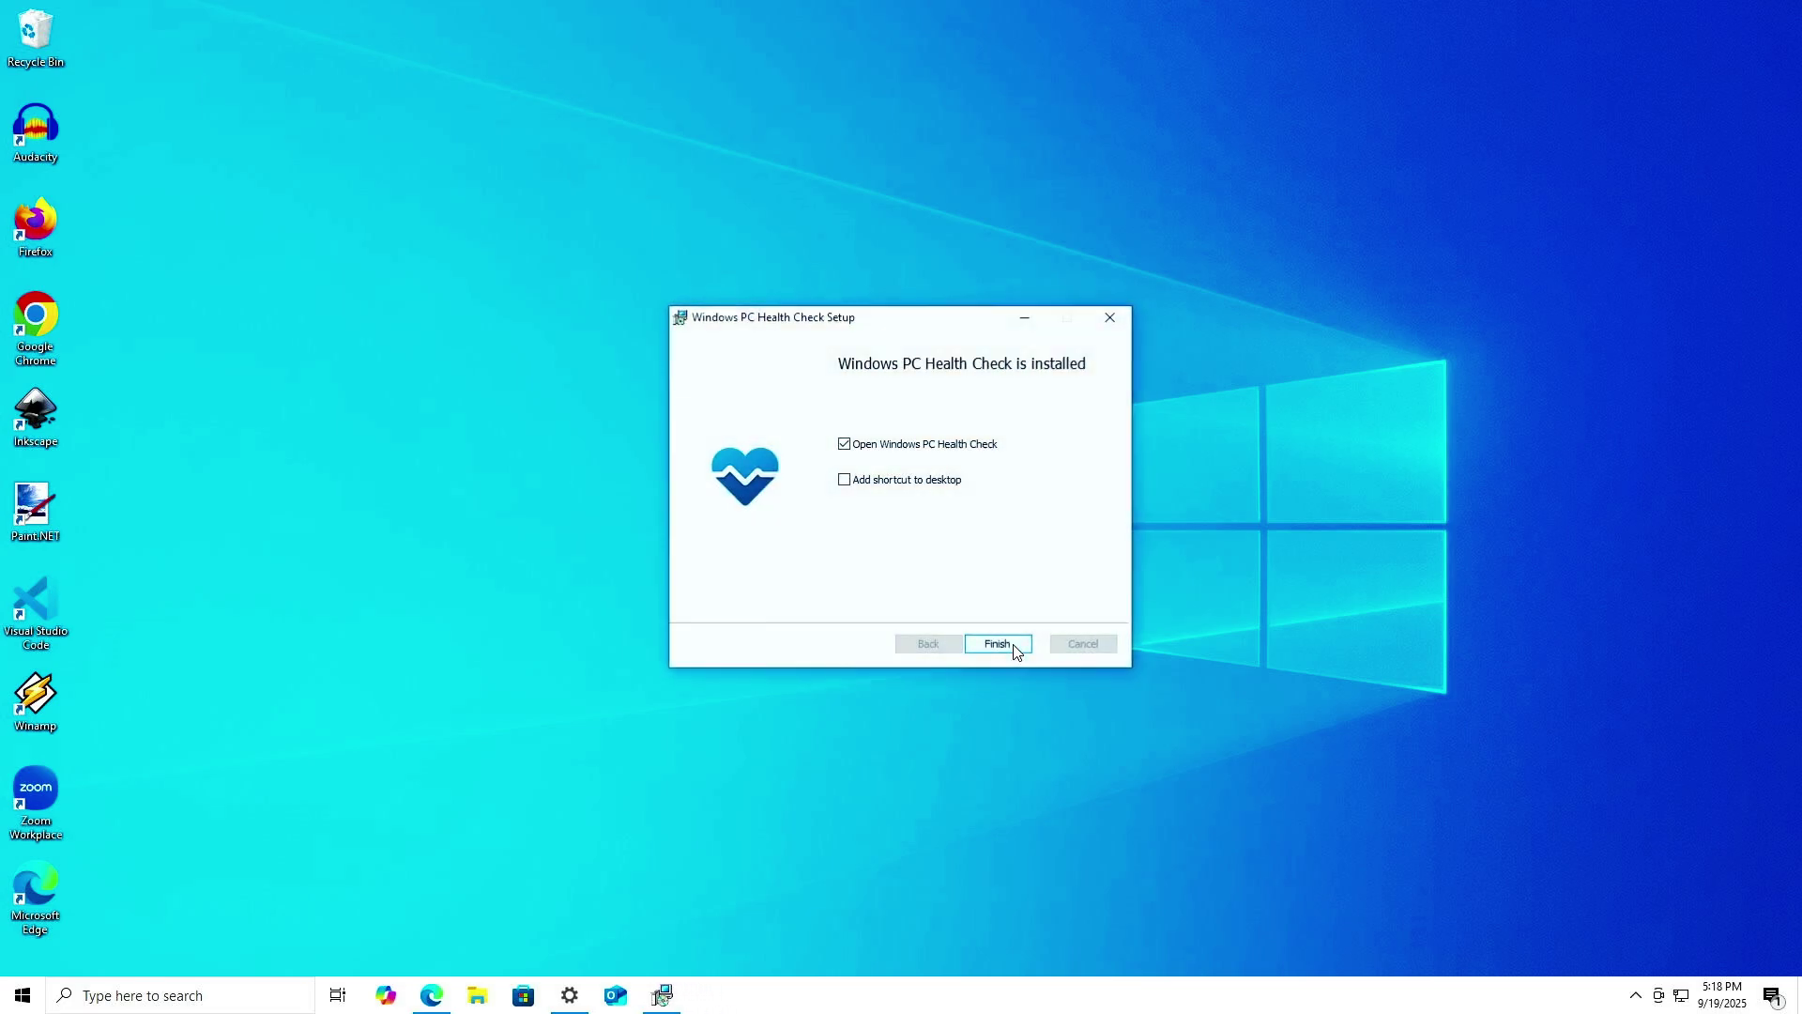
pyautogui.click(1012, 646)
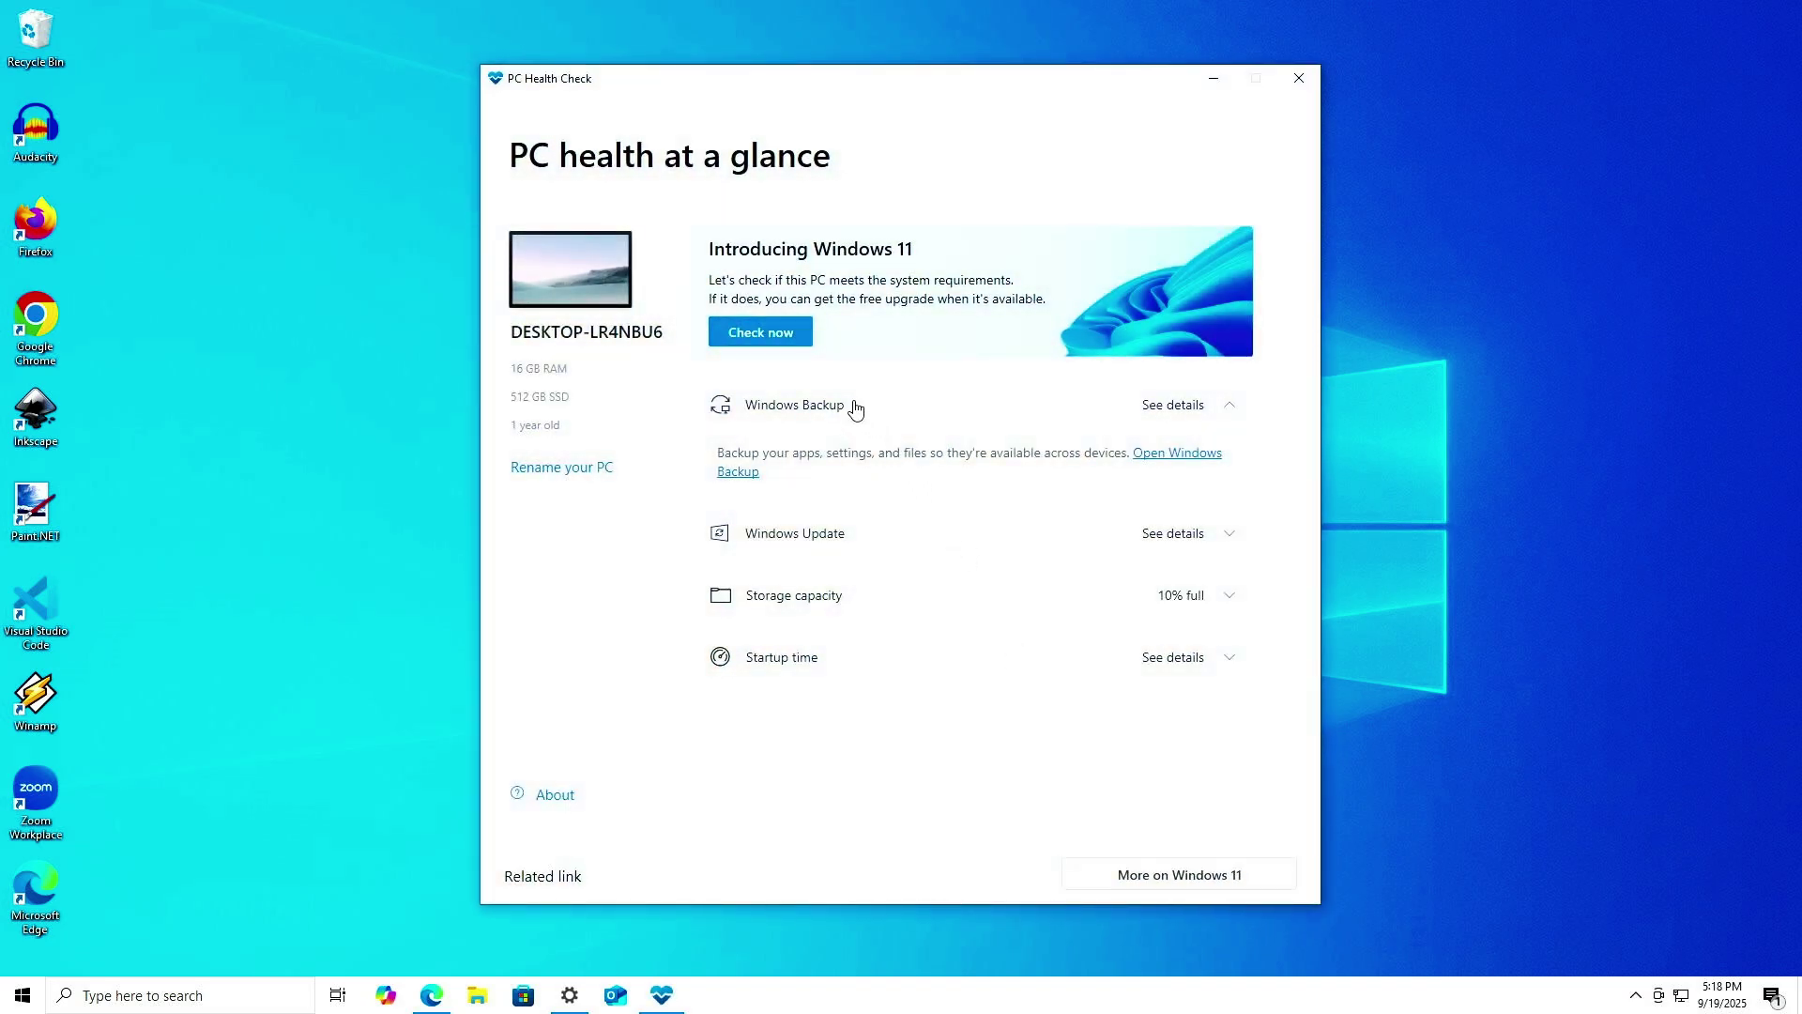
# Run the Windows 11 compatibility check, view all results, and minimize PC Health Check.
pyautogui.click(802, 334)
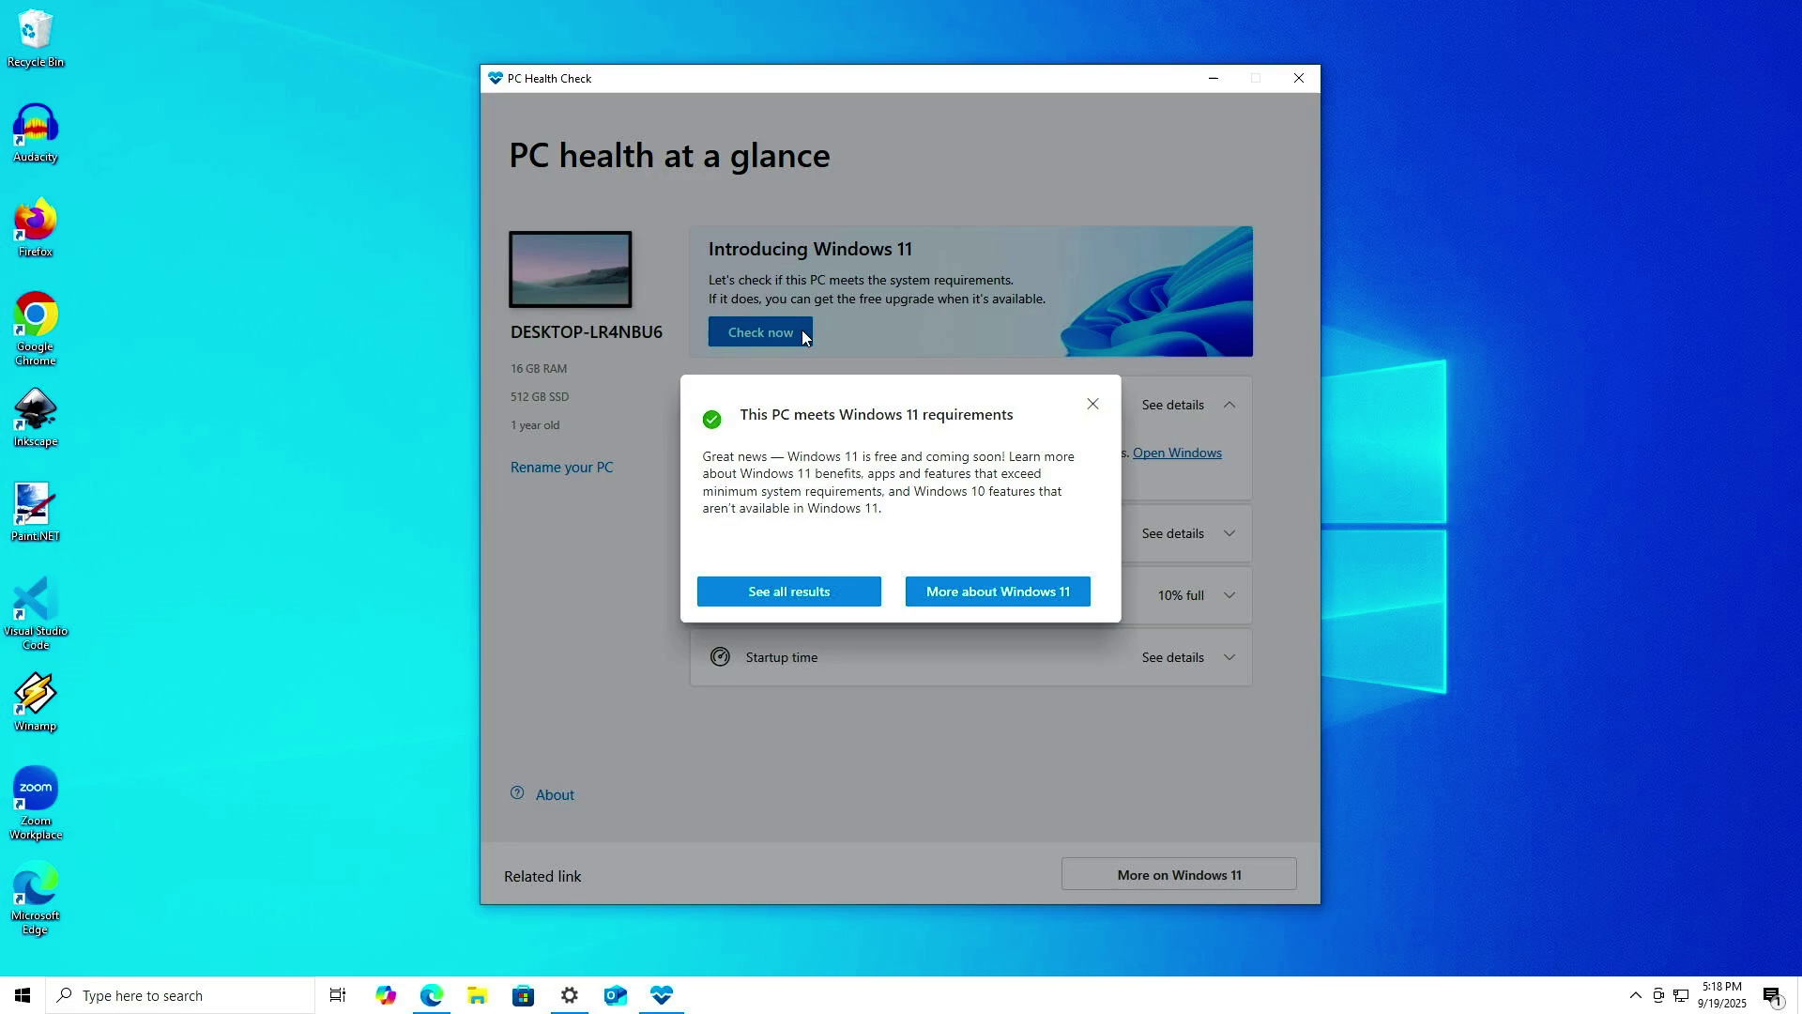
pyautogui.click(840, 592)
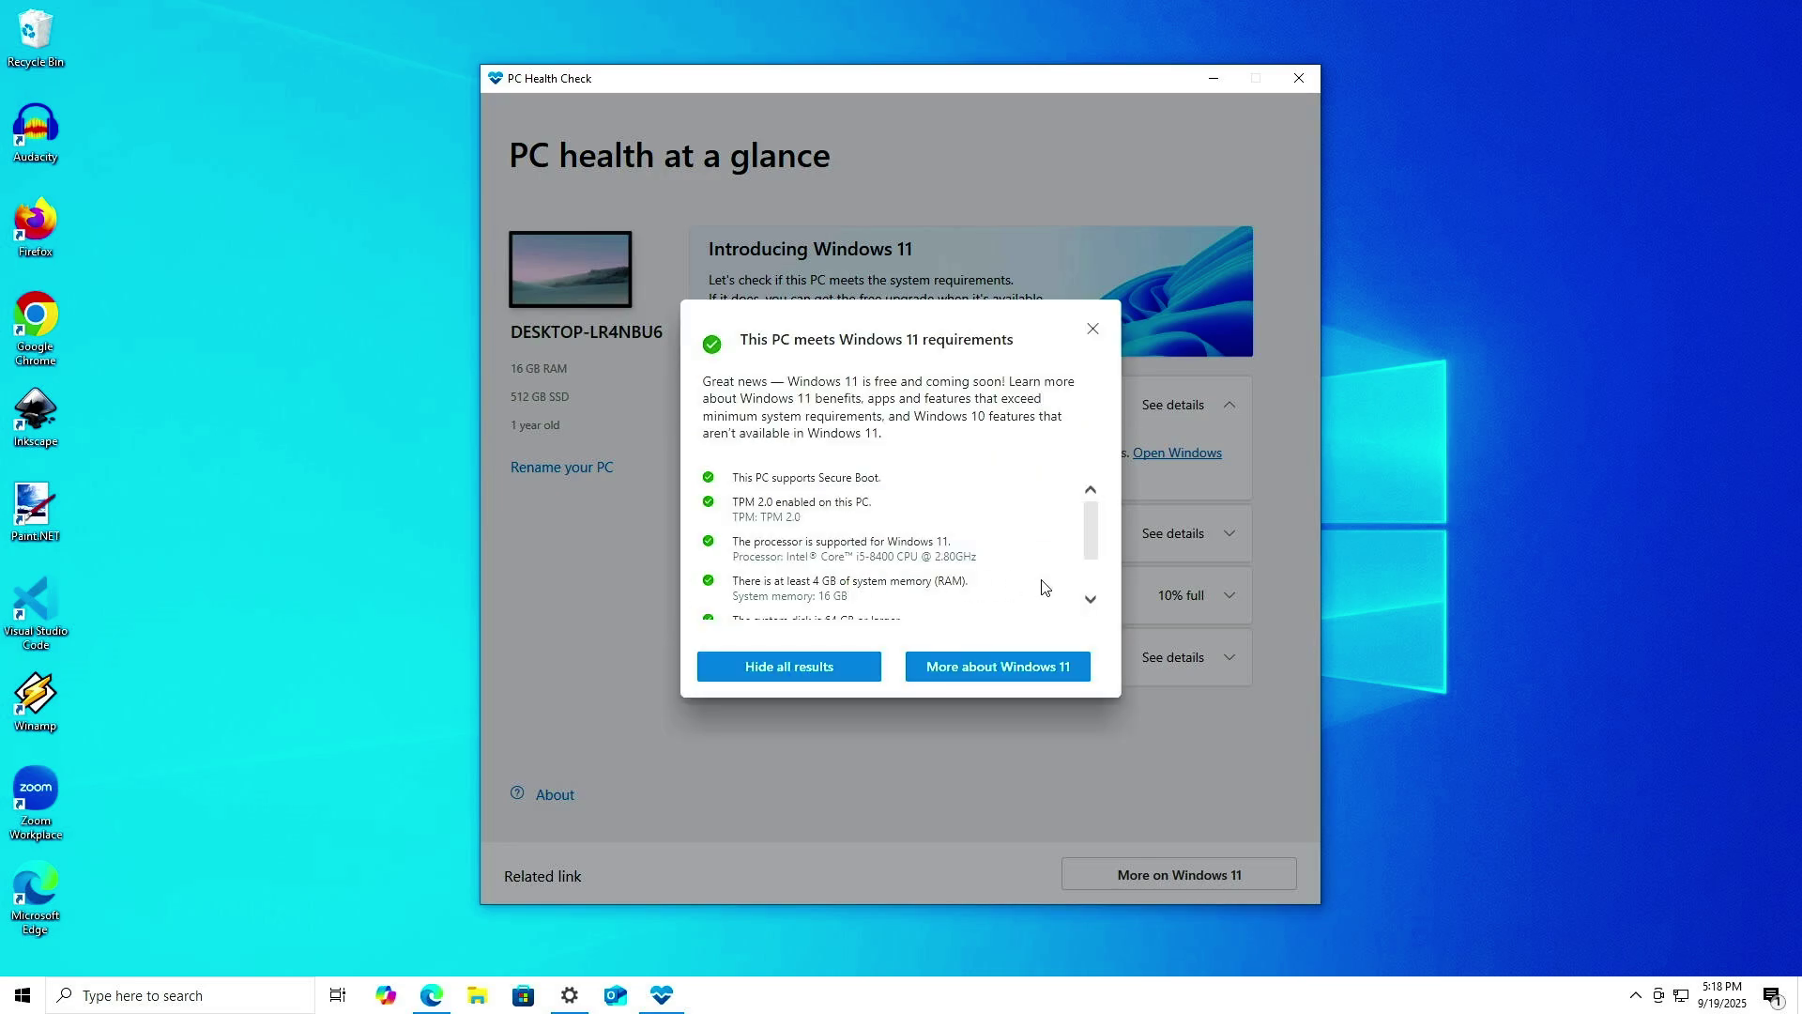
pyautogui.click(1207, 86)
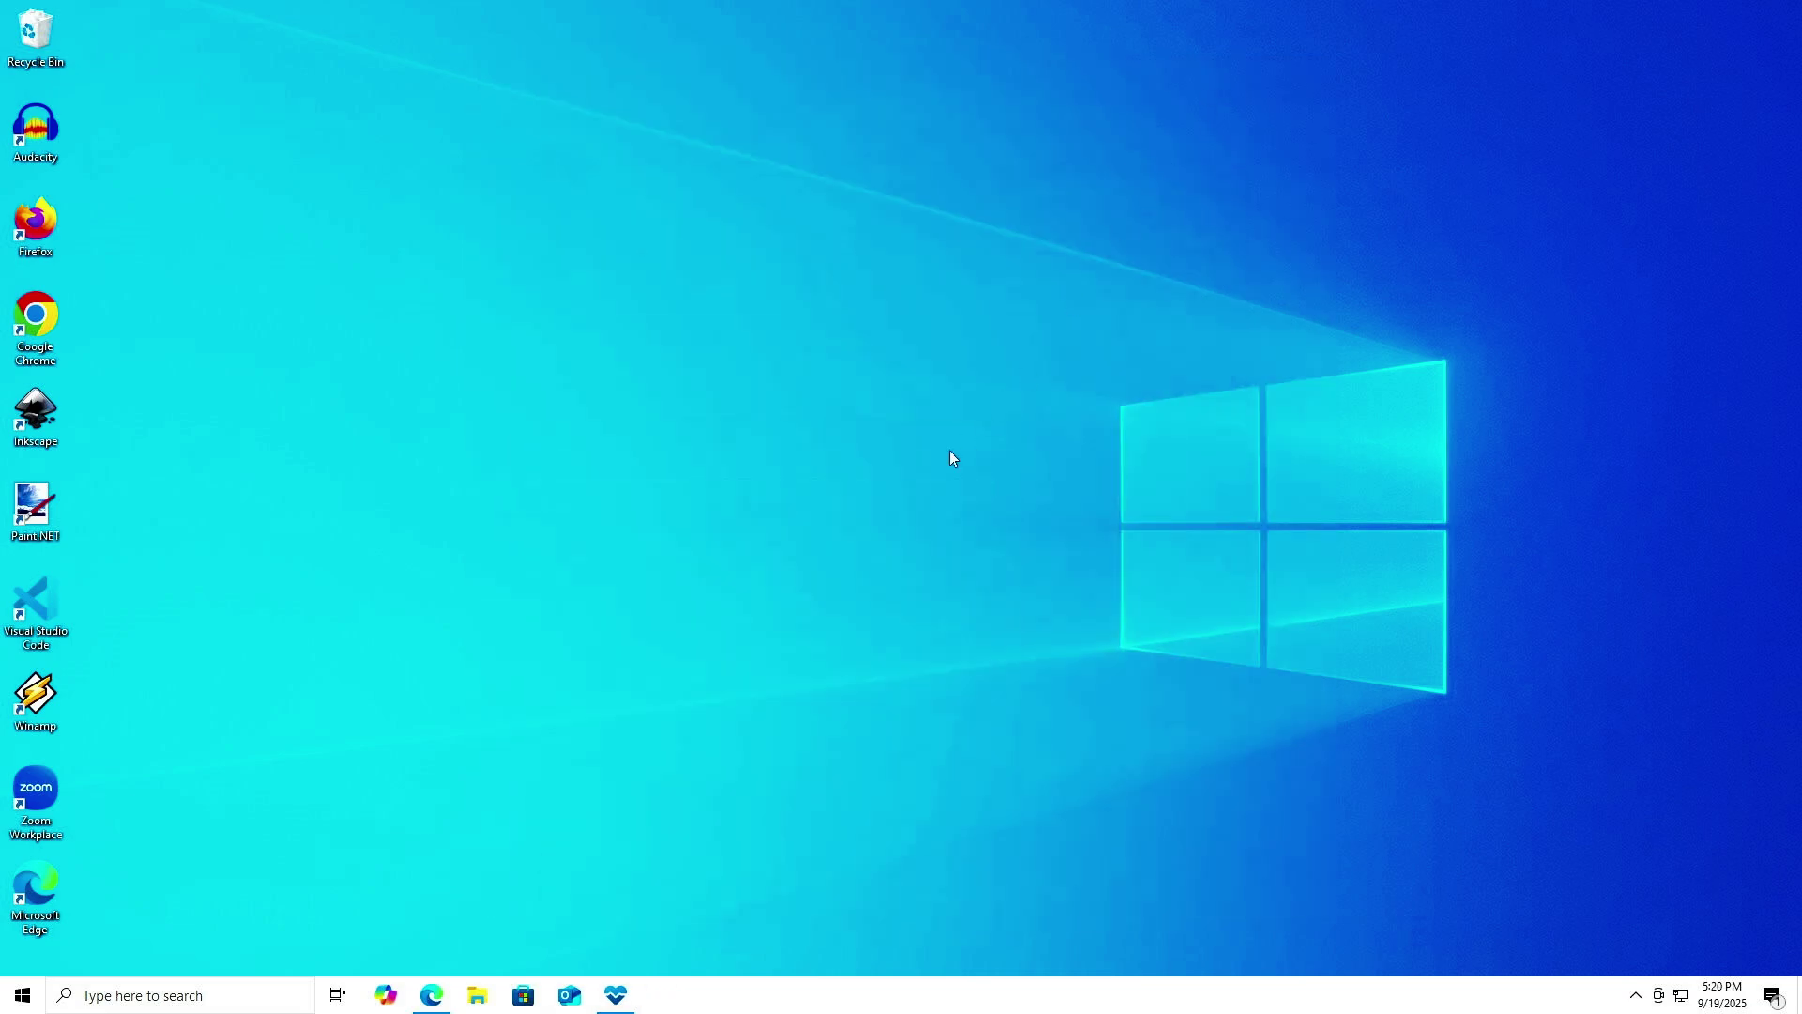
# Download Windows11InstallationAssistant.exe in Edge from the aka.ms/downloadwindows11 page.
pyautogui.click(443, 993)
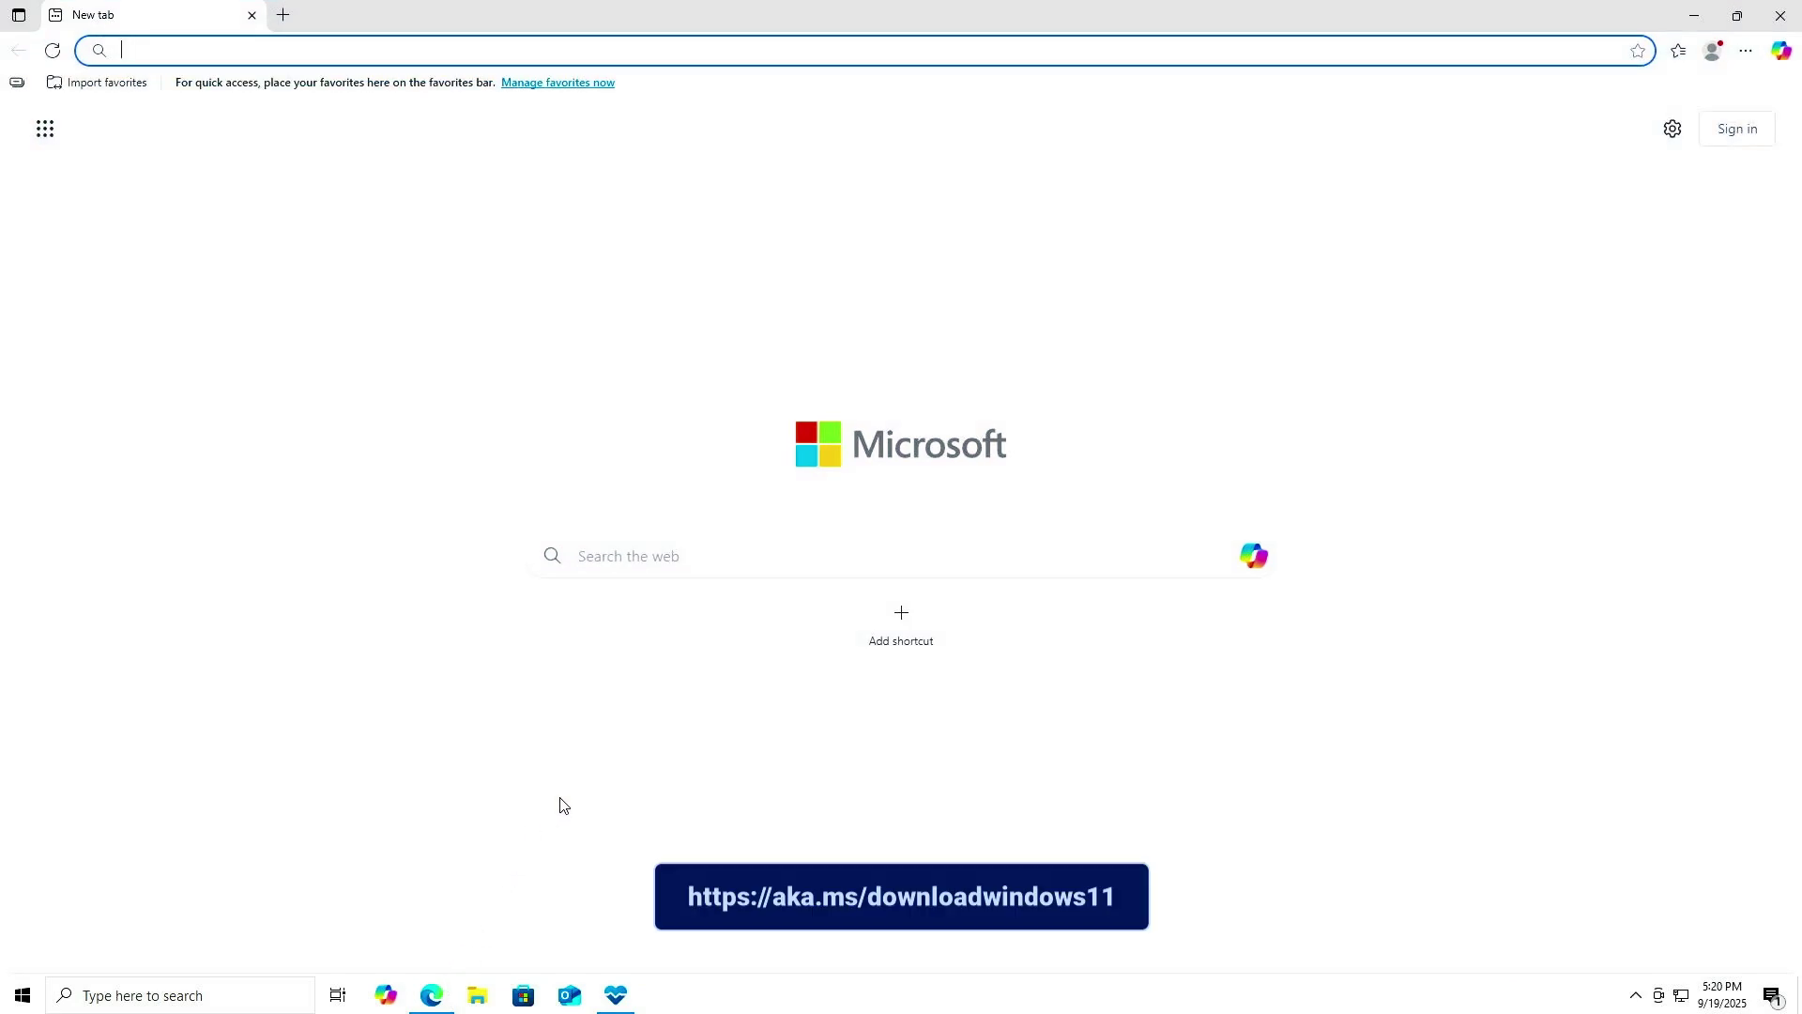
pyautogui.write('aka.ms/downloadwindows11')
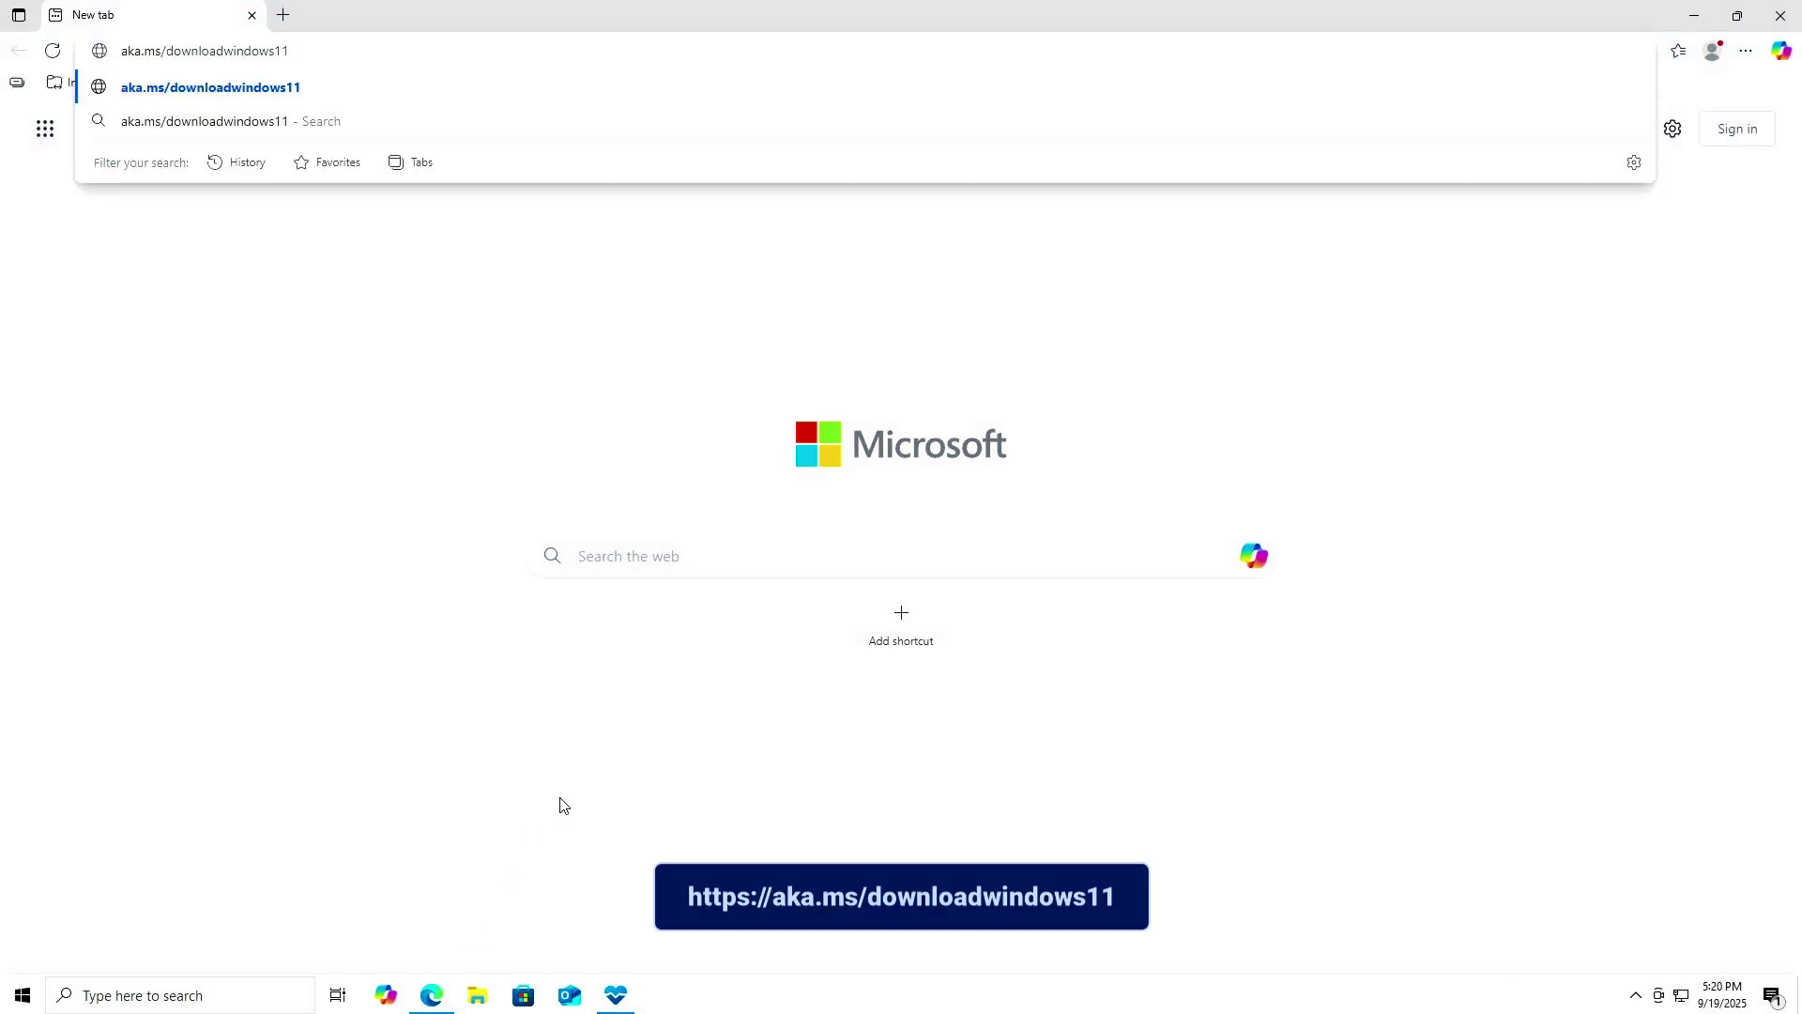
pyautogui.press('Return')
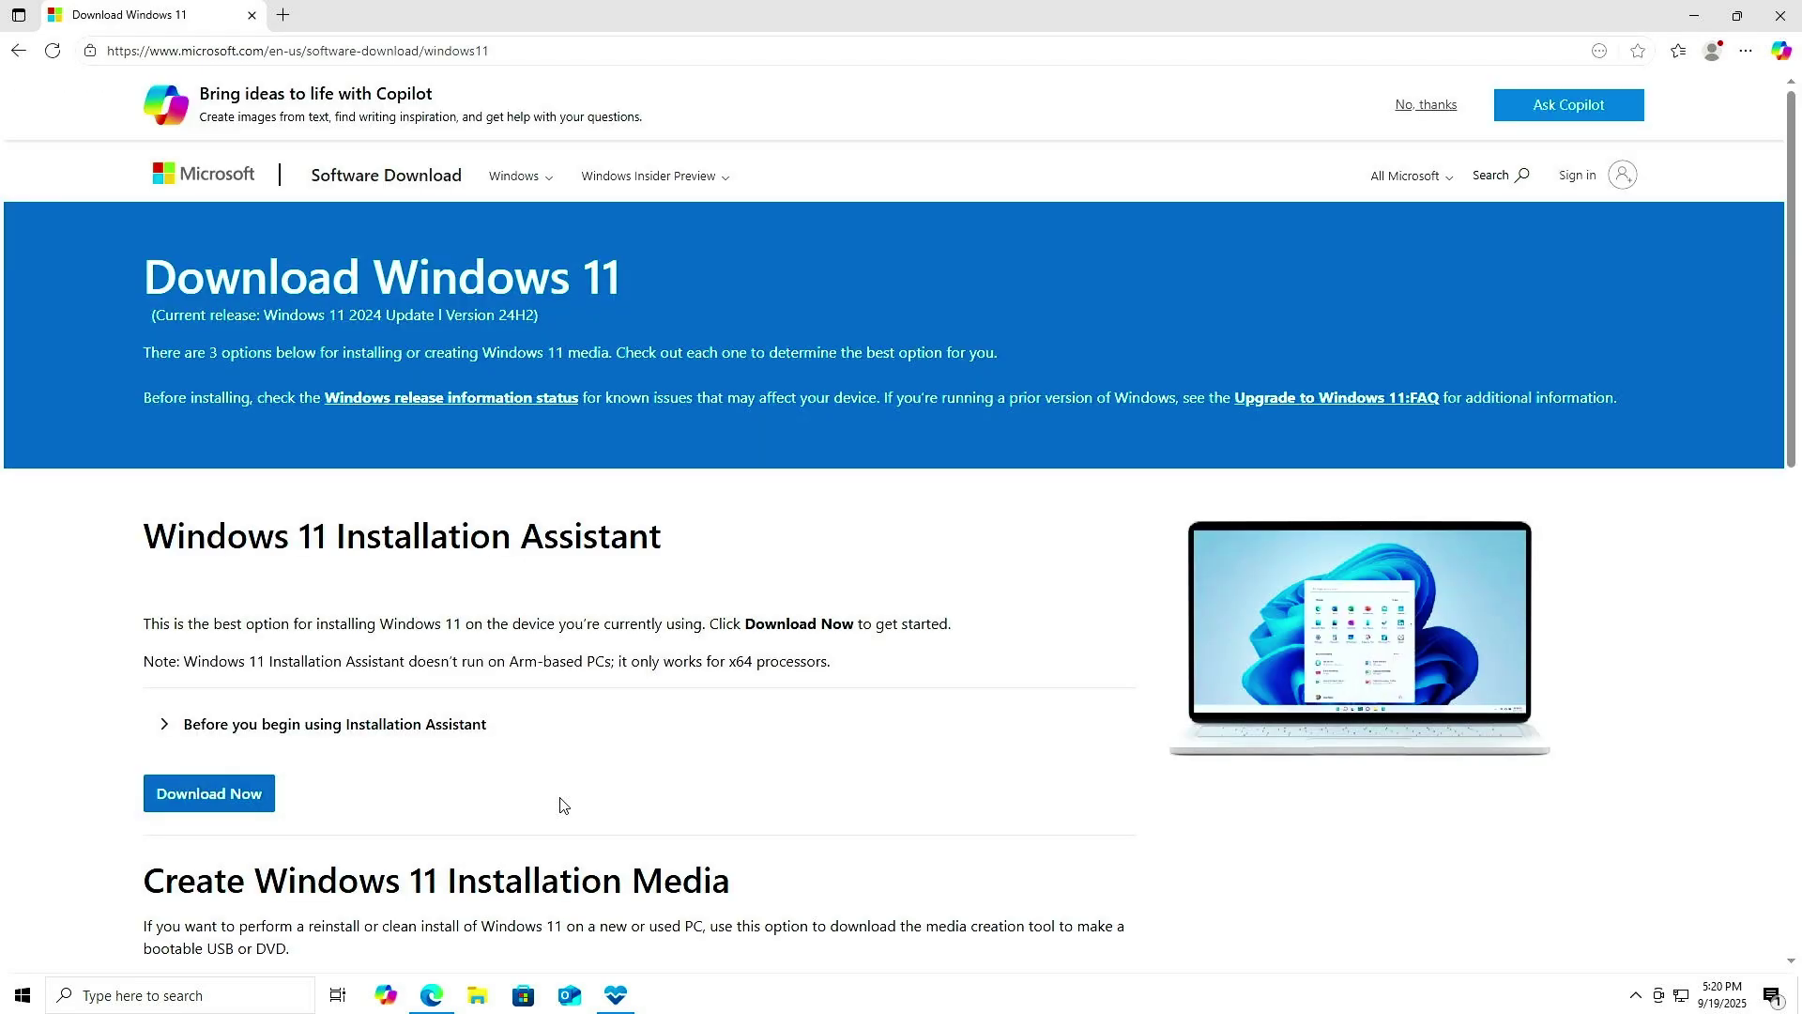
pyautogui.click(262, 804)
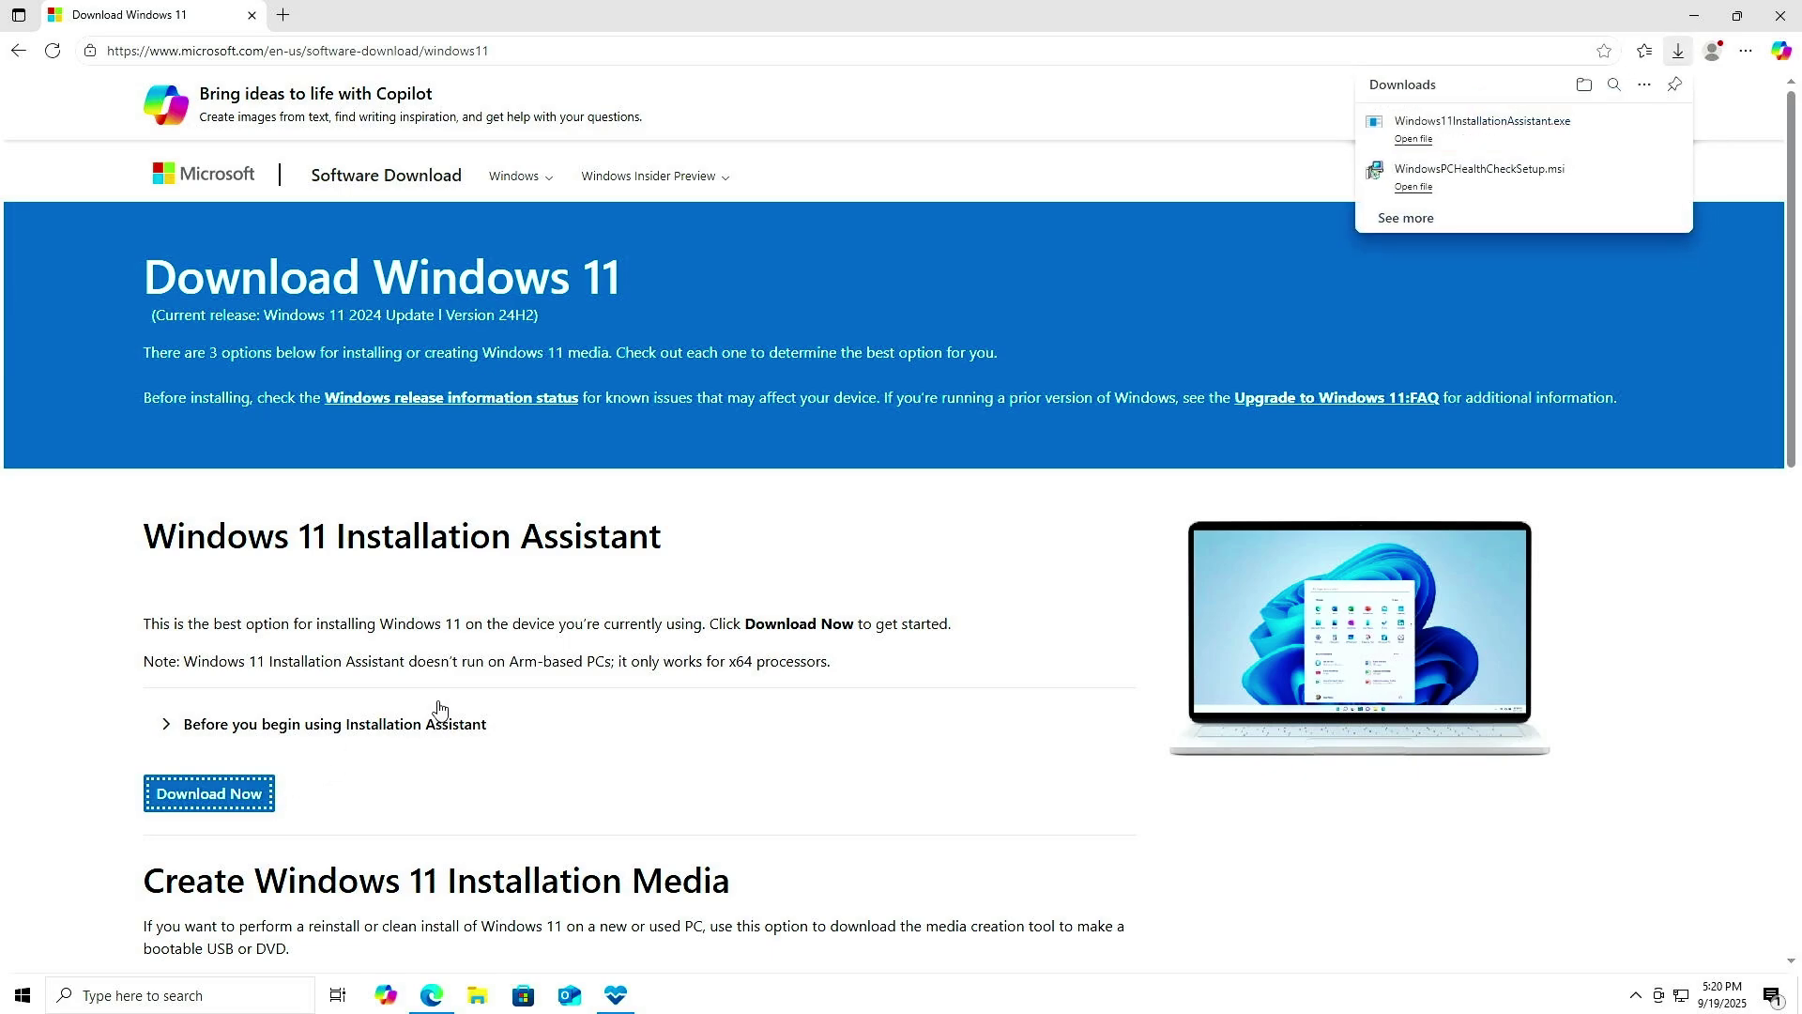
# Run the Installation Assistant, accept the license, install Windows 11, and restart the PC.
pyautogui.click(1499, 142)
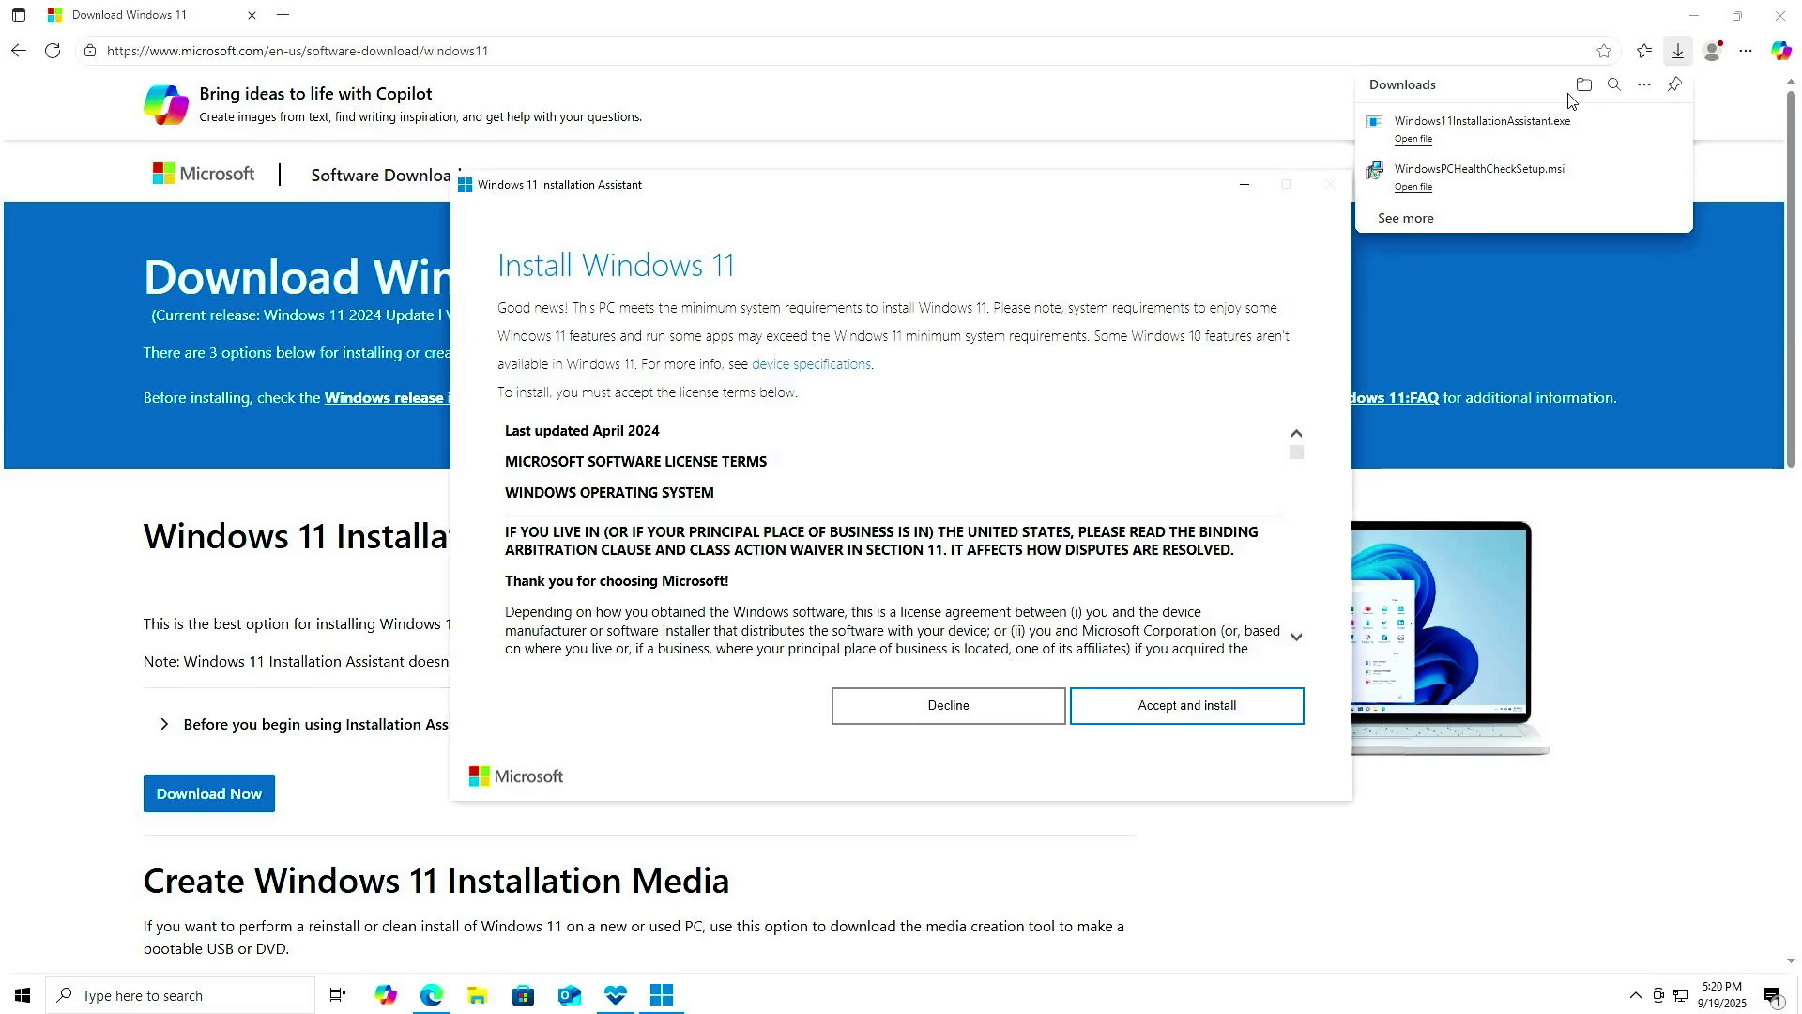
pyautogui.click(1693, 24)
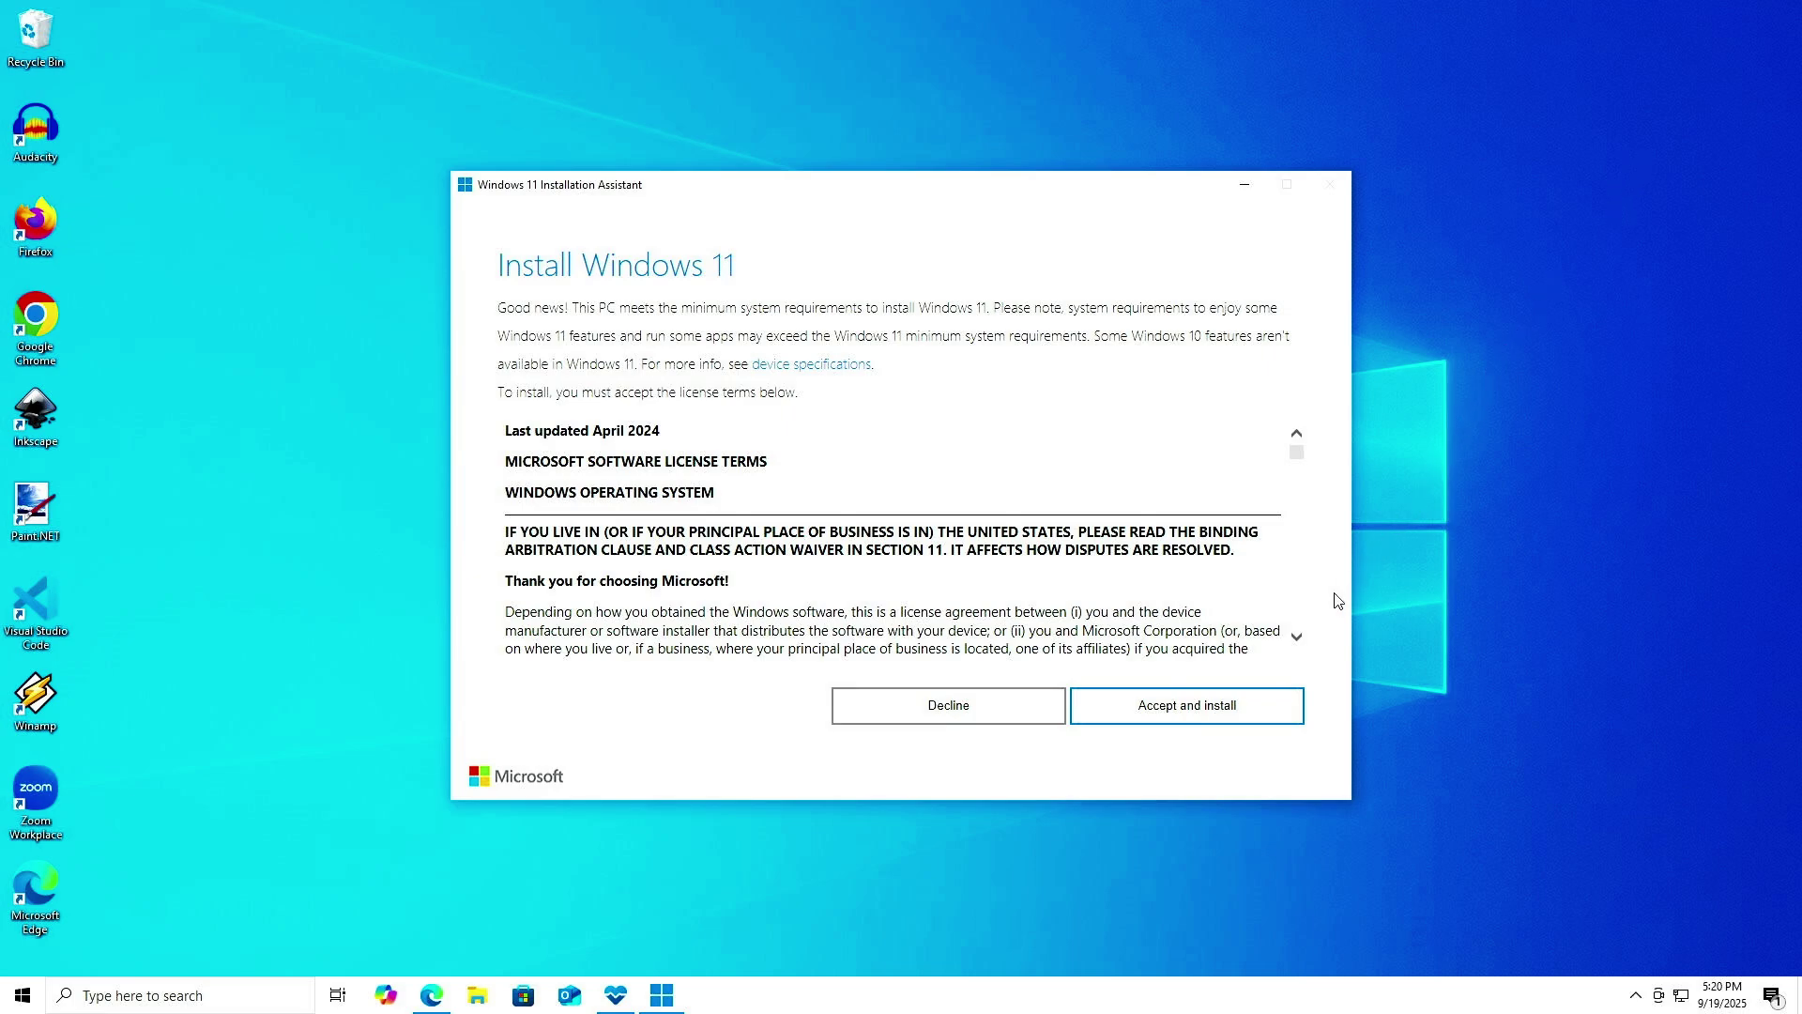
pyautogui.click(1239, 715)
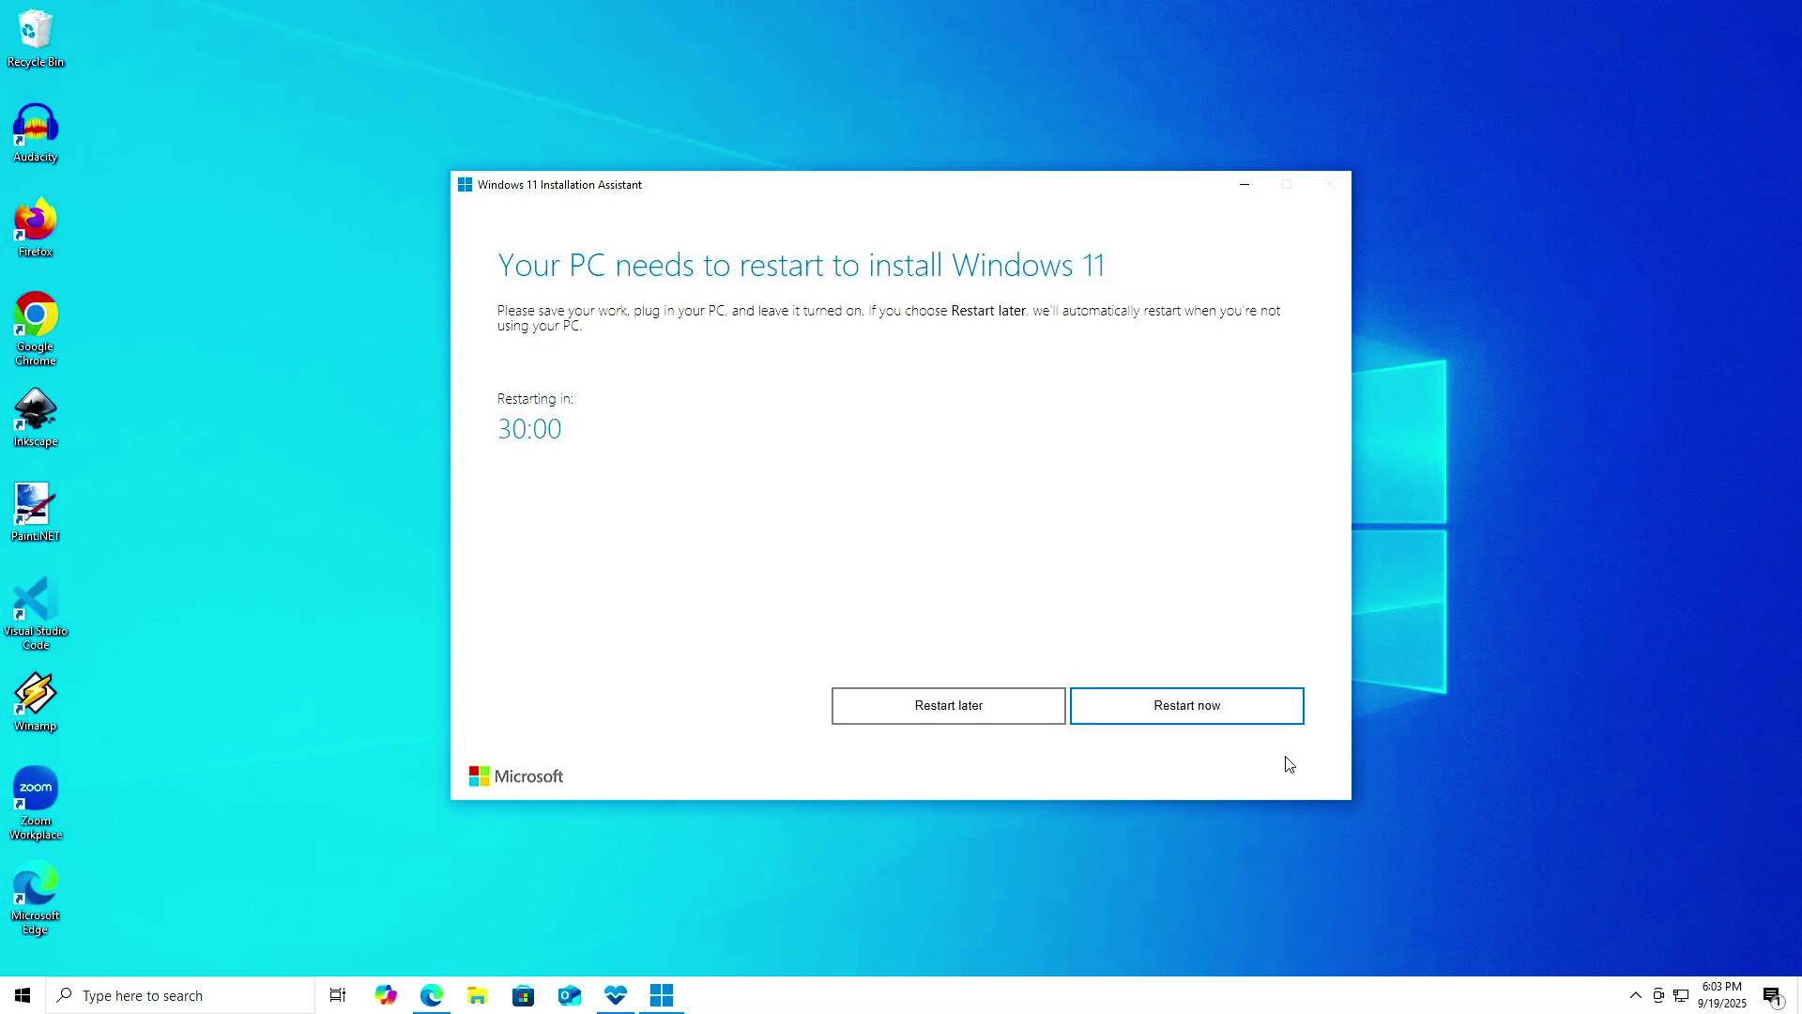
pyautogui.click(1244, 713)
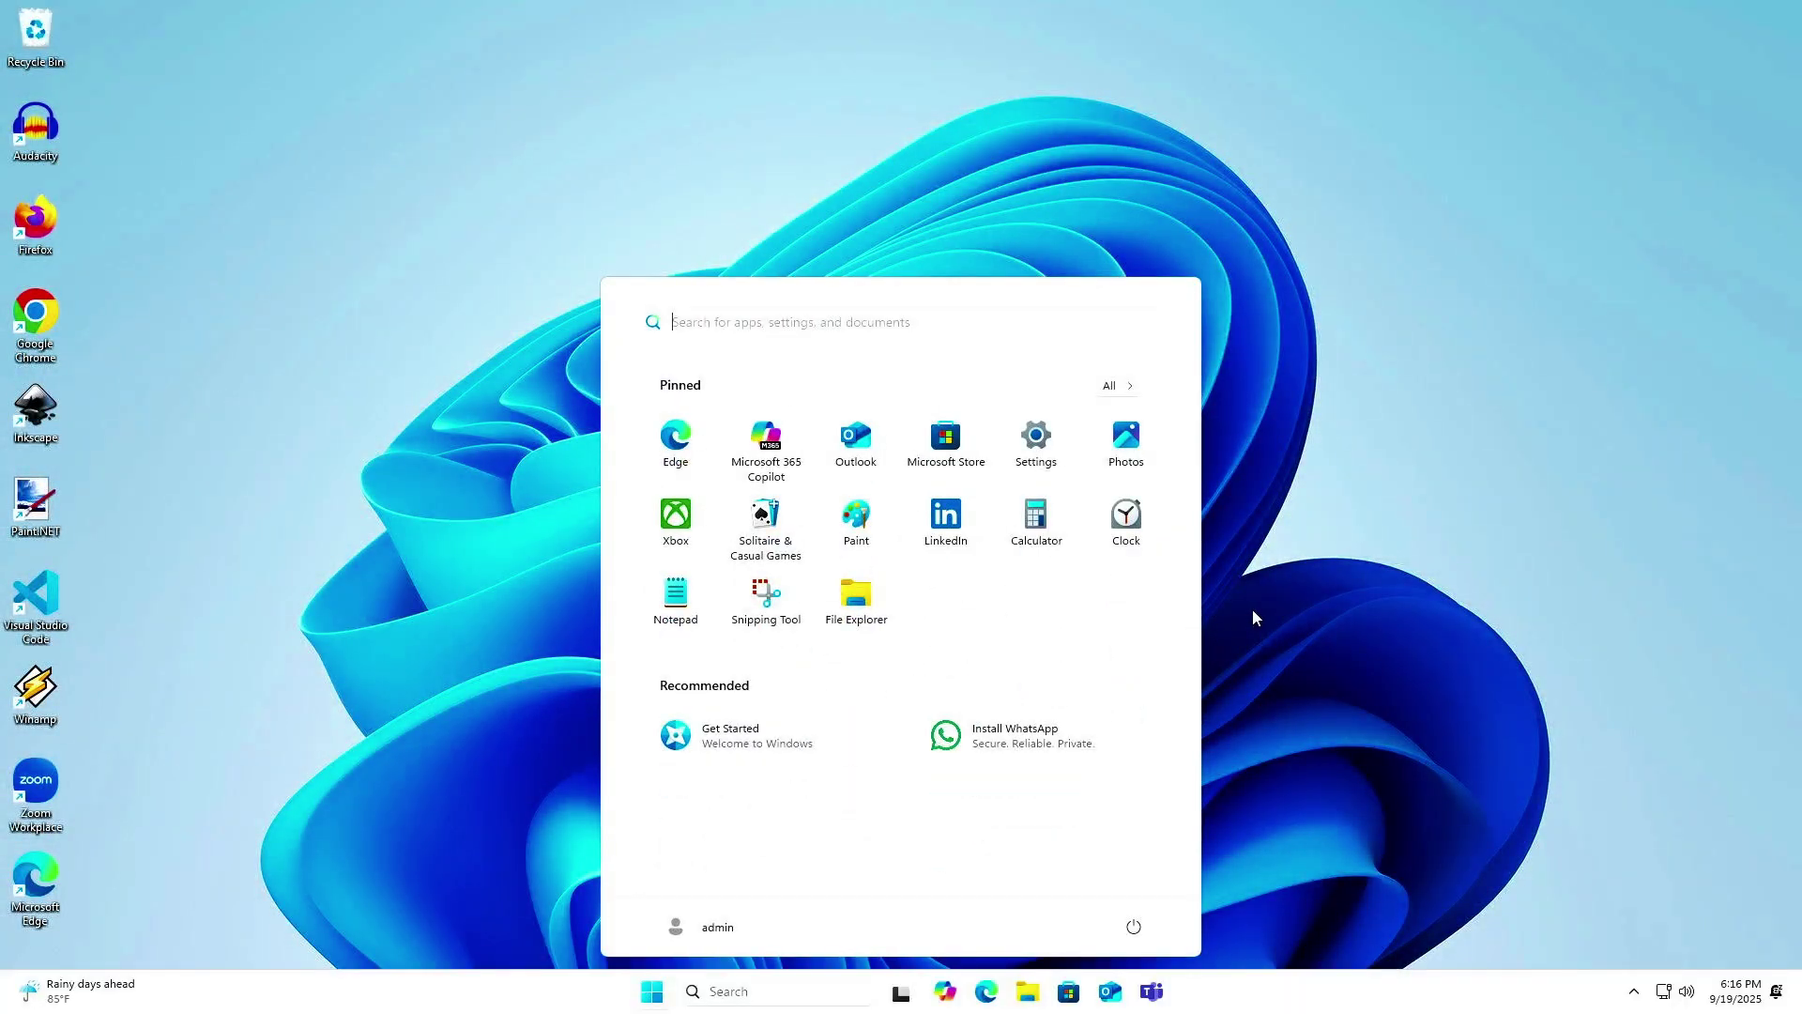
# Open System > About in Settings, showing Windows 11 Pro version 24H2, build 26100.6584.
pyautogui.click(1254, 616)
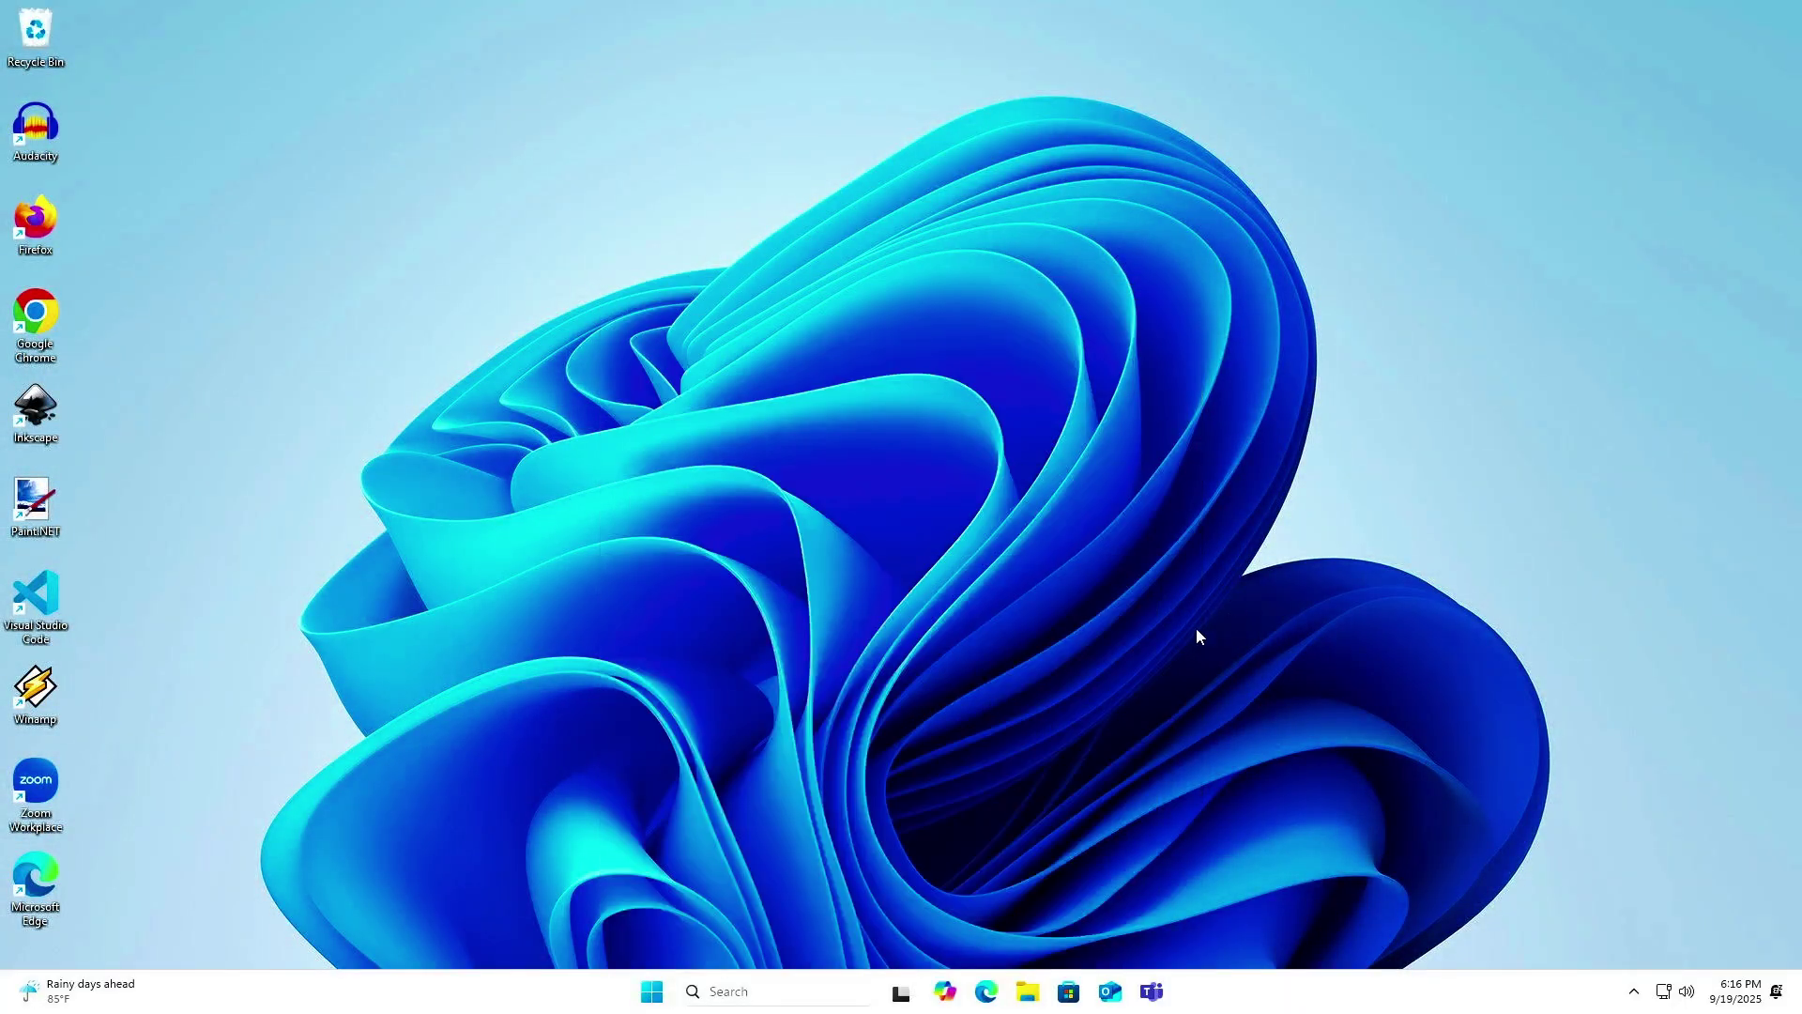
pyautogui.rightClick(652, 991)
pyautogui.click(678, 548)
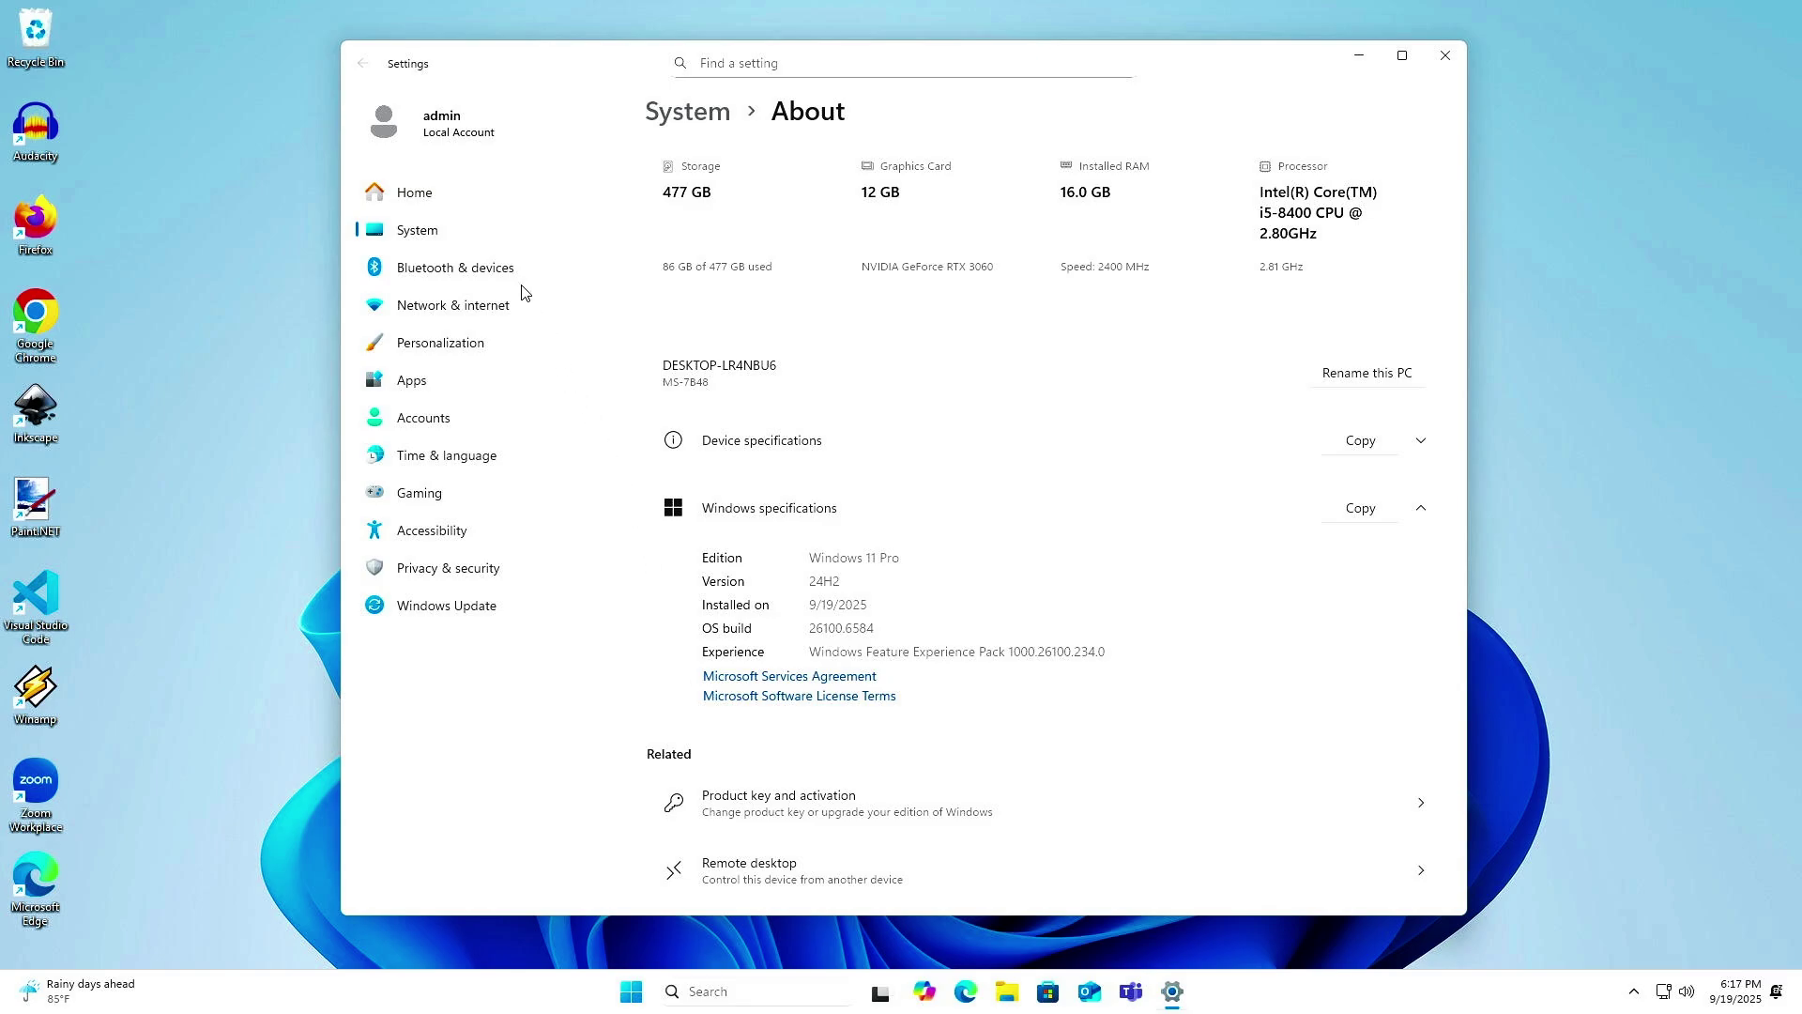
# Navigate to the Recovery page under System settings.
pyautogui.click(494, 238)
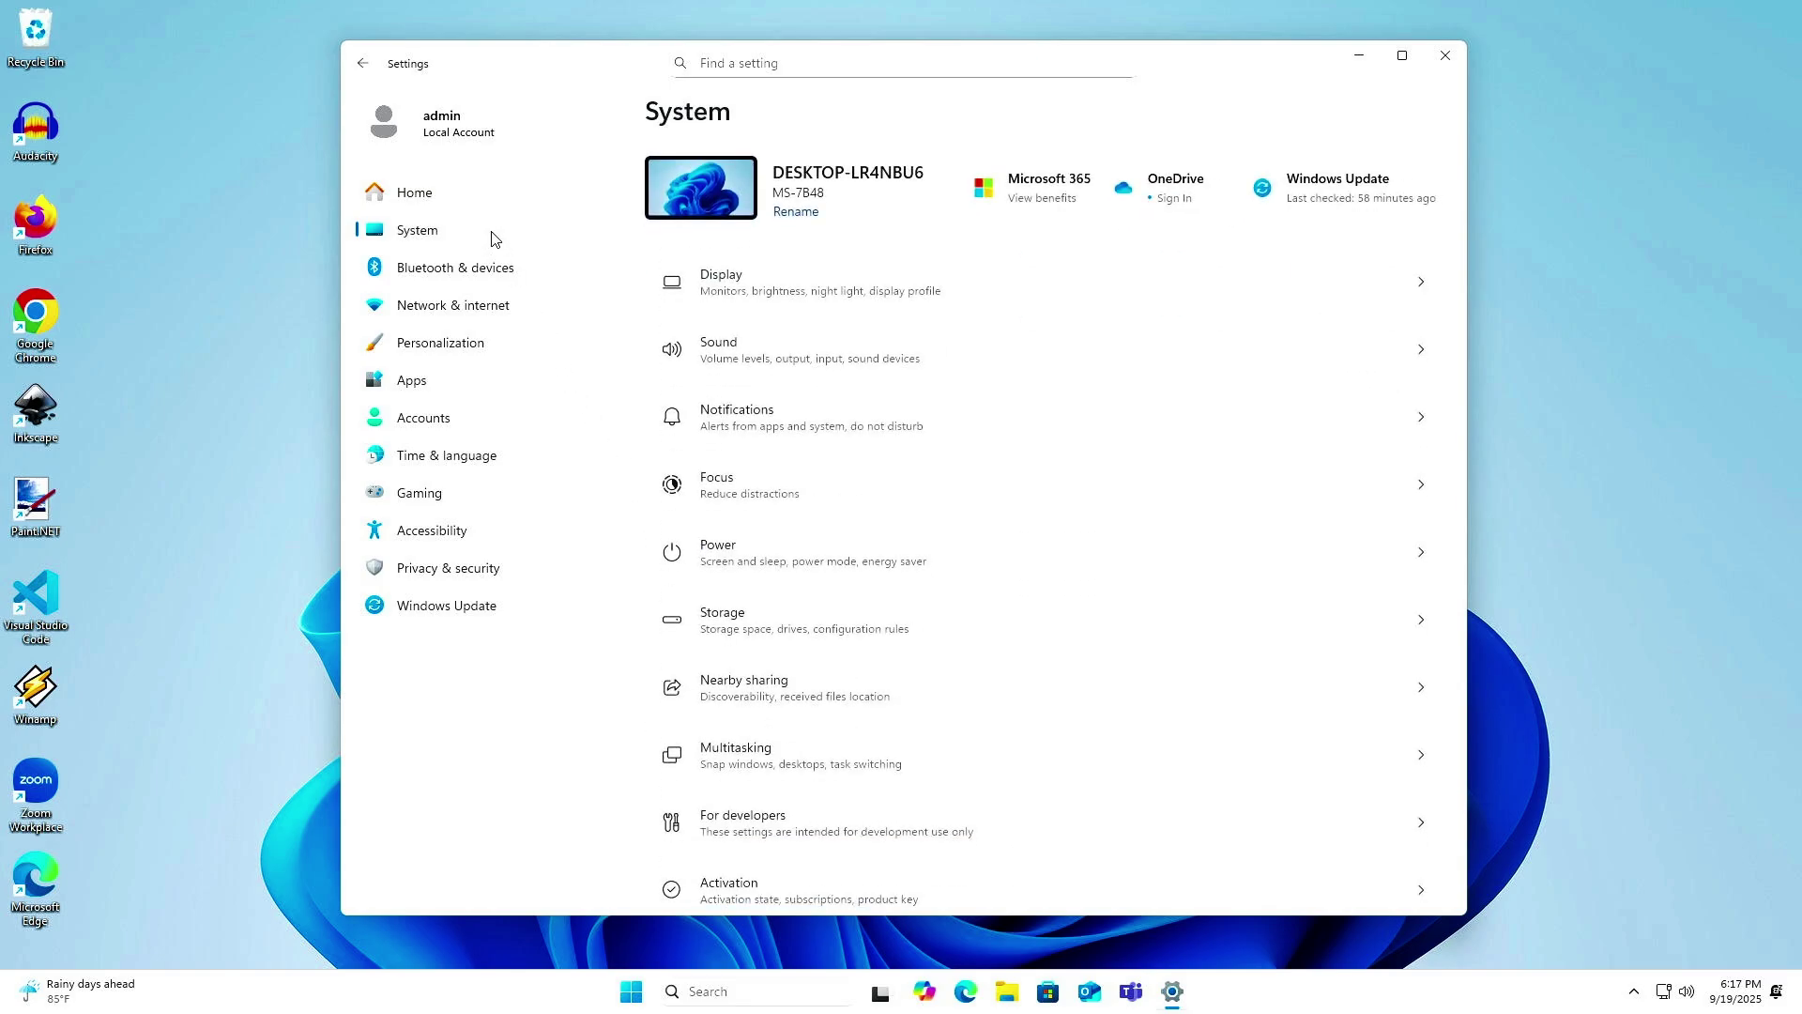
pyautogui.scroll(-5, 1146, 551)
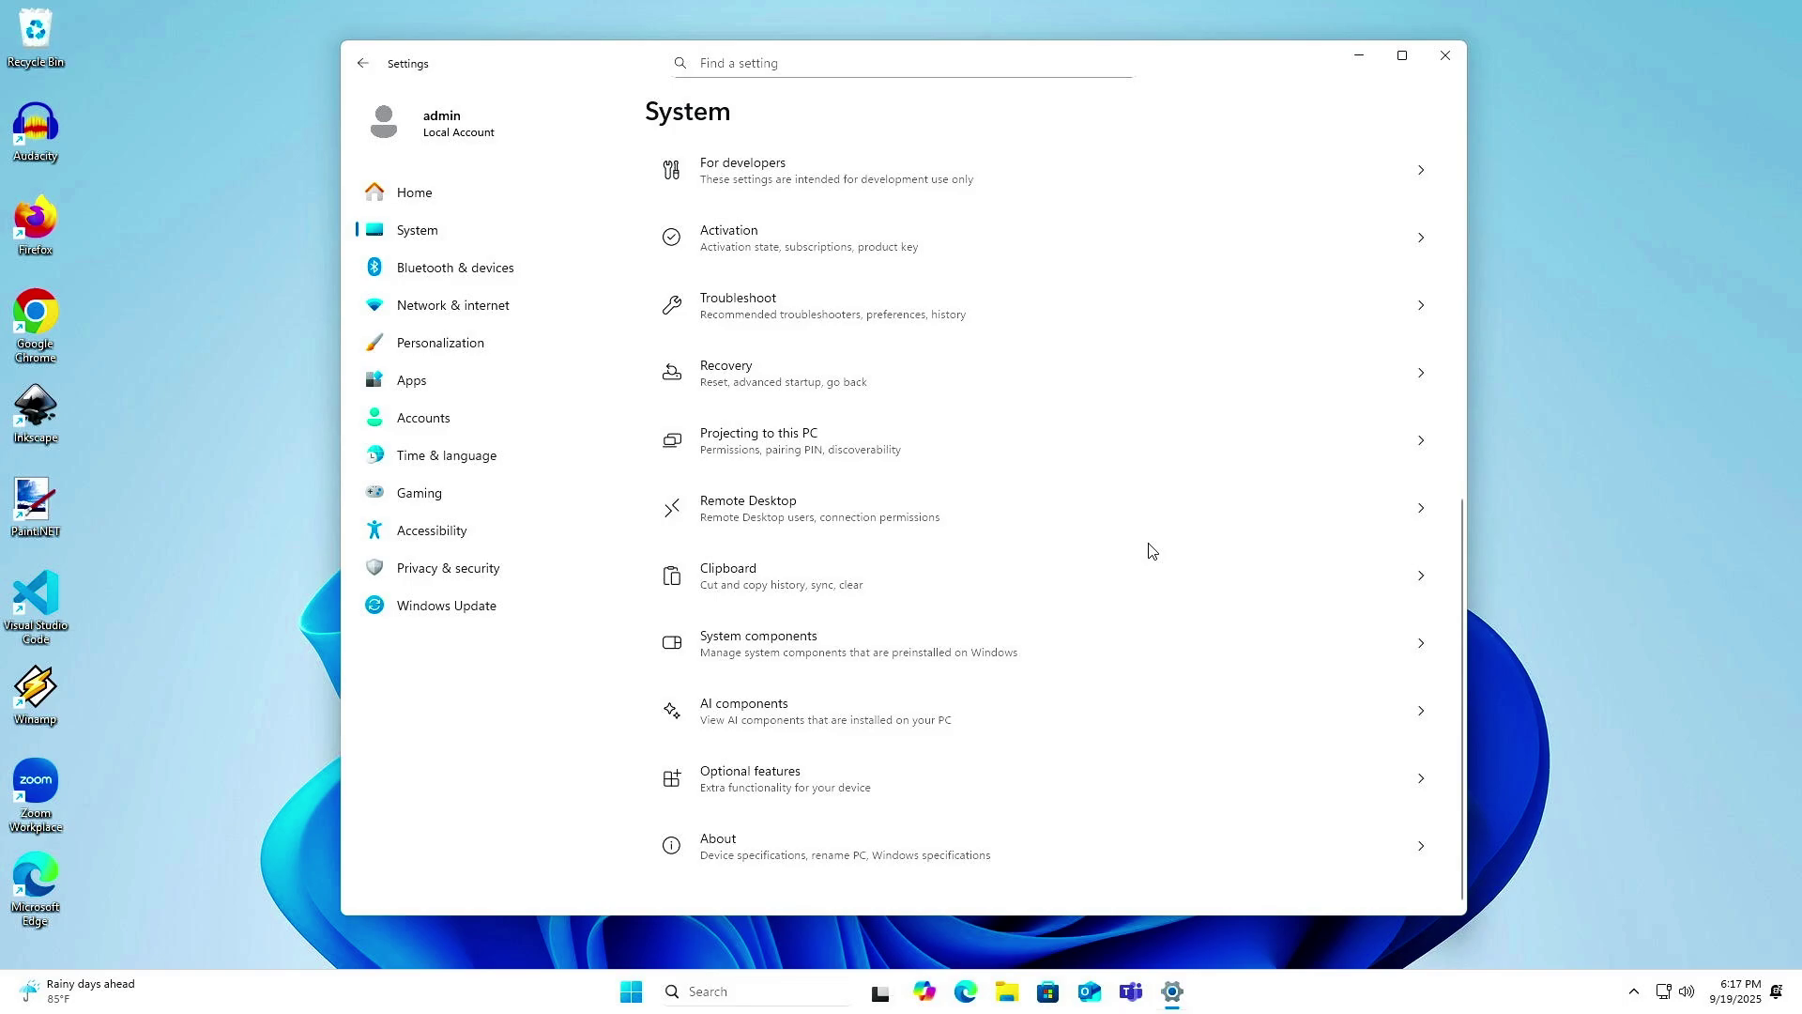
pyautogui.click(1083, 391)
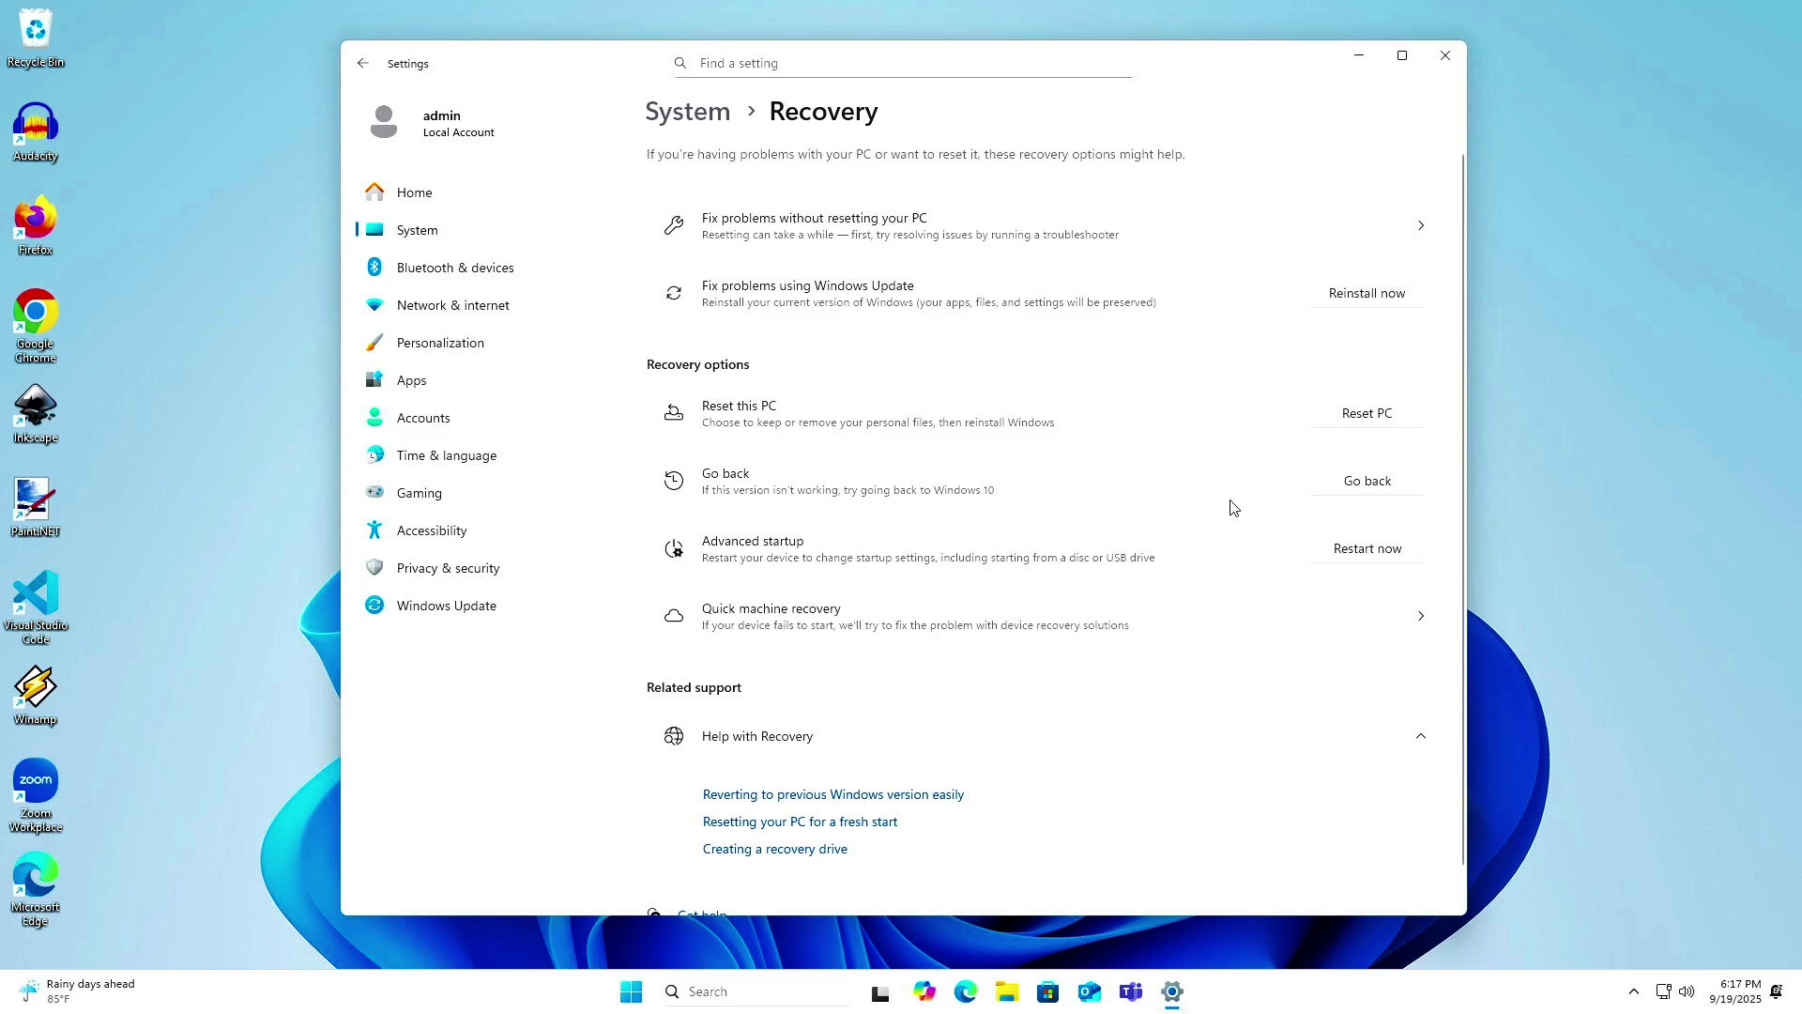
# Go back to Windows 10, skipping feedback and declining the pre-rollback update check.
pyautogui.click(1405, 485)
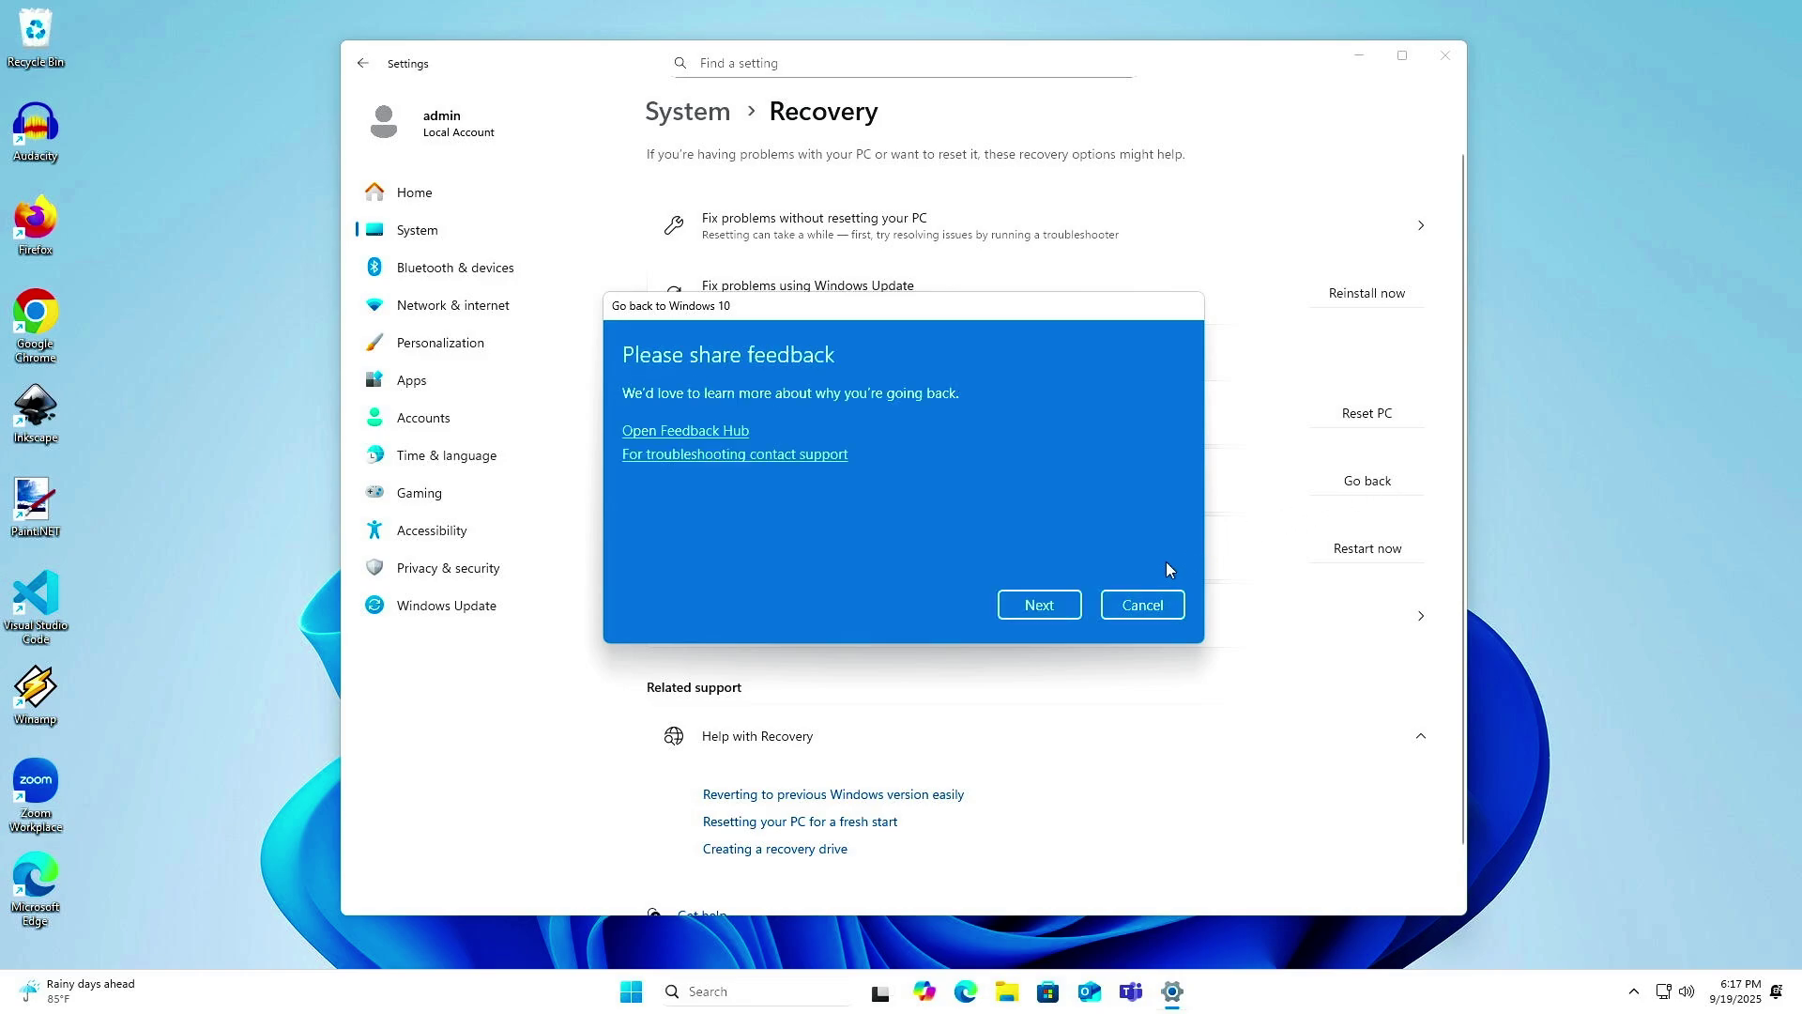
pyautogui.click(1067, 611)
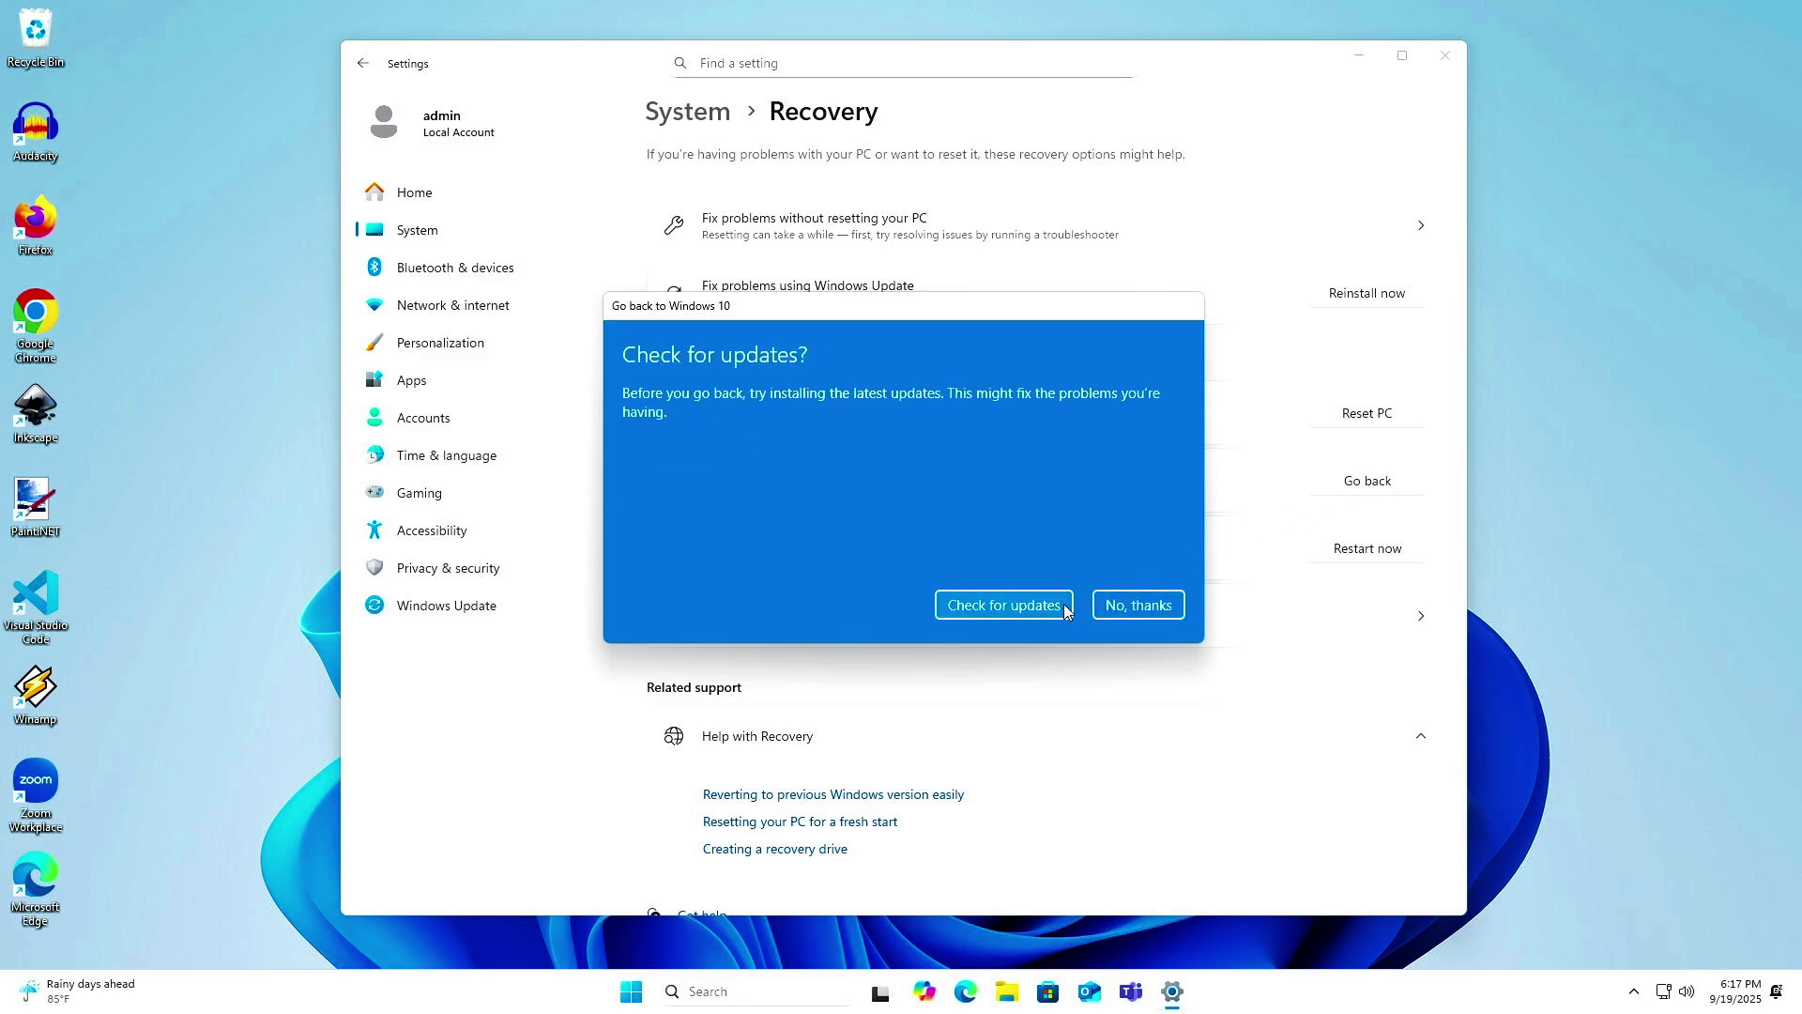
pyautogui.click(1181, 610)
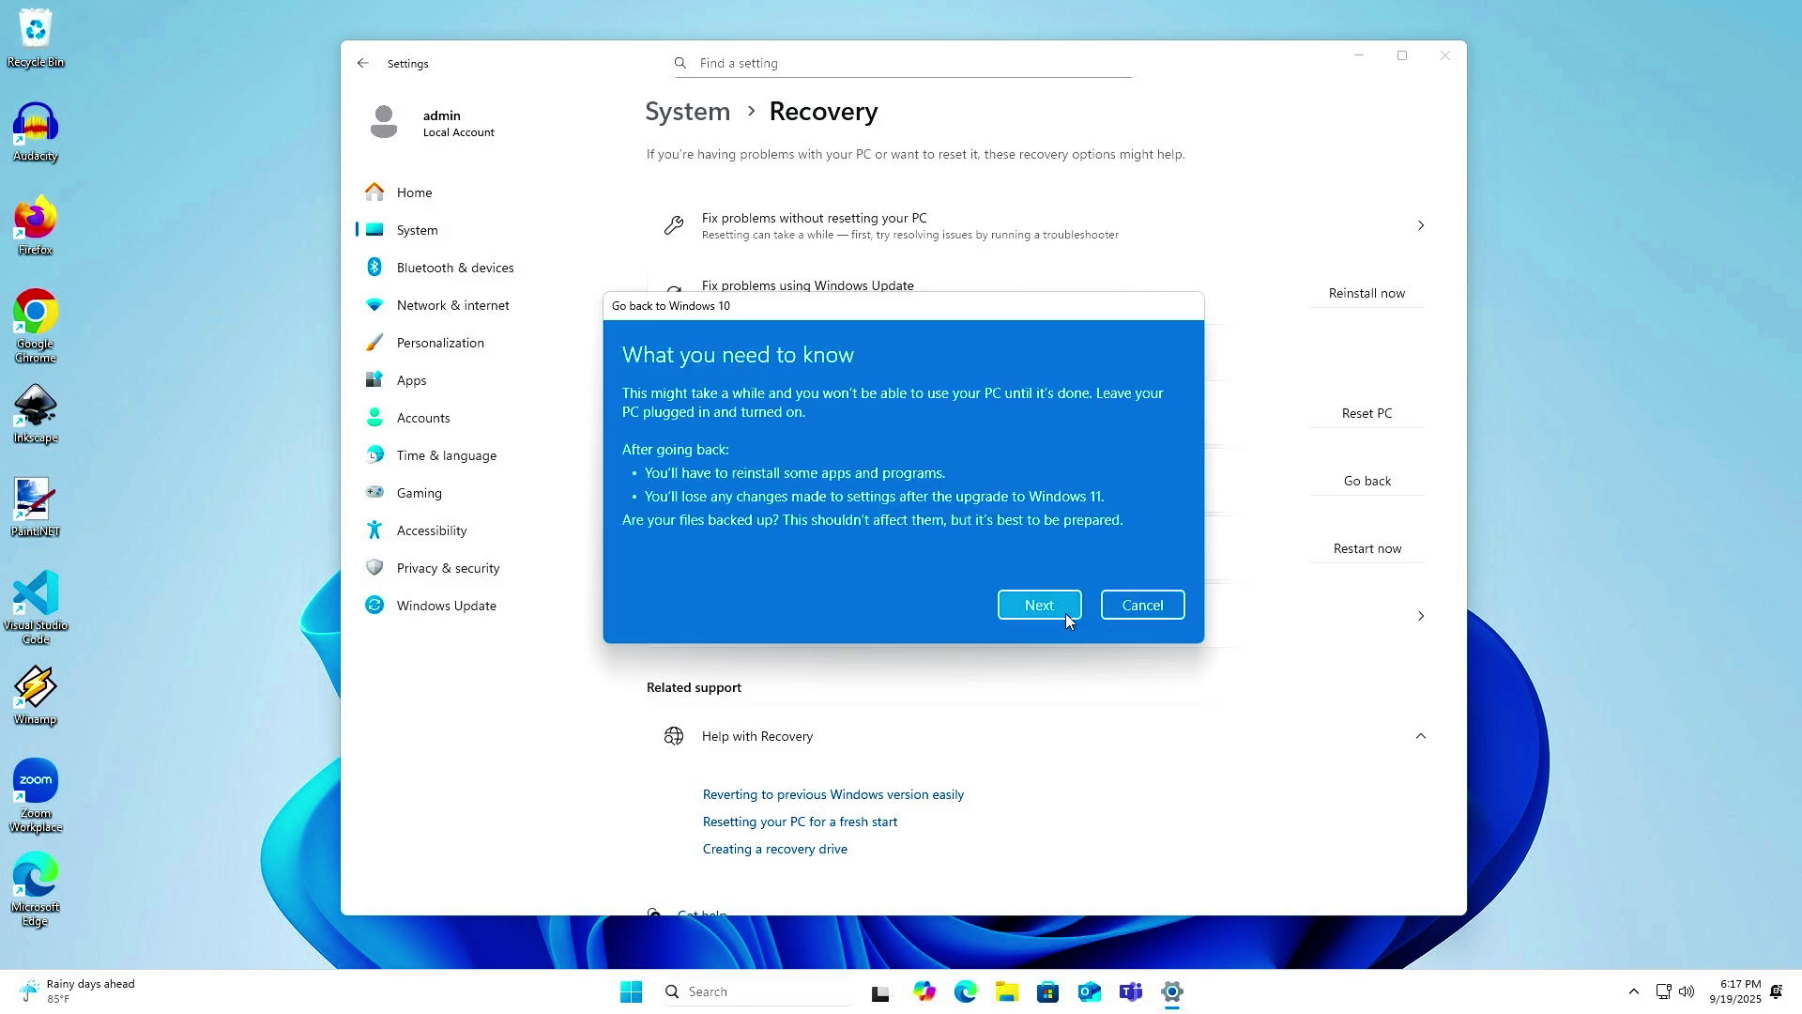
pyautogui.click(1062, 612)
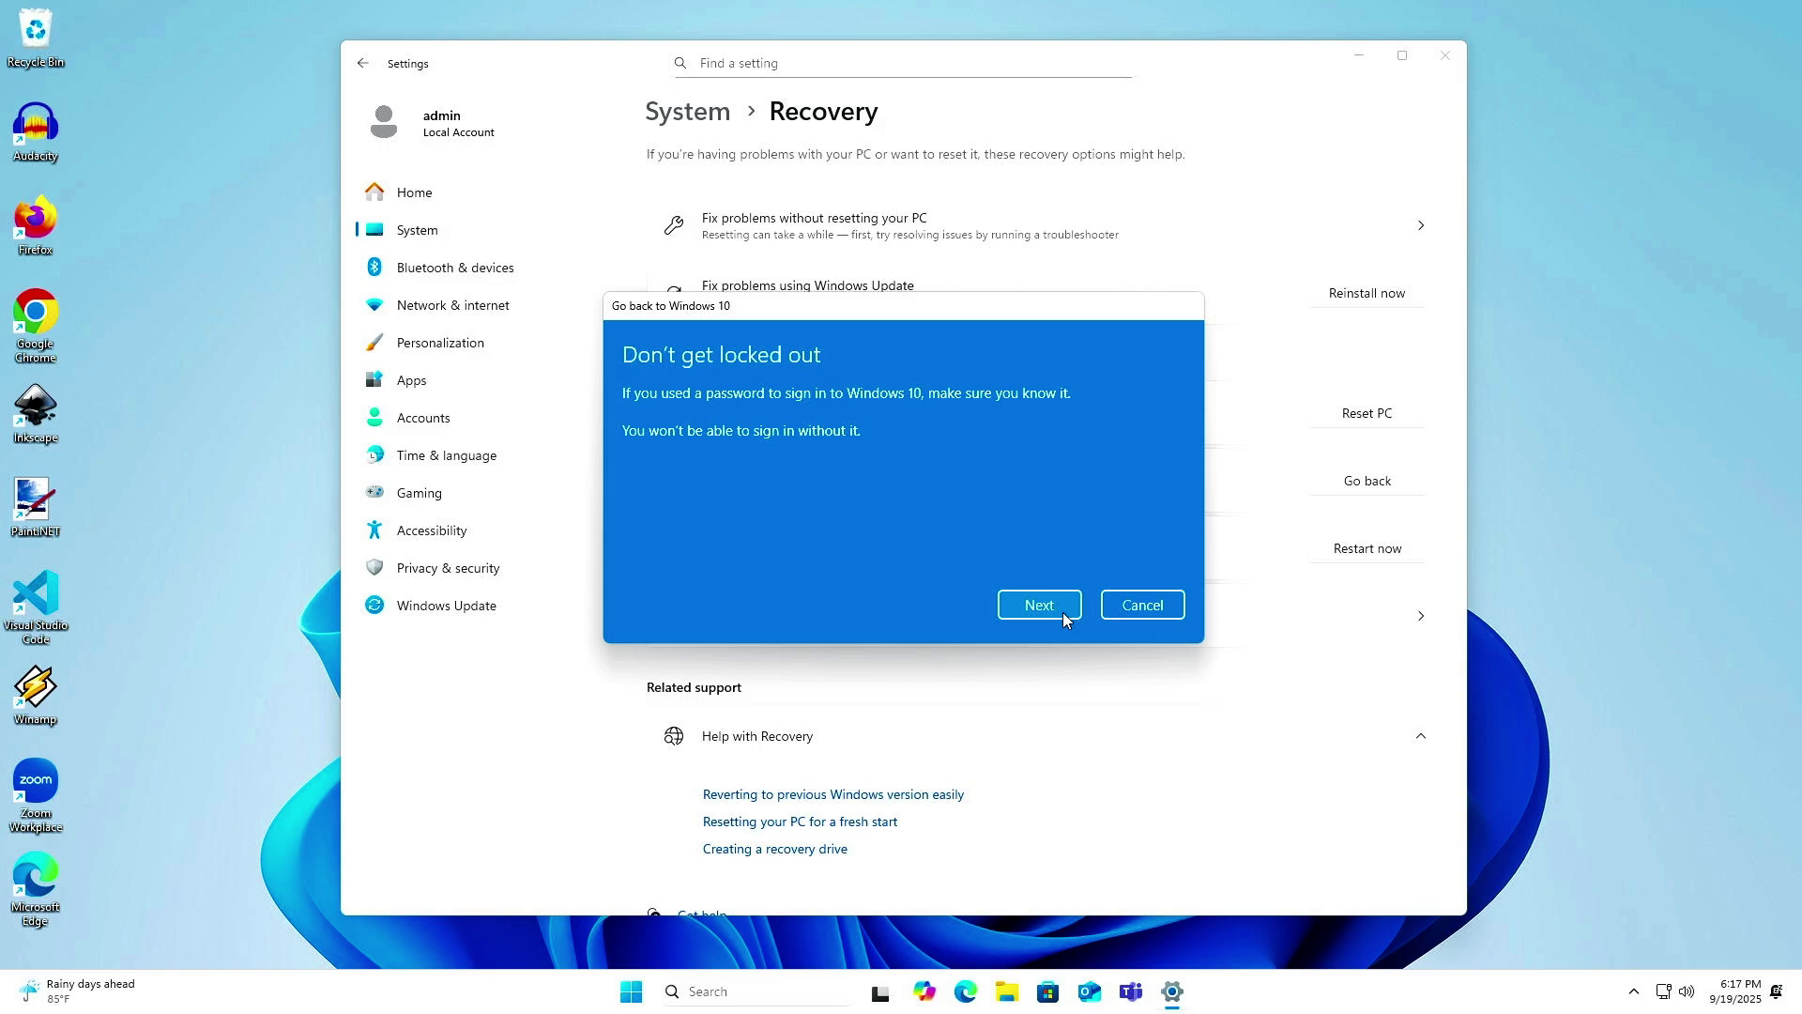
pyautogui.click(1062, 612)
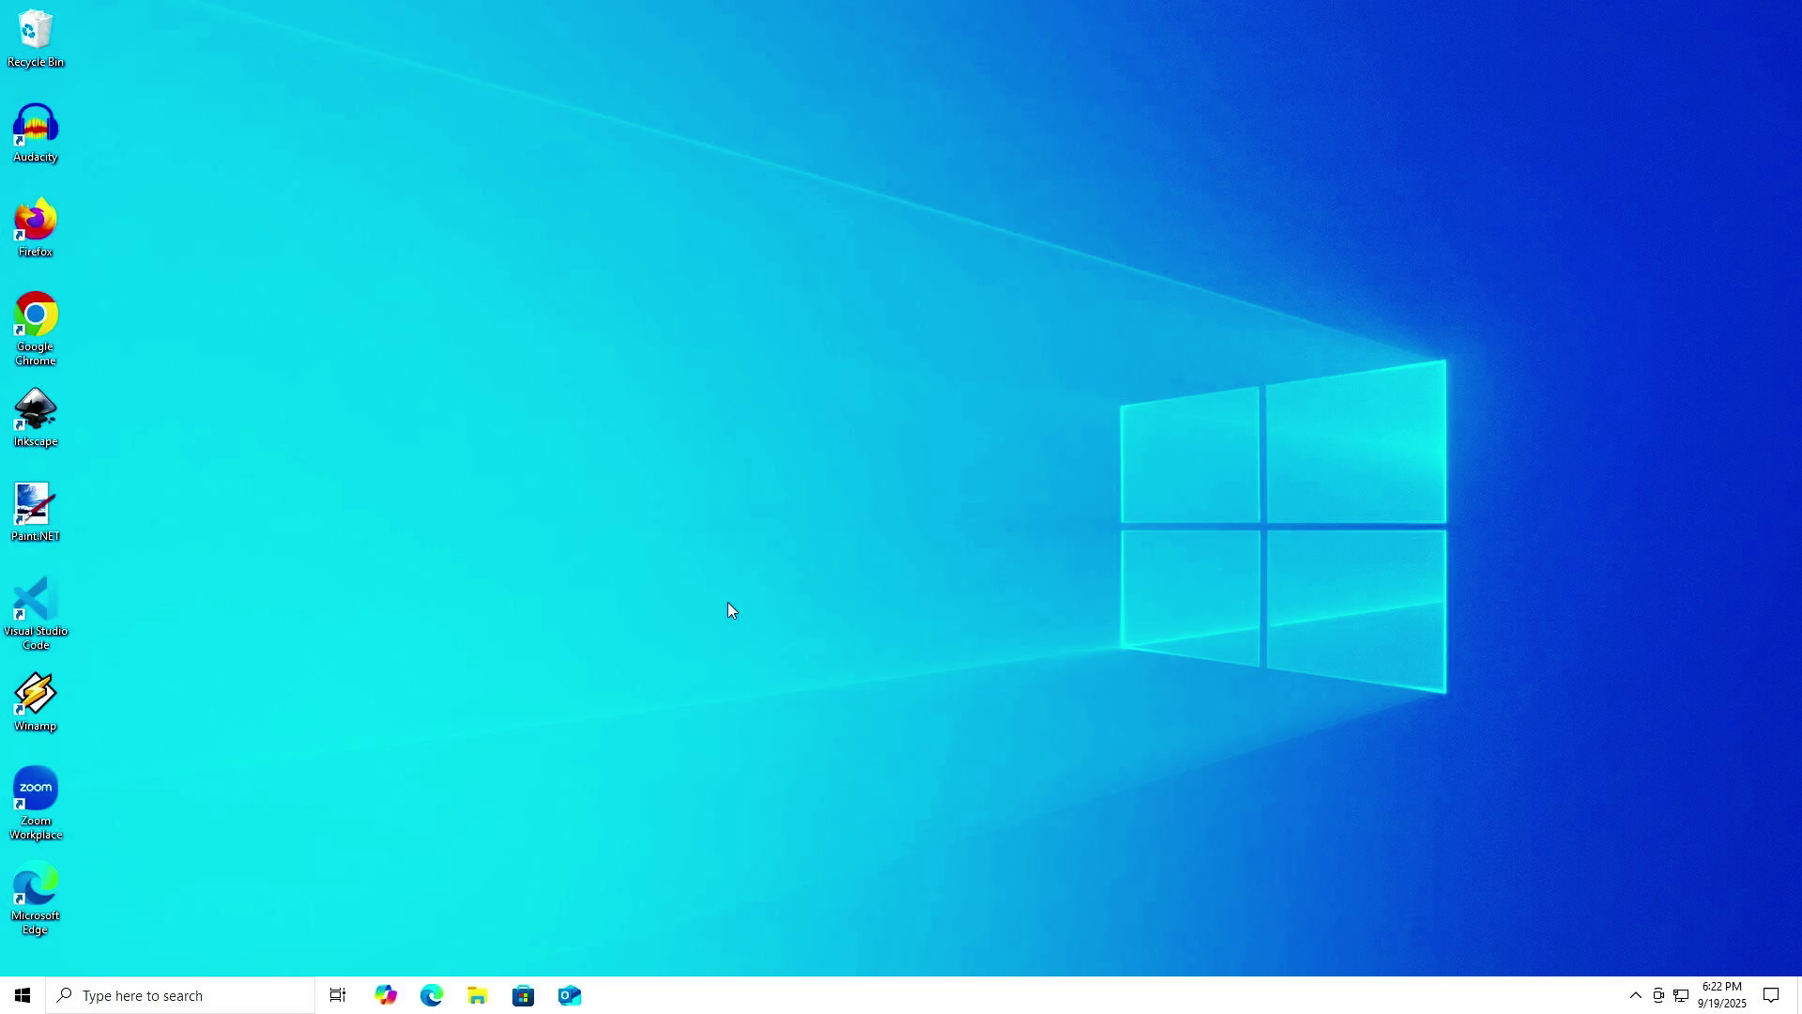
# Open Settings' System About page from the Win+X menu on the restored Windows 10.
pyautogui.rightClick(23, 993)
pyautogui.click(127, 555)
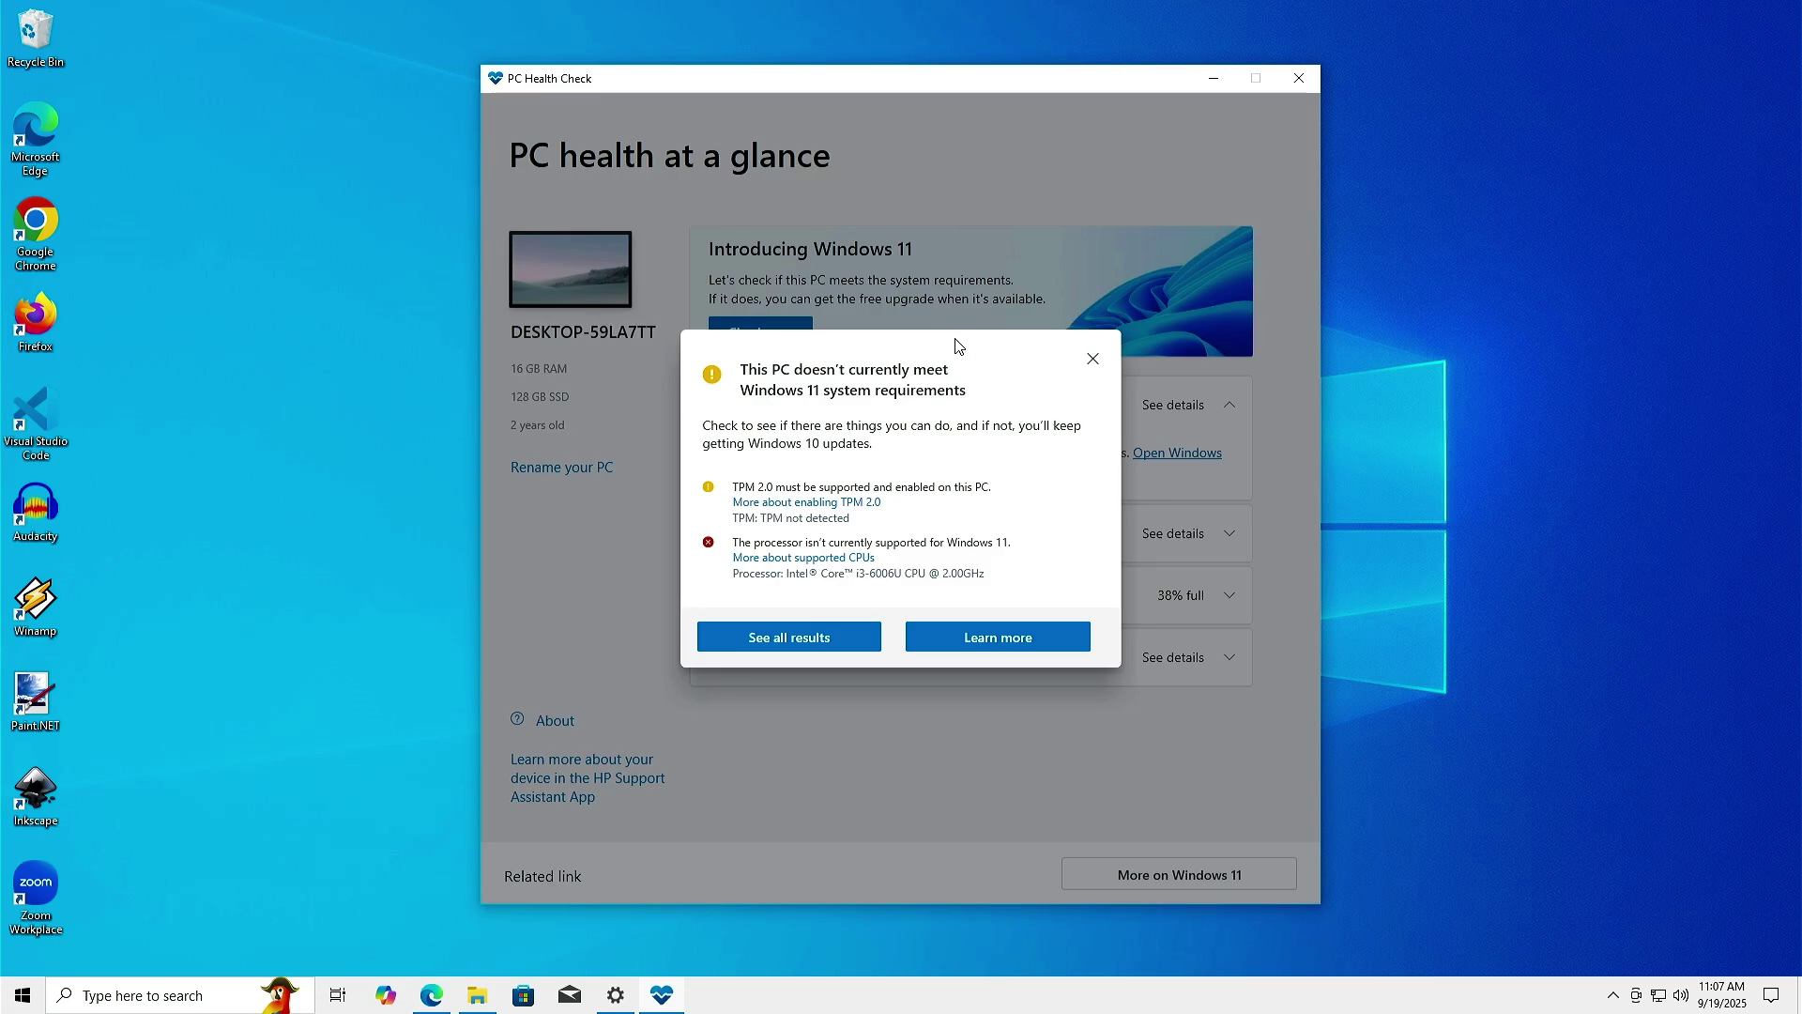
# Minimize PC Health Check, relaunch Windows11InstallationAssistant from Downloads, and close its requirements failure message.
pyautogui.click(1092, 361)
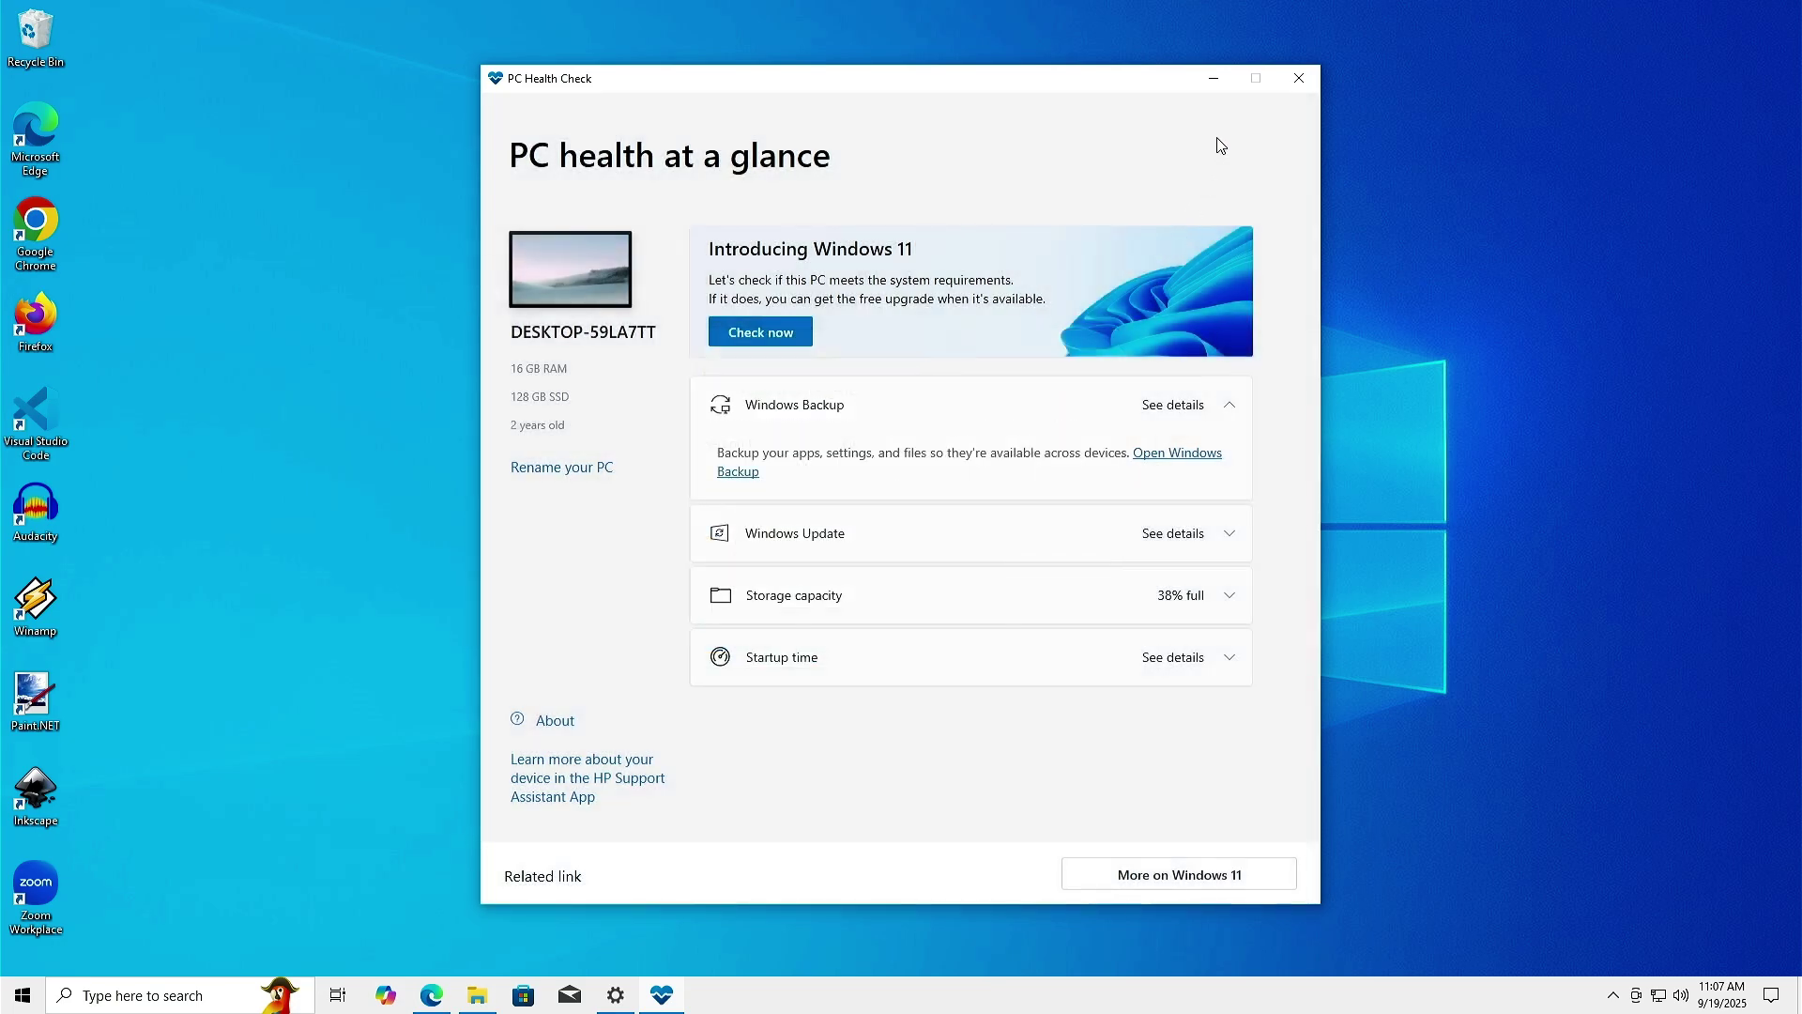
pyautogui.click(1213, 79)
pyautogui.click(477, 997)
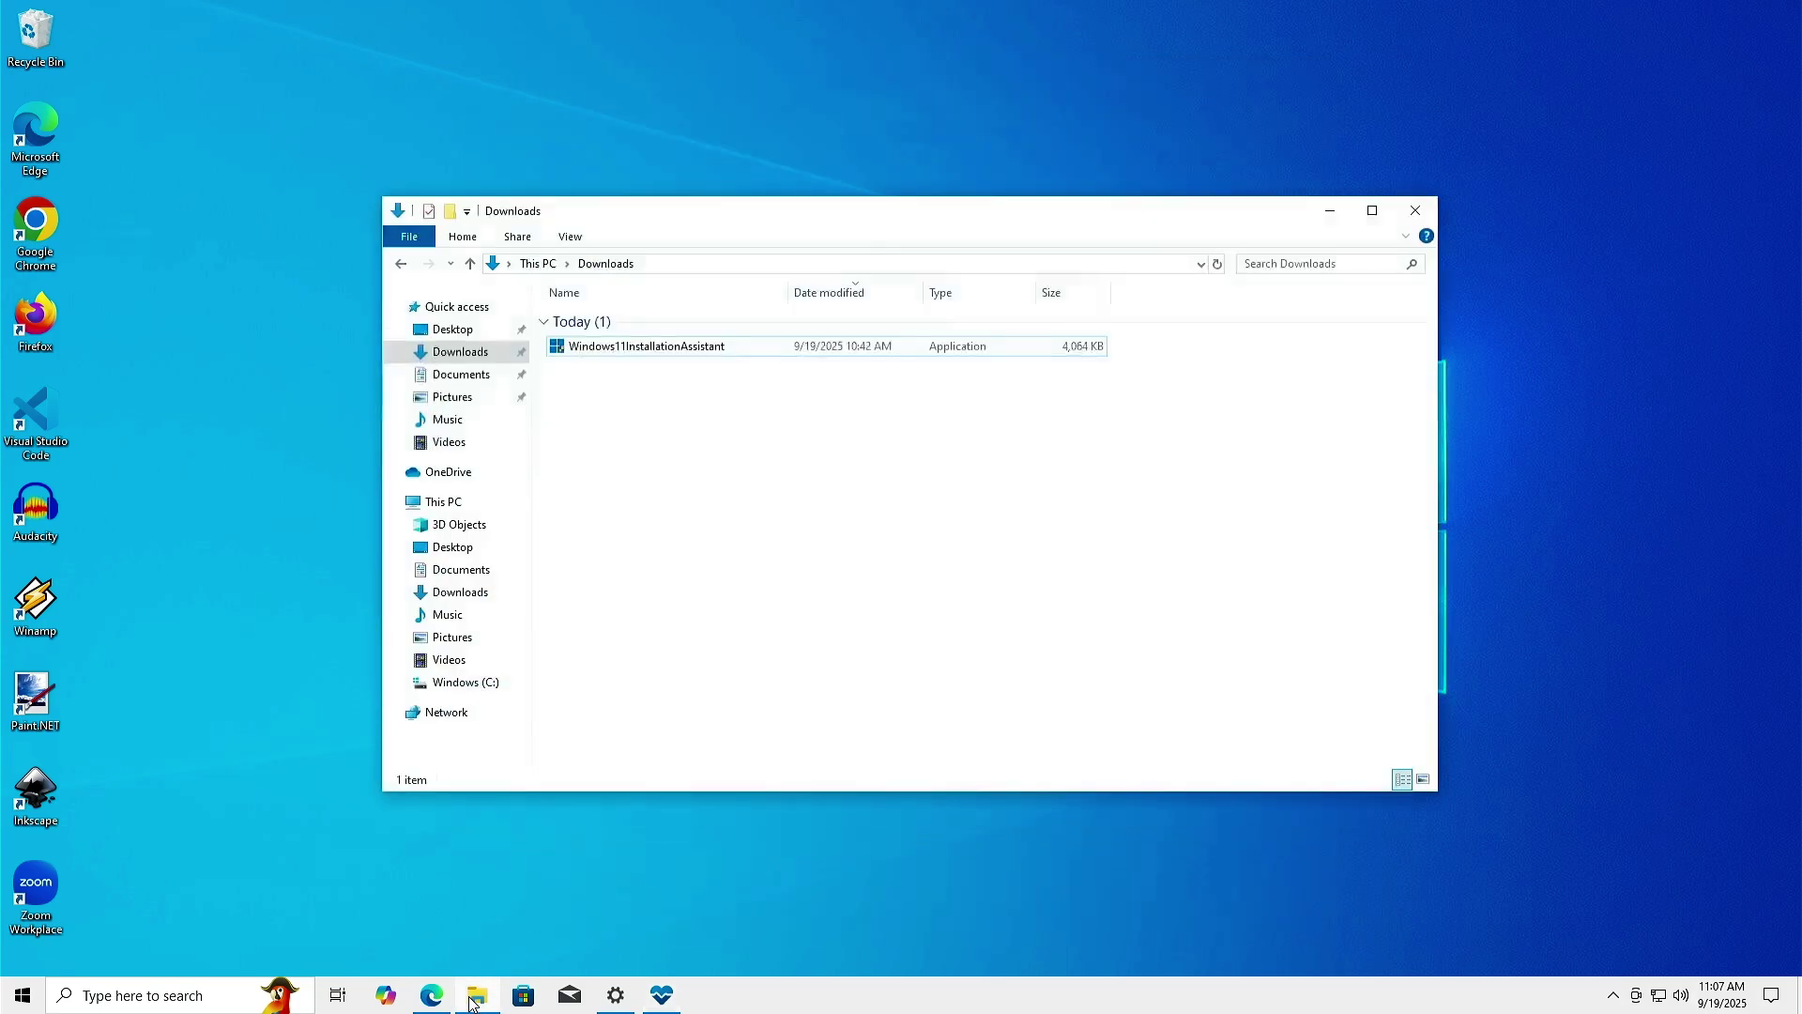
pyautogui.doubleClick(748, 353)
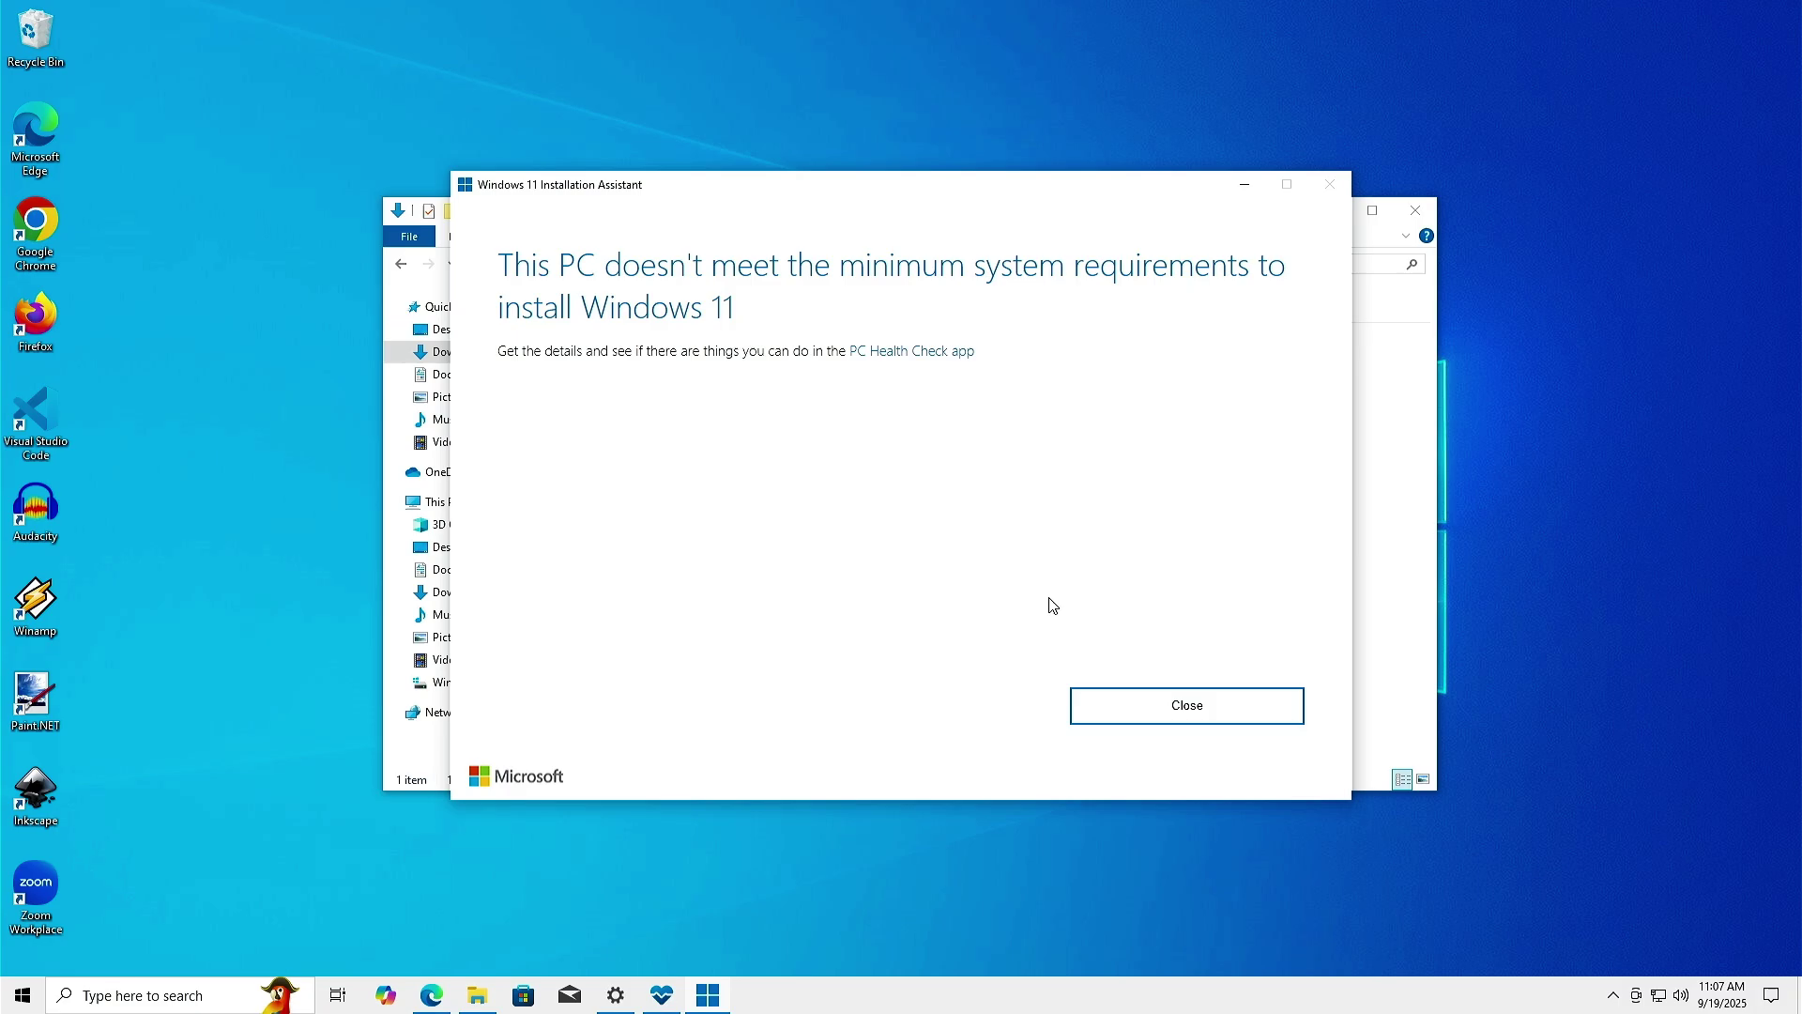
pyautogui.click(1126, 711)
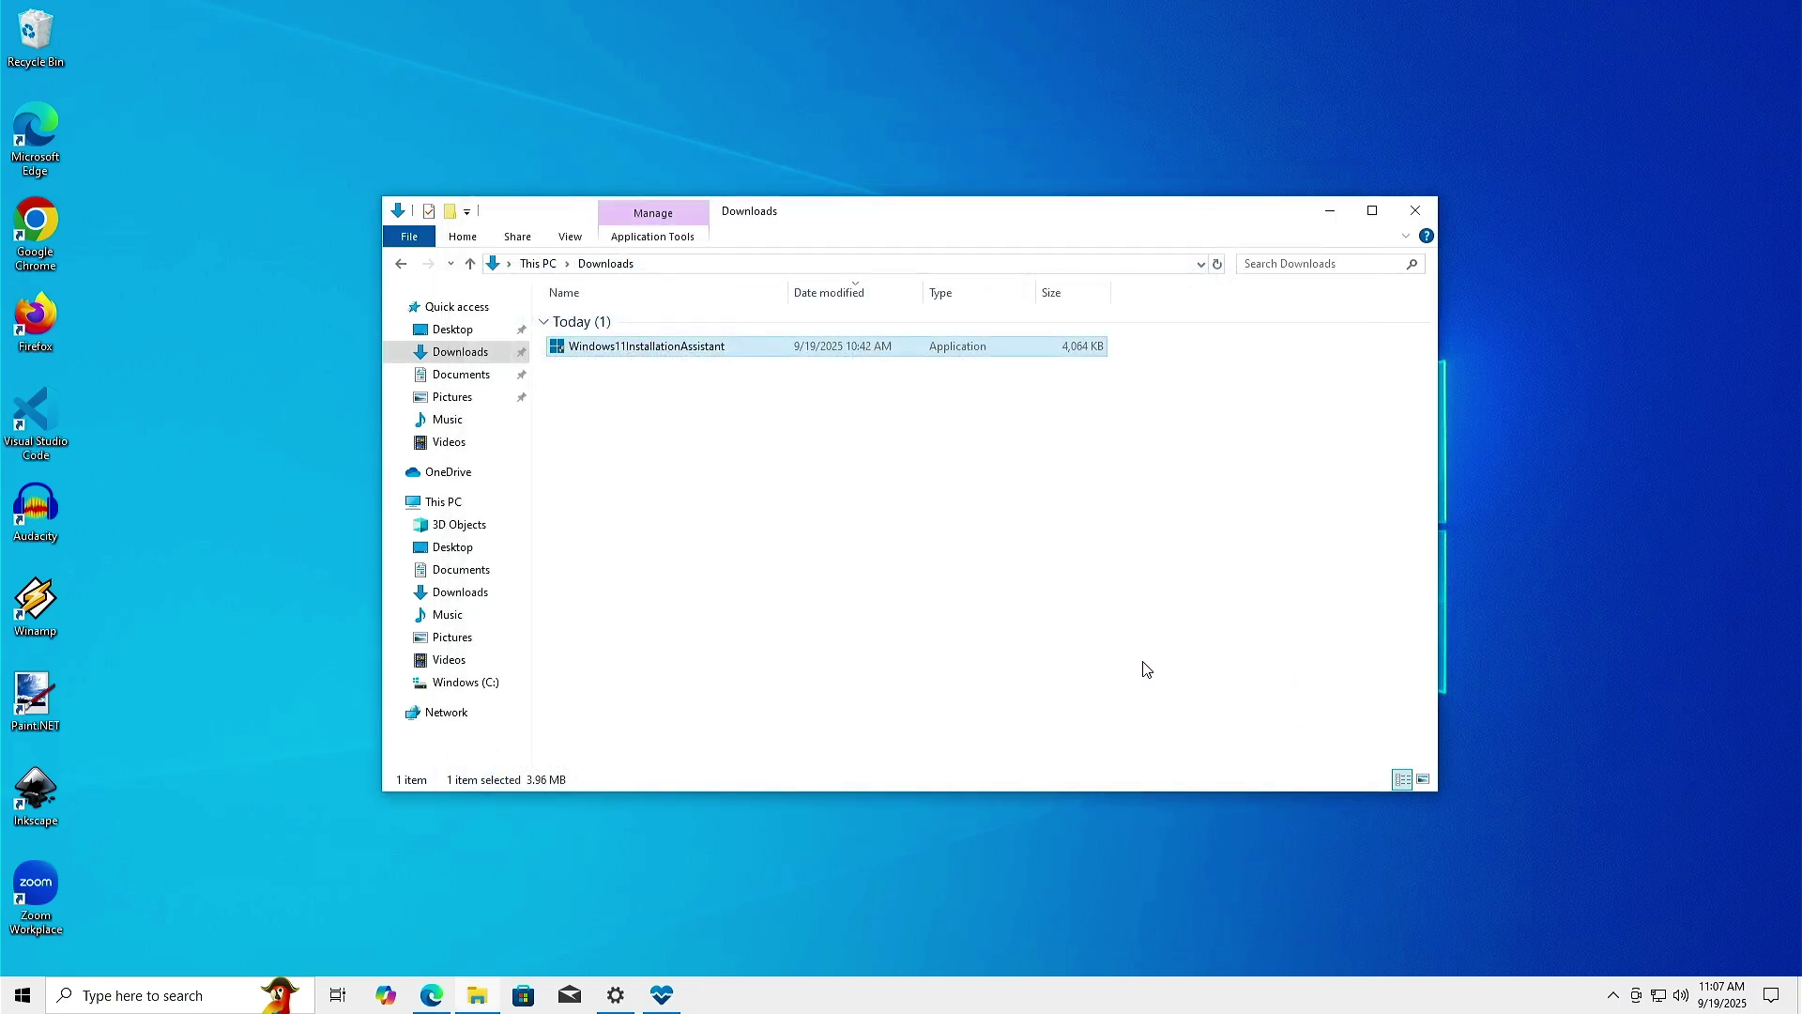
pyautogui.click(1329, 211)
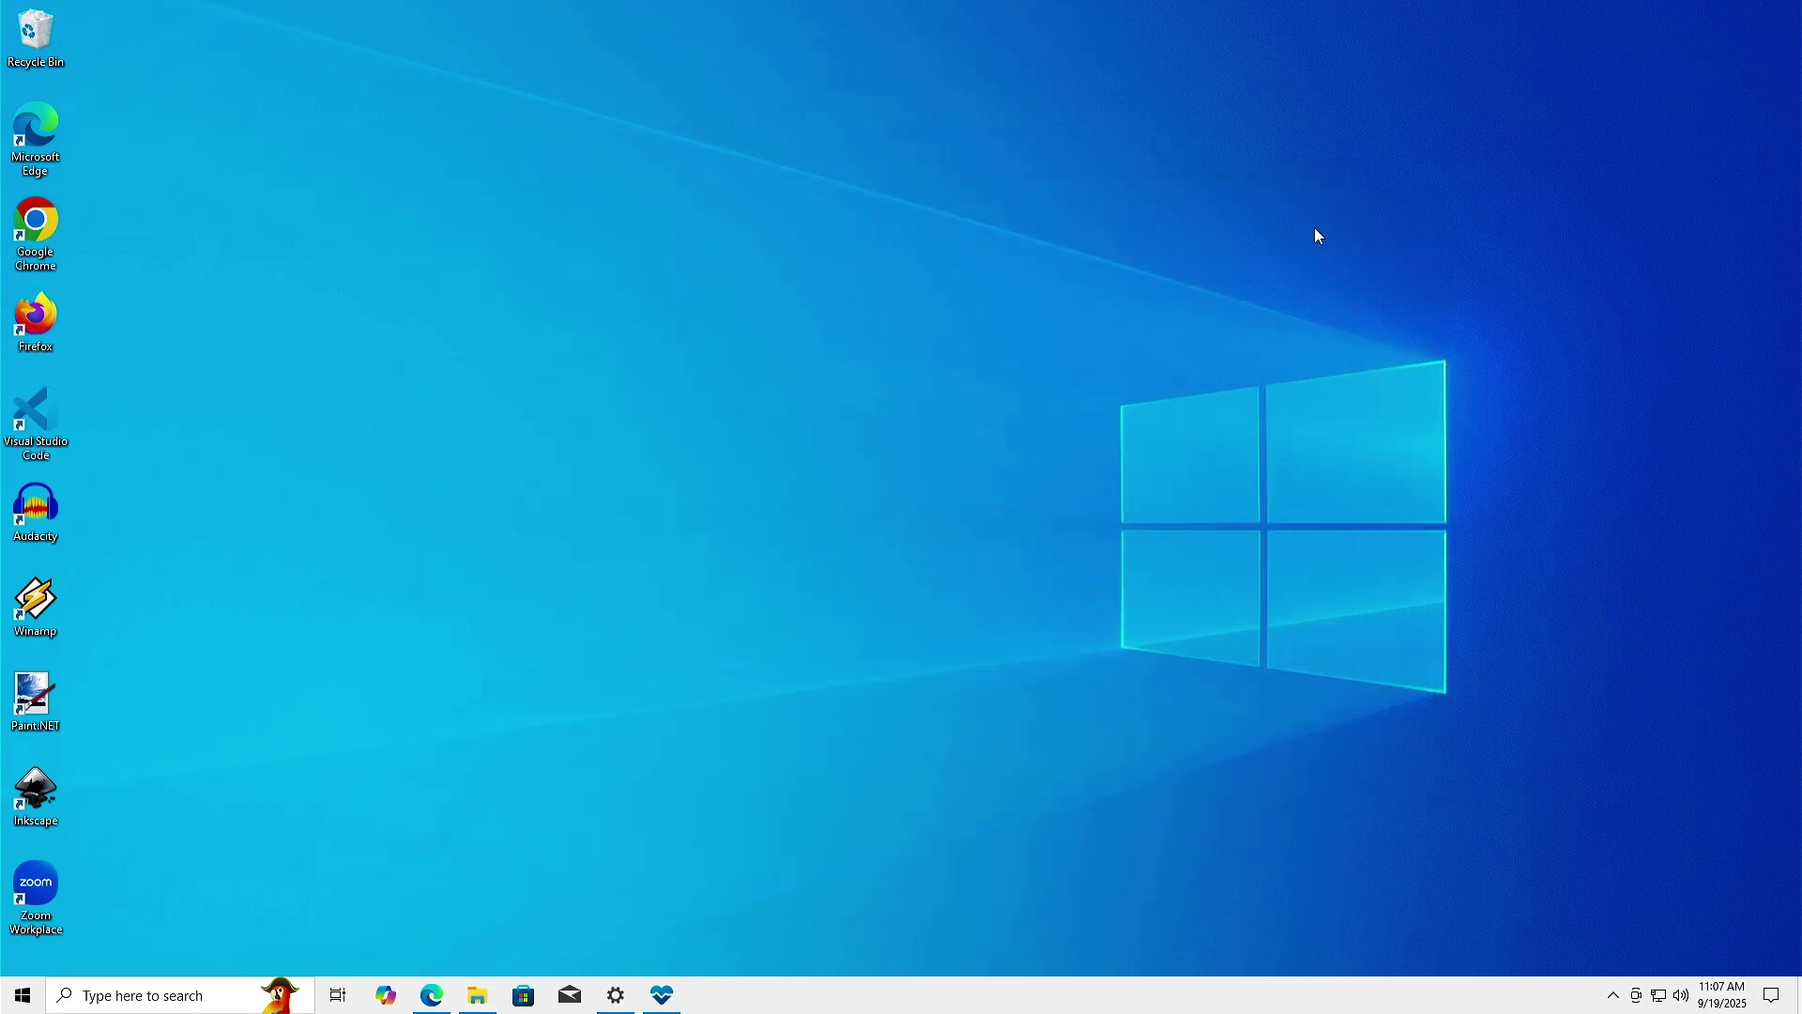
pyautogui.click(617, 996)
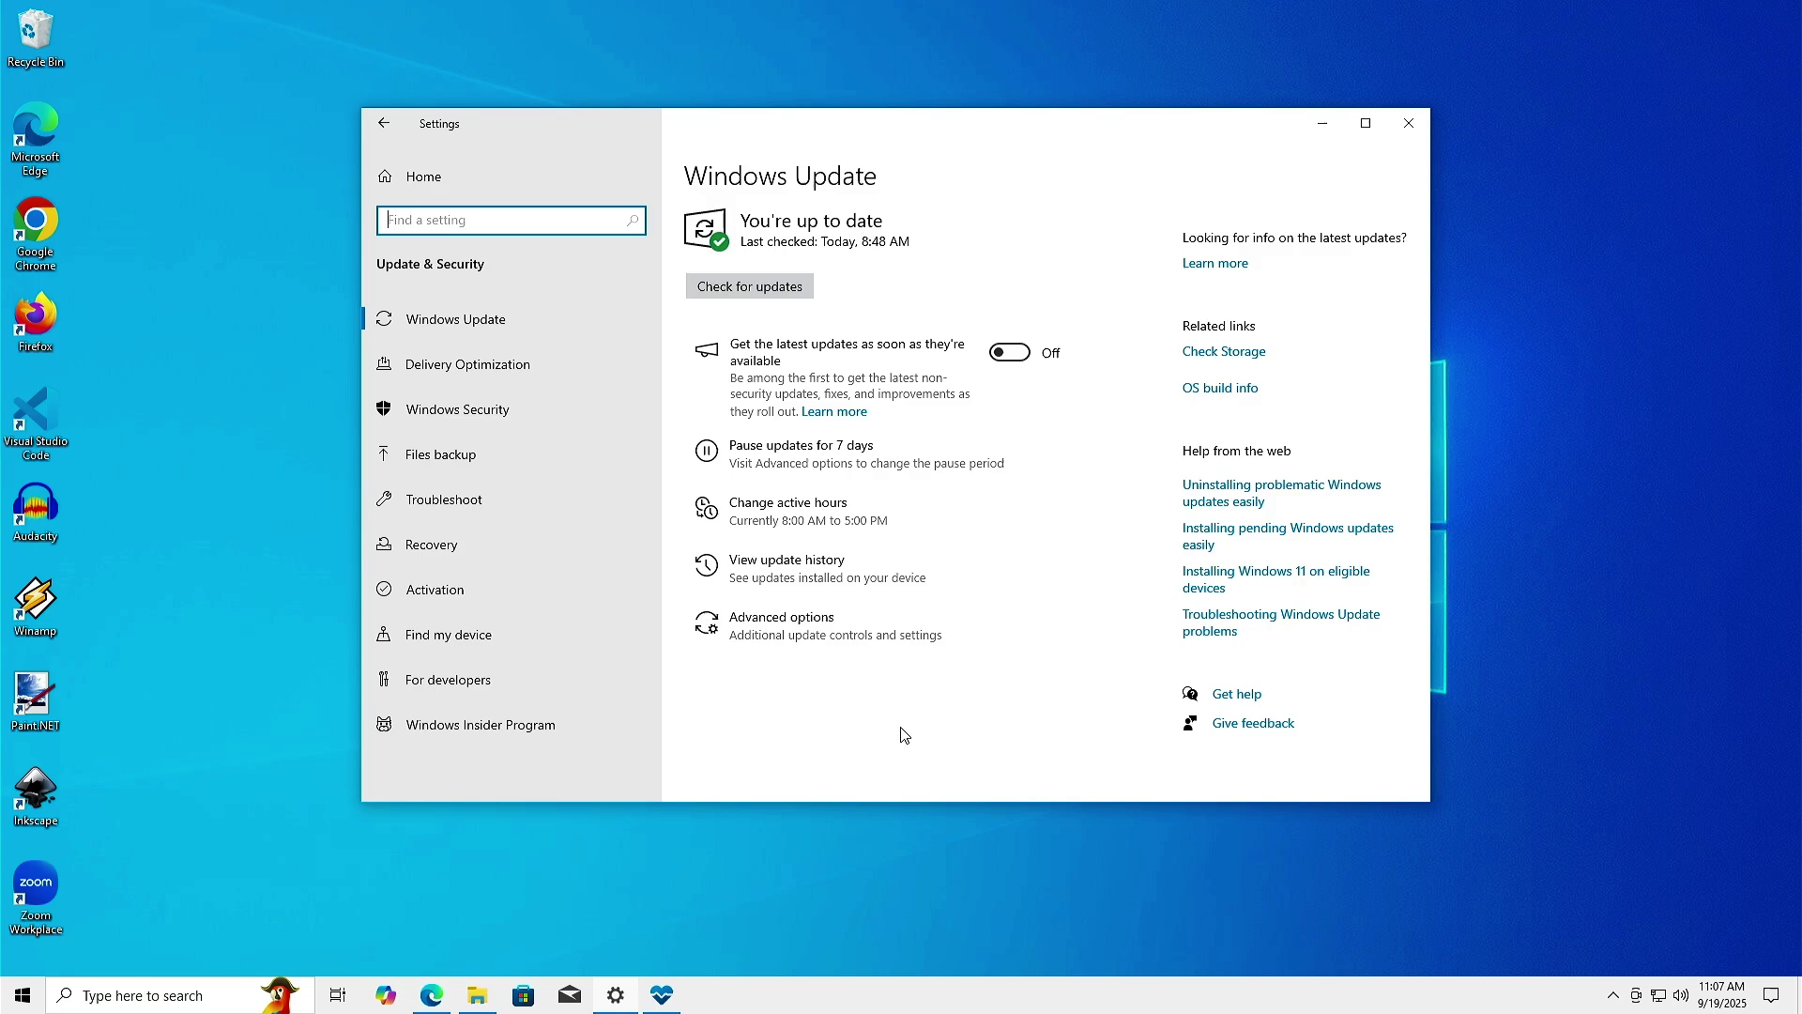
pyautogui.click(1320, 127)
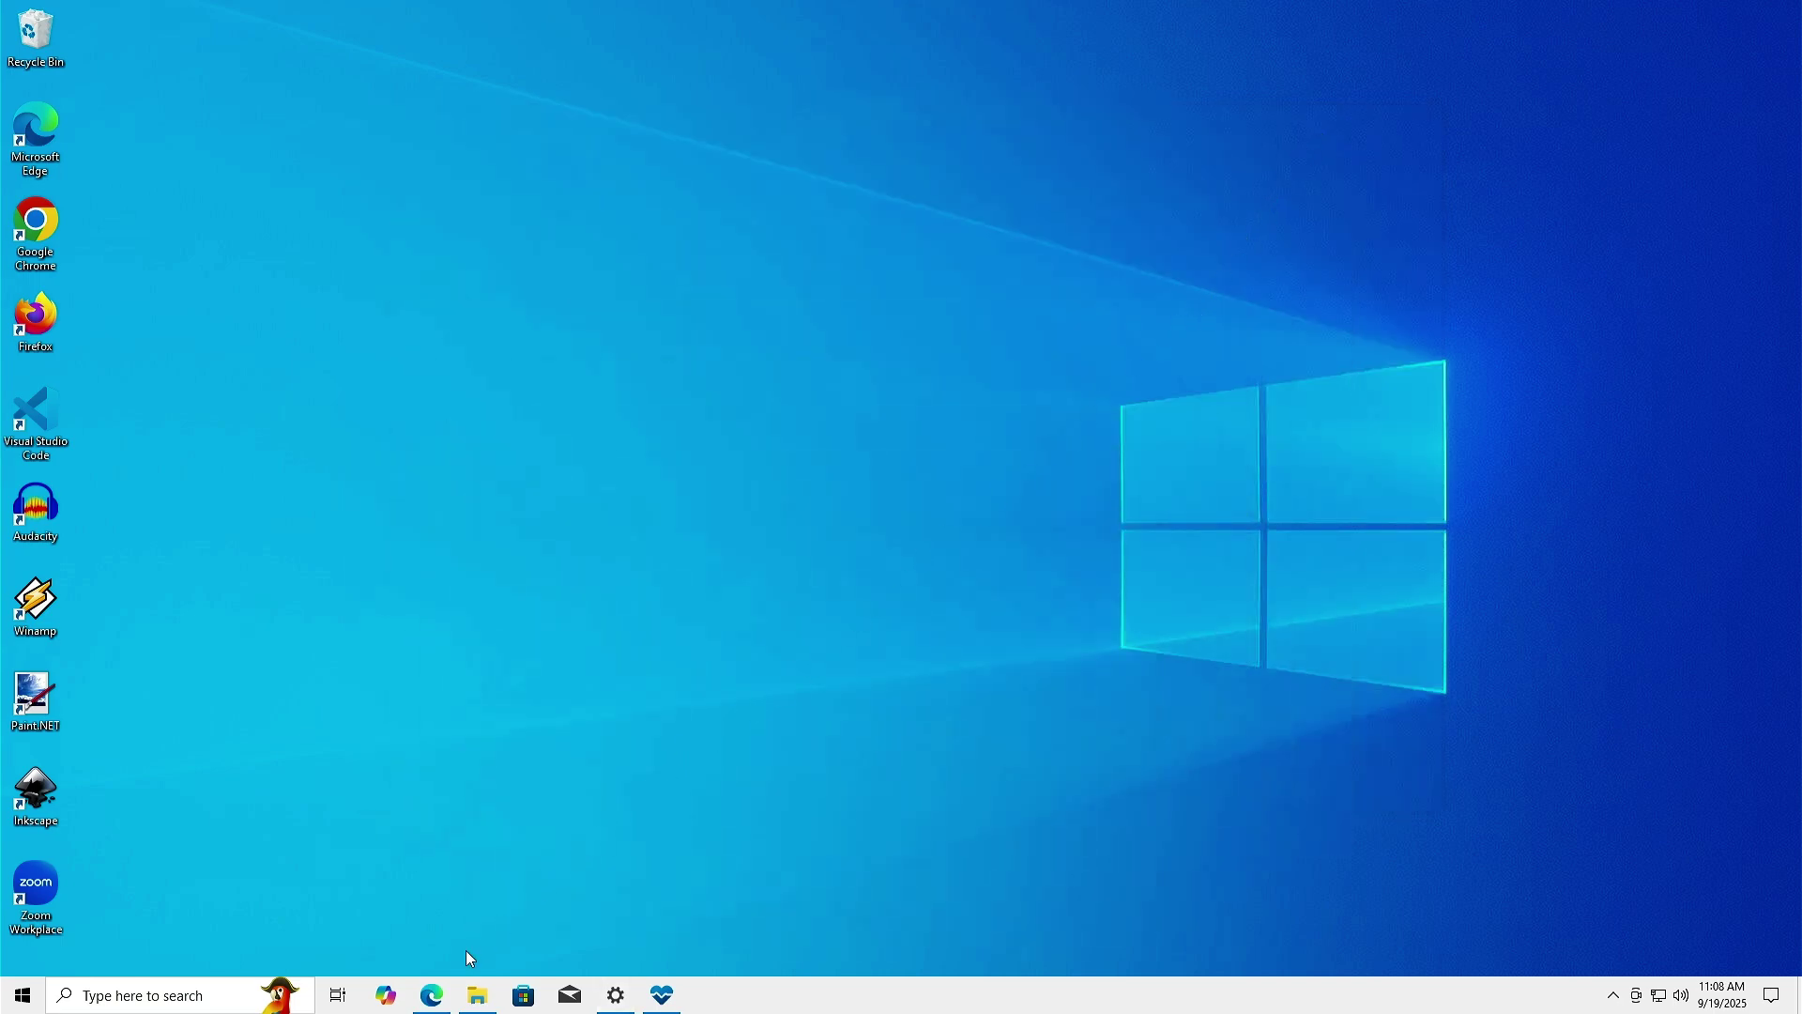
# Load aka.ms/downloadwindows11 in Edge and confirm the Windows 11 (multi-edition ISO for x64 devices) download.
pyautogui.click(434, 997)
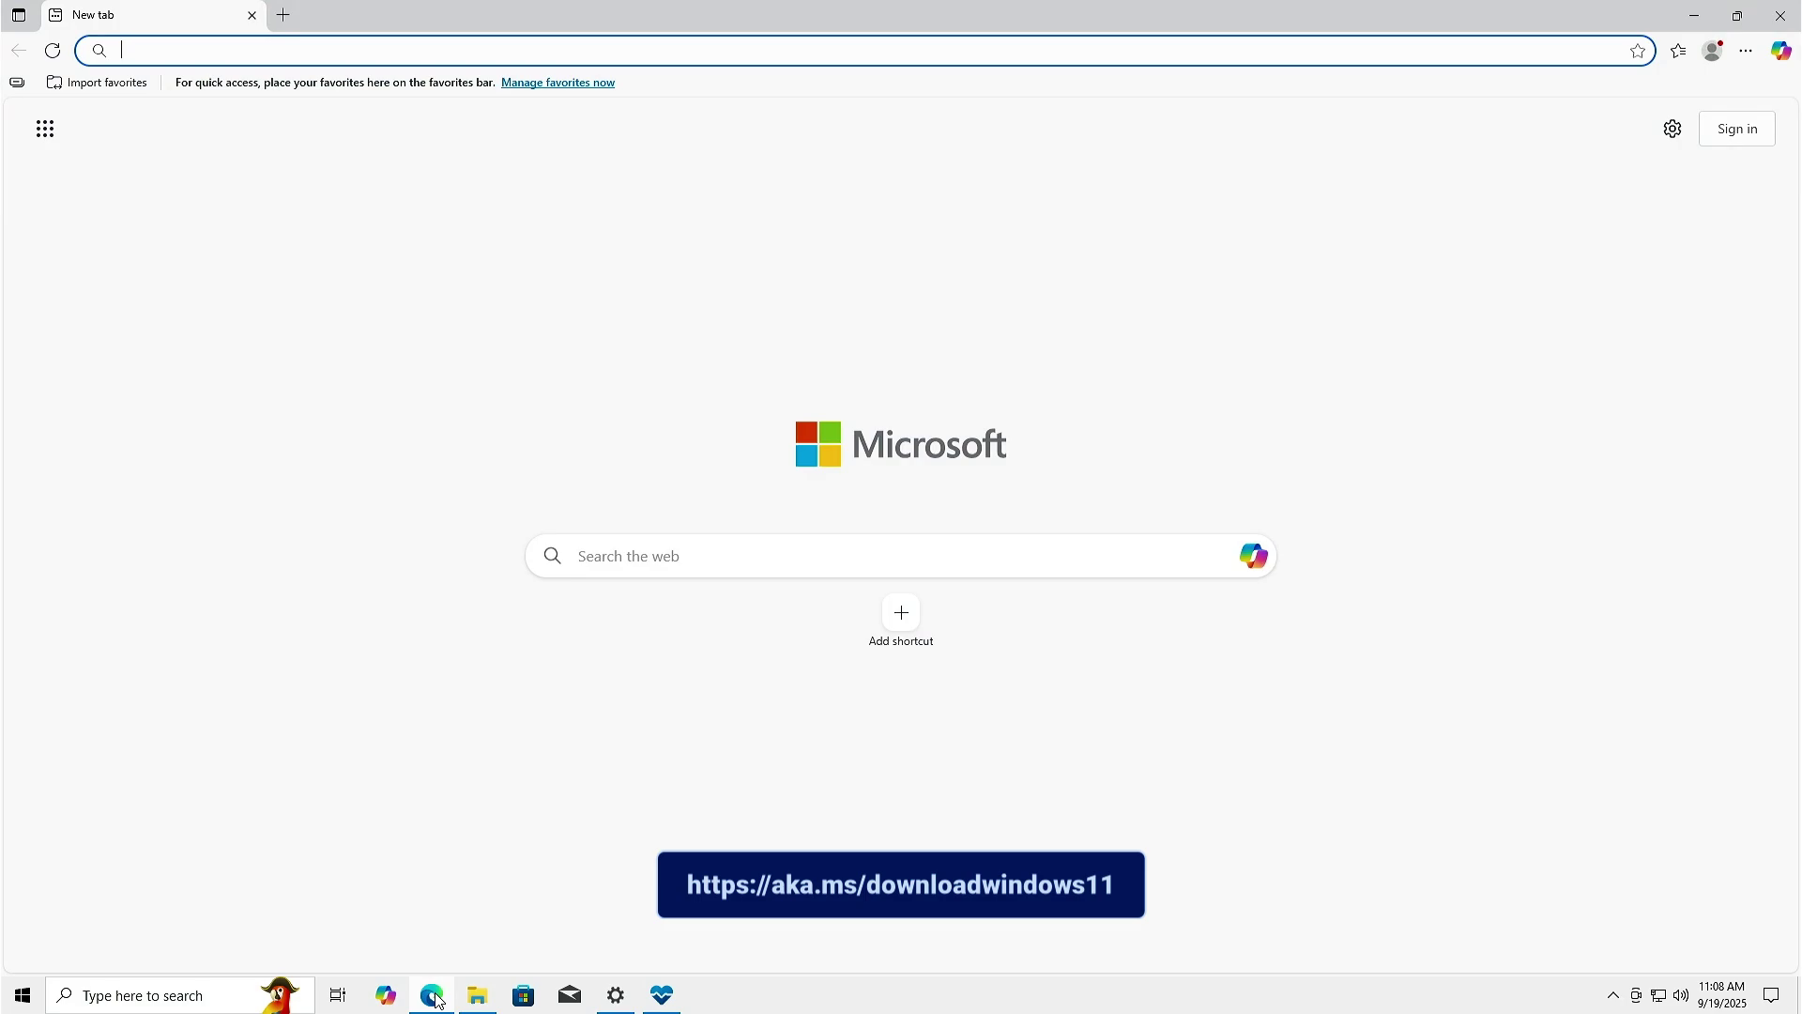
pyautogui.write('aka.ms/downloadwindows11')
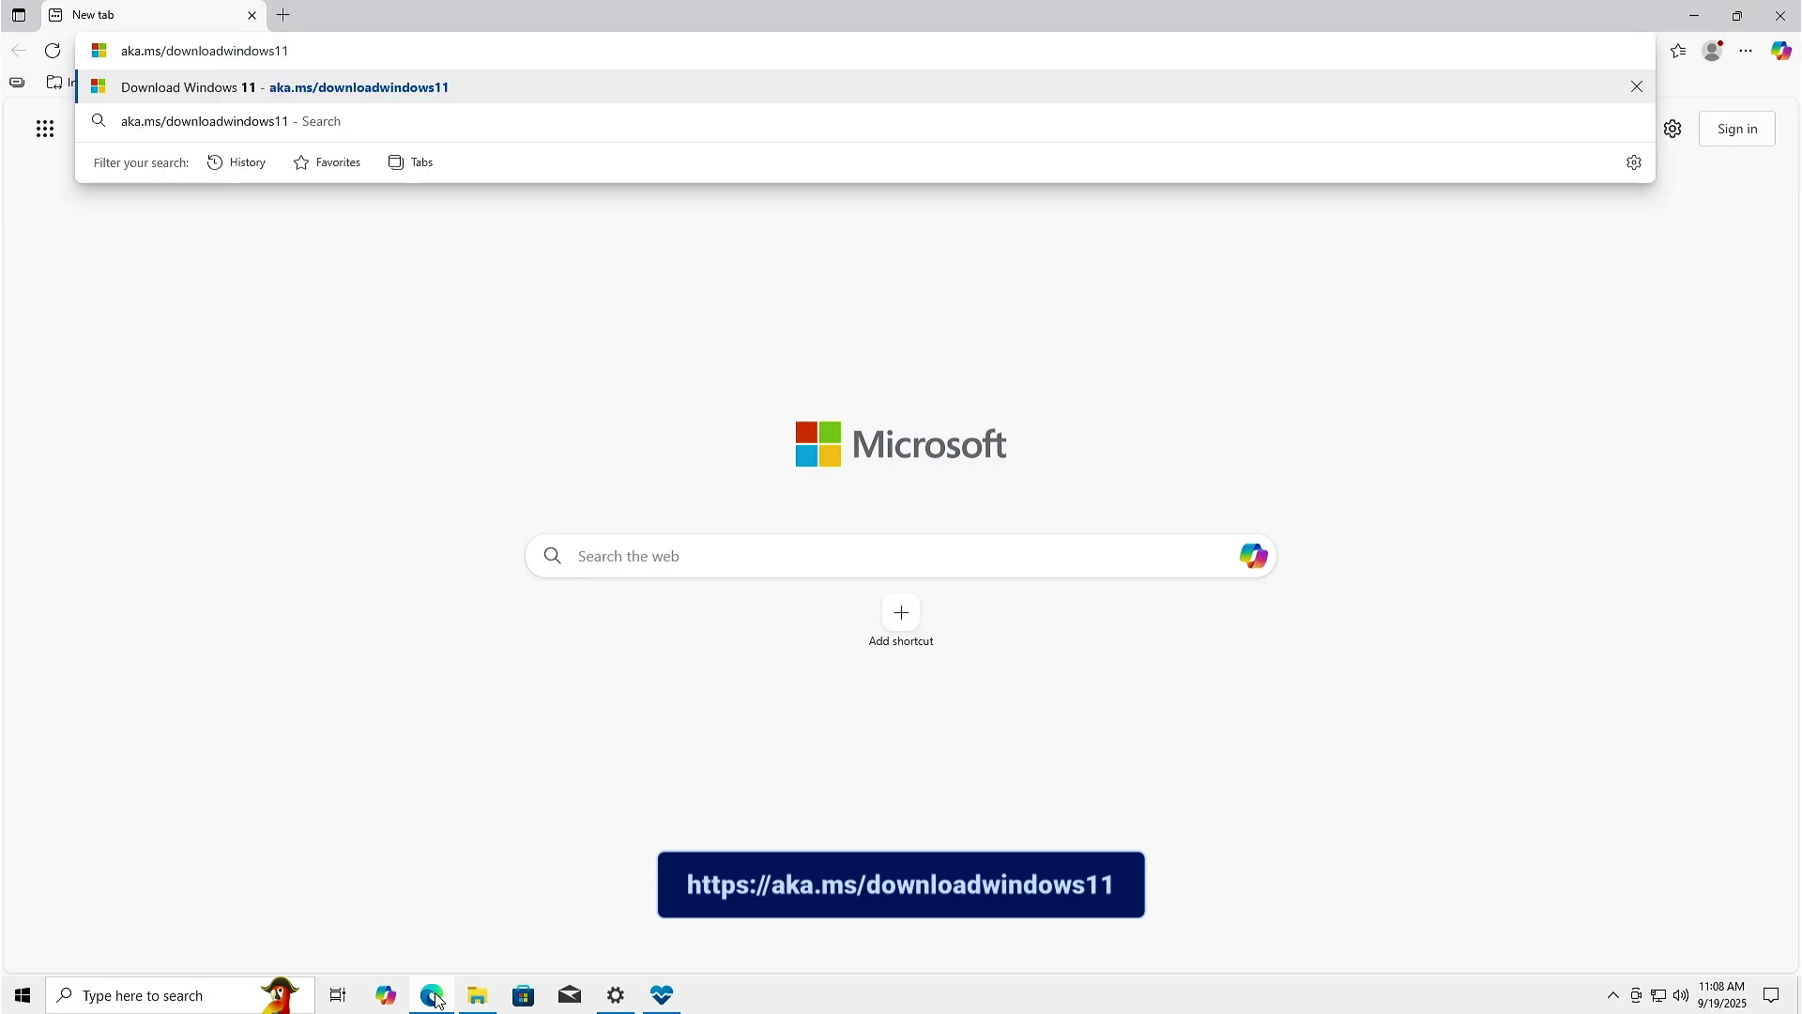
pyautogui.press('Return')
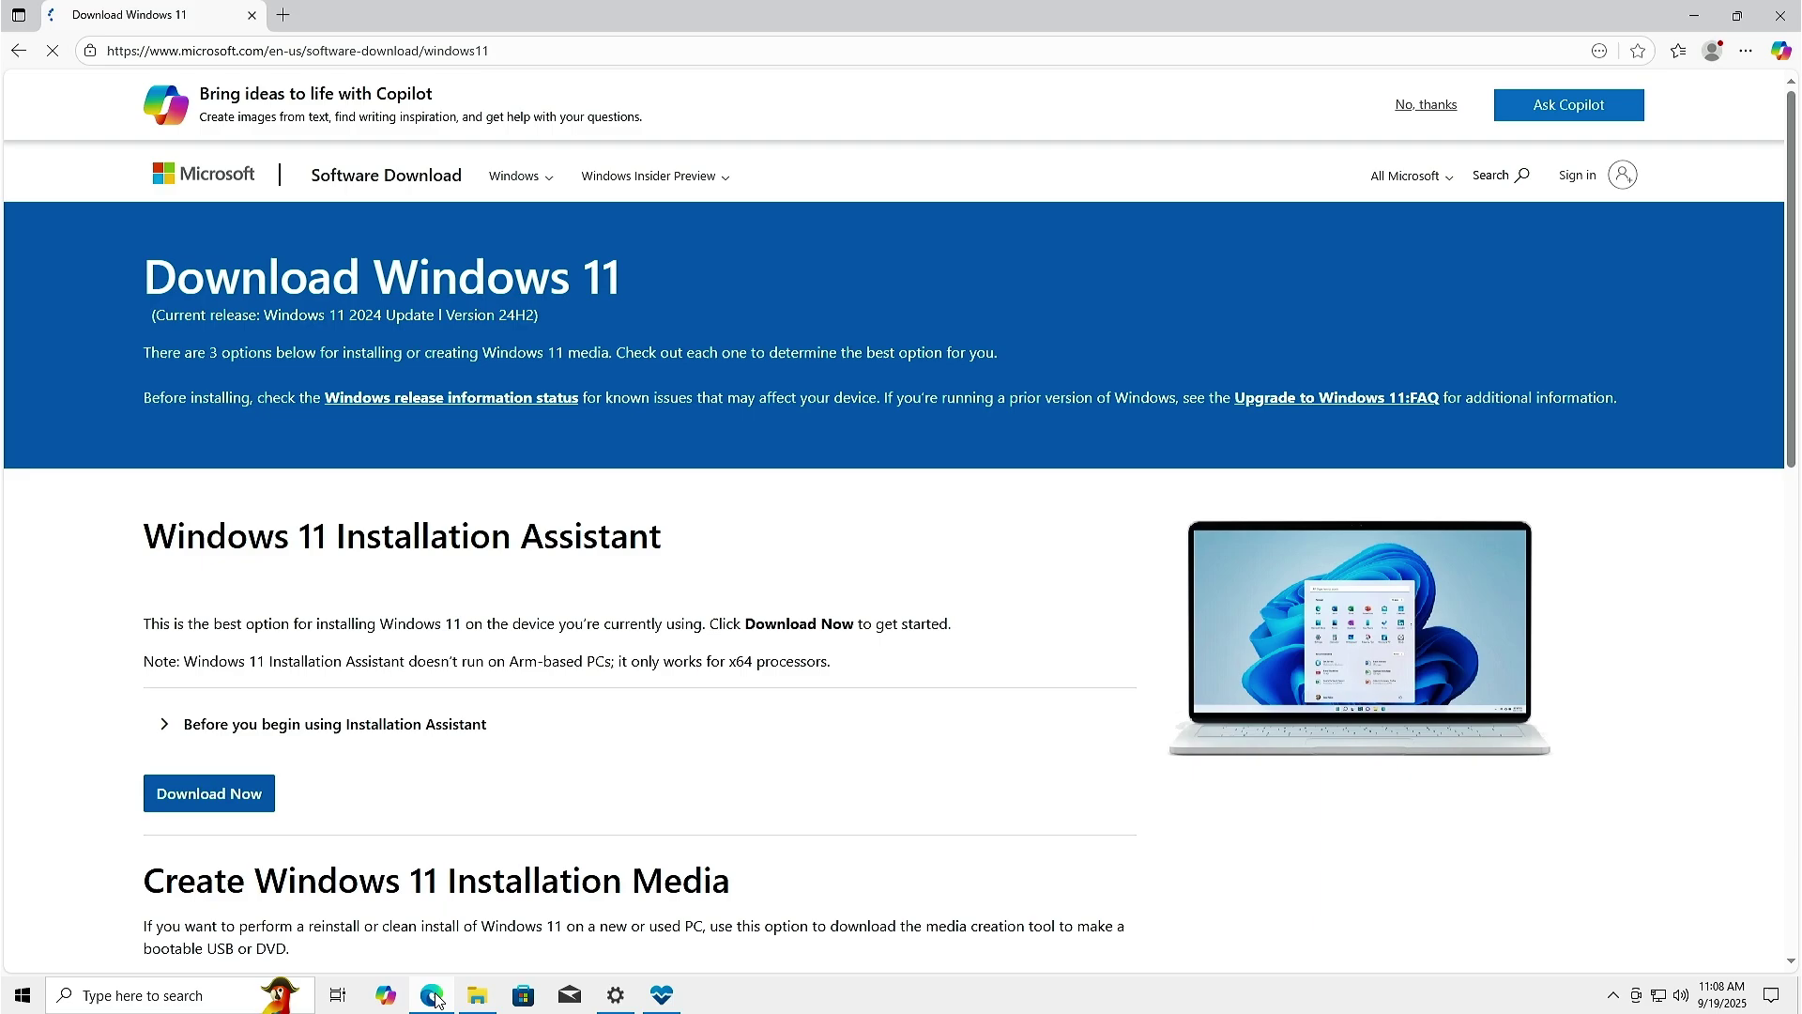
pyautogui.scroll(-7, 616, 785)
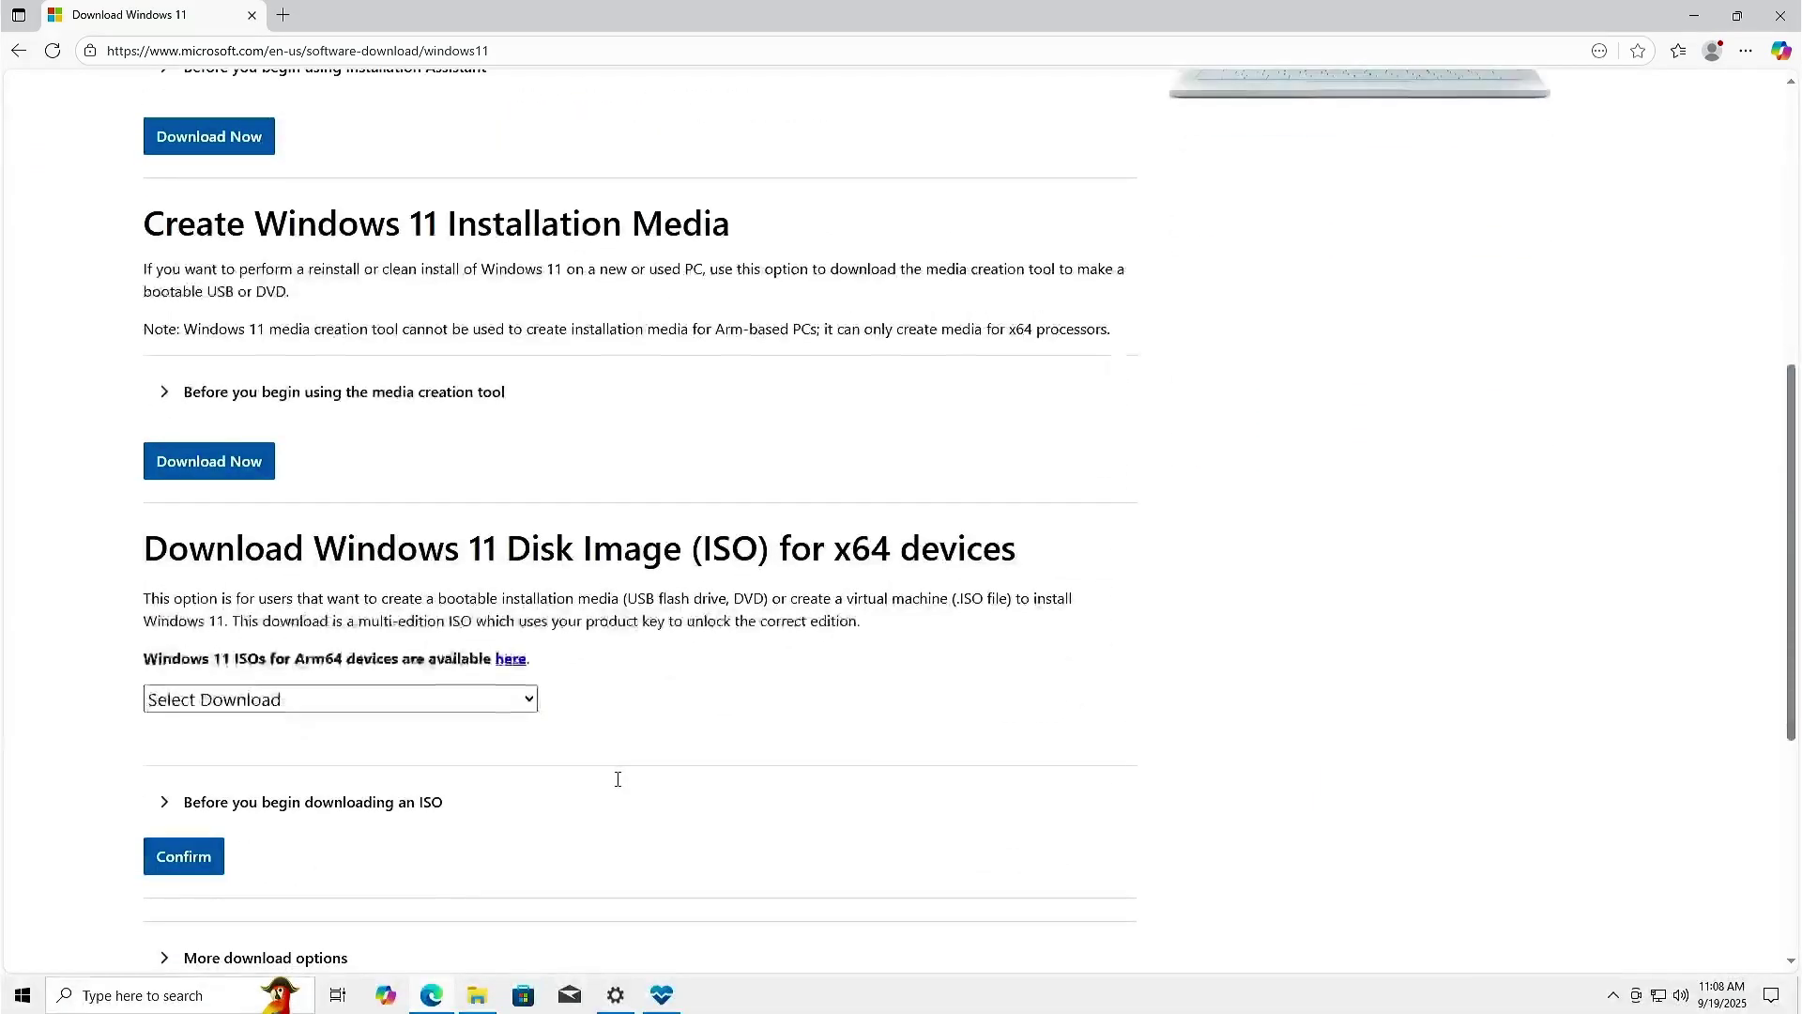
pyautogui.click(472, 706)
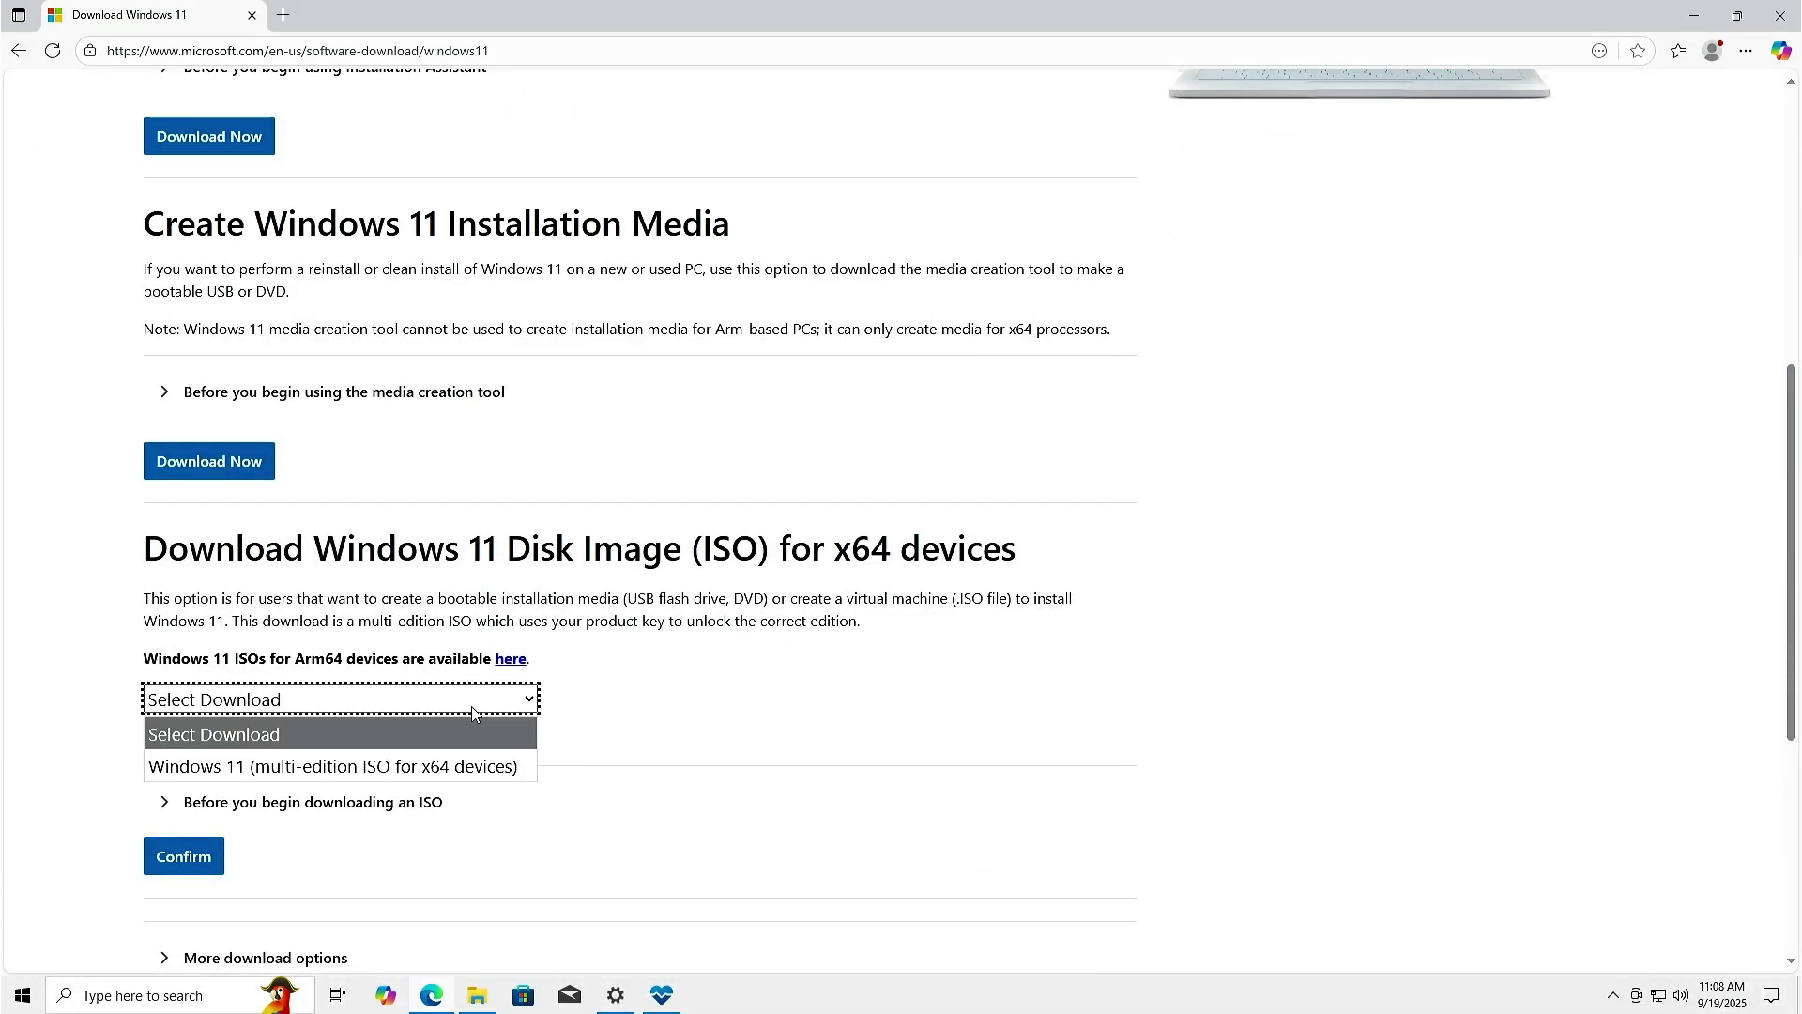
pyautogui.click(485, 768)
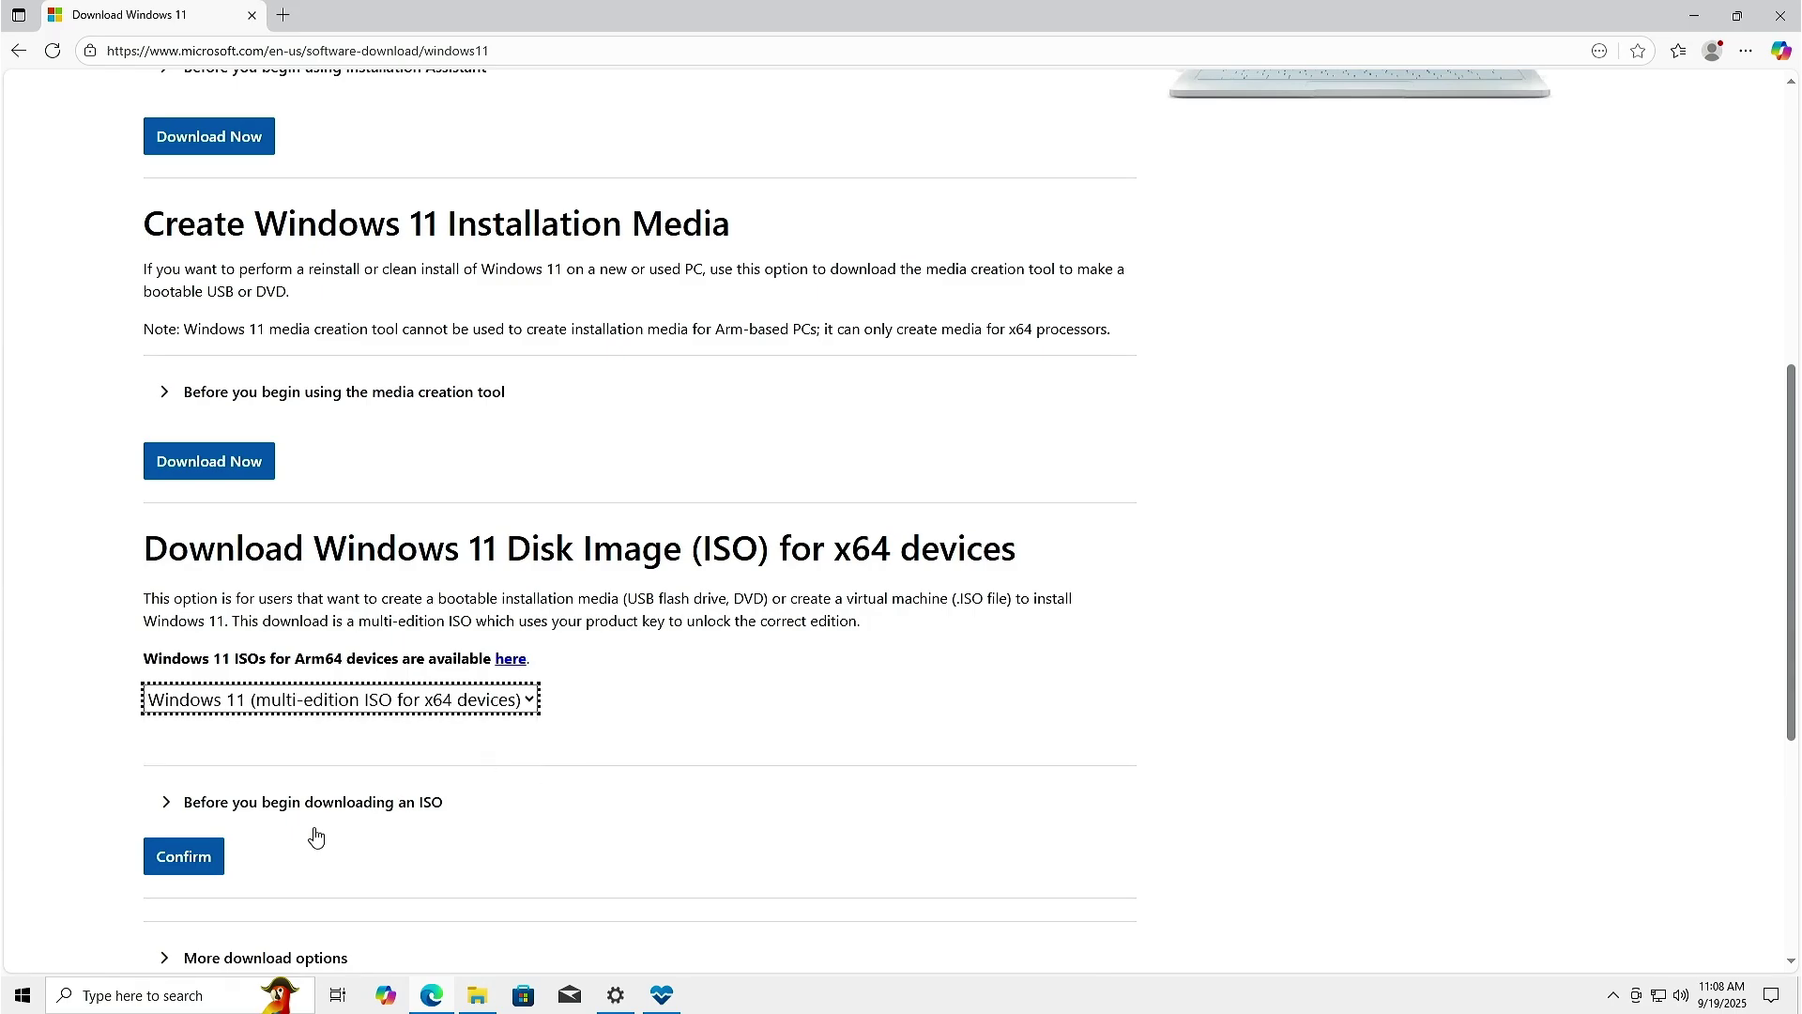
pyautogui.click(218, 857)
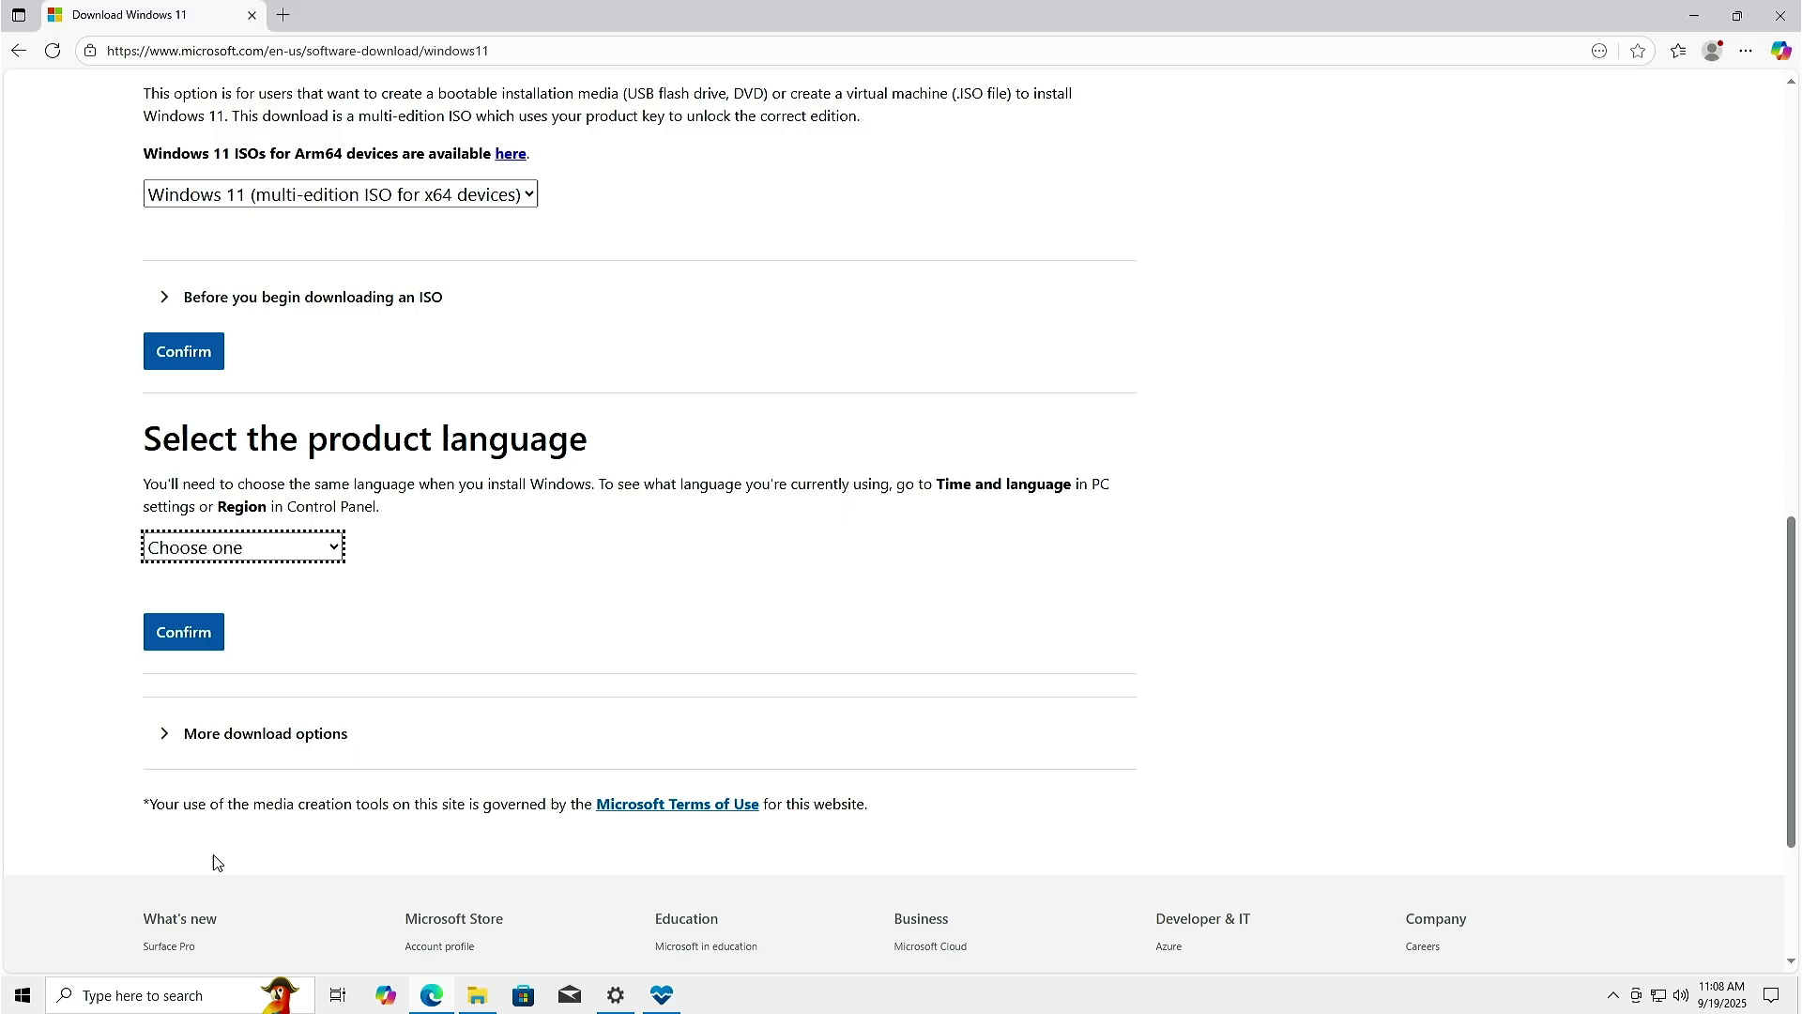
pyautogui.click(285, 564)
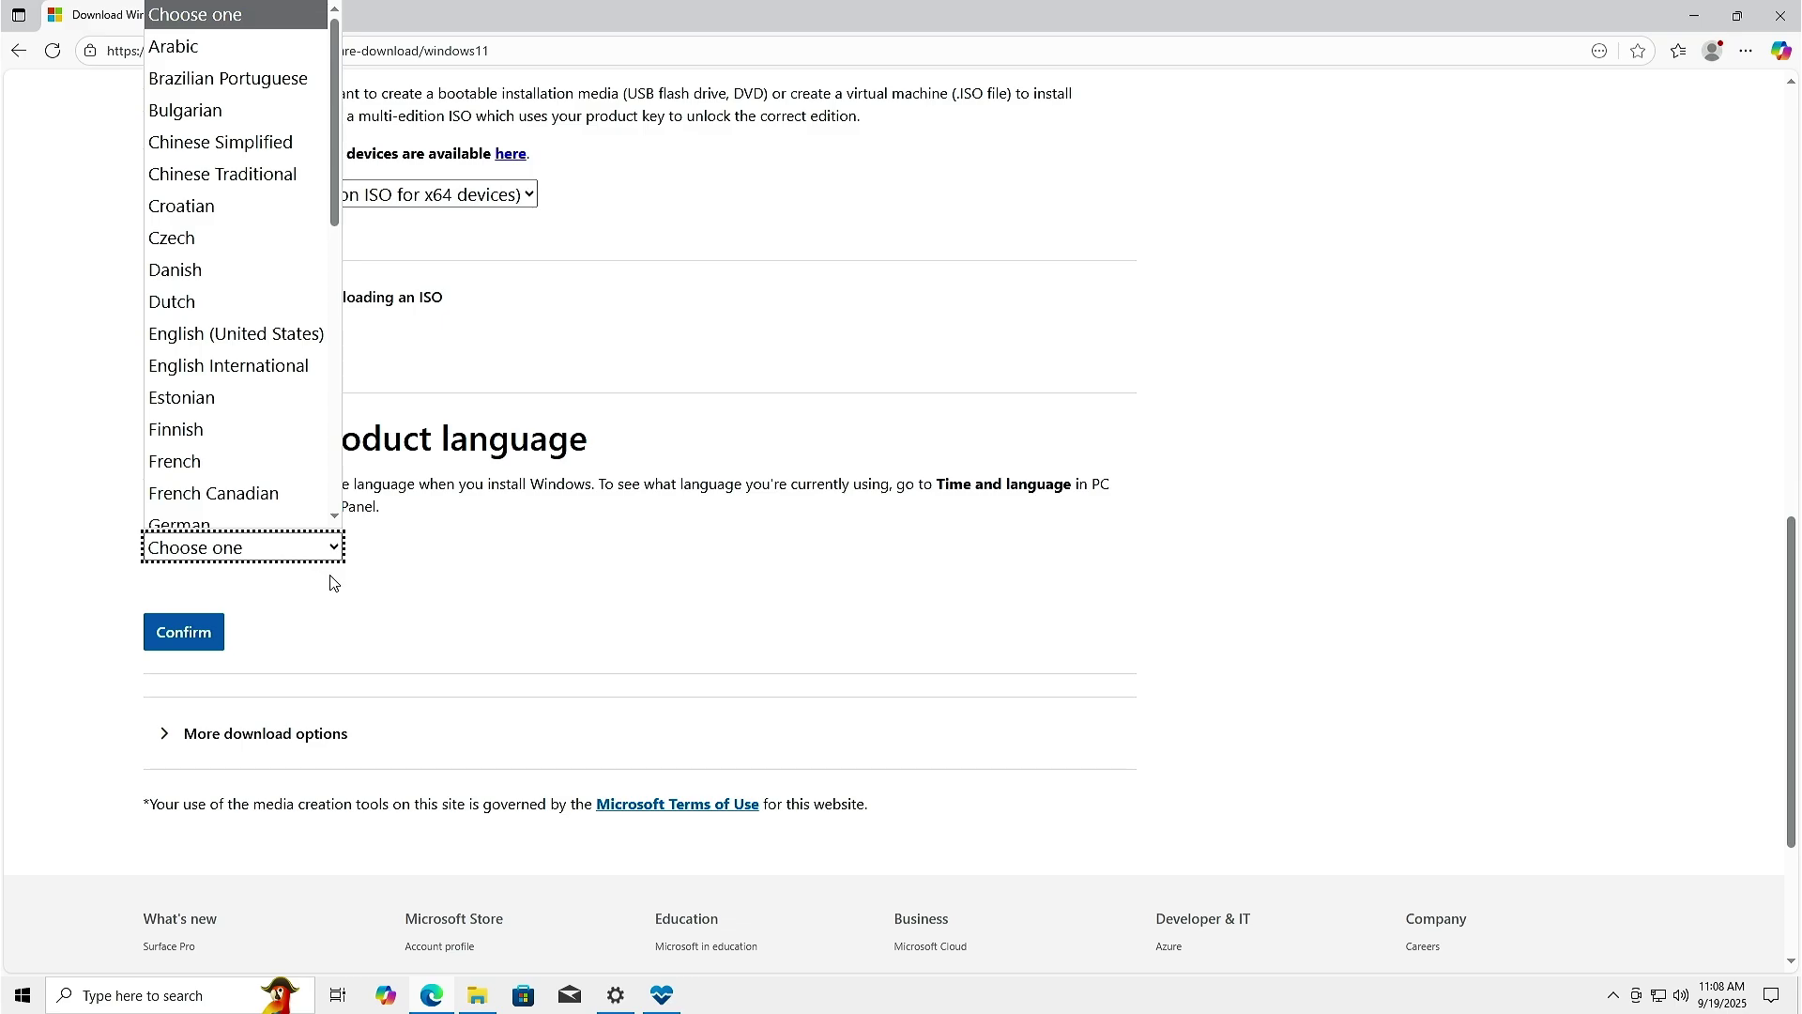
# Confirm under Time & Language > Language that Windows displays in English (United States), then minimize Settings.
pyautogui.click(612, 997)
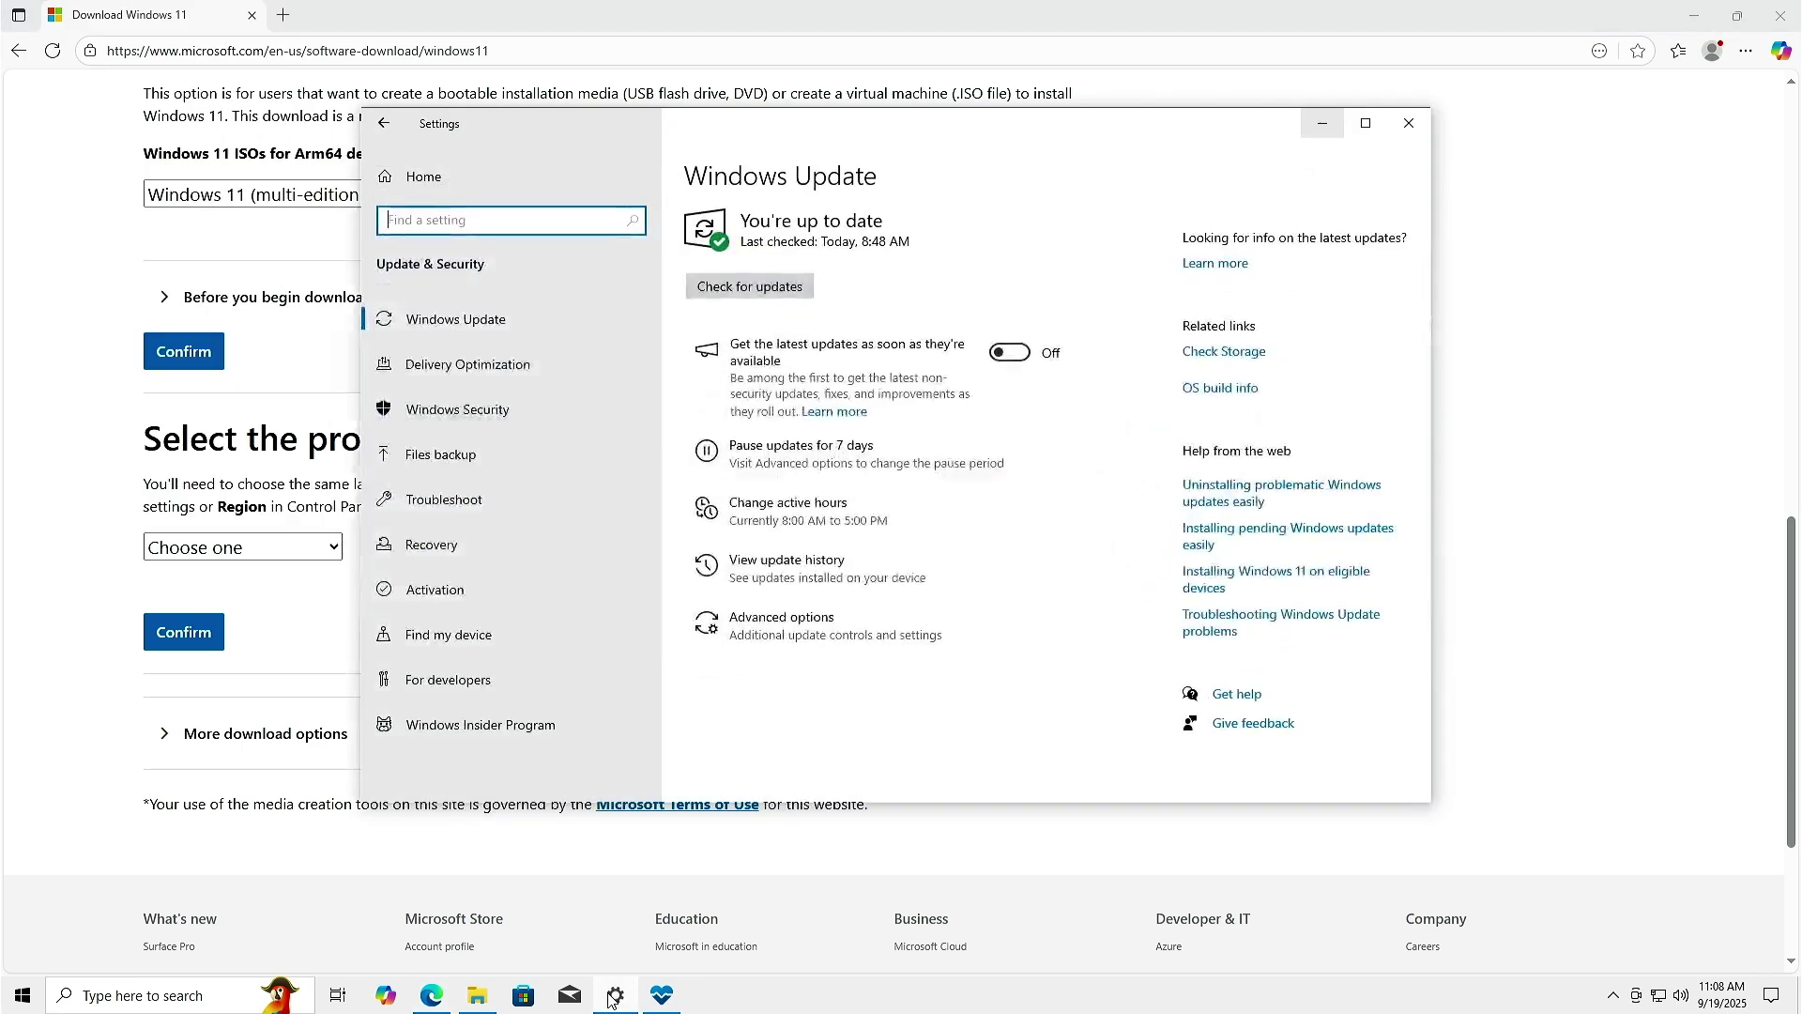
pyautogui.click(447, 178)
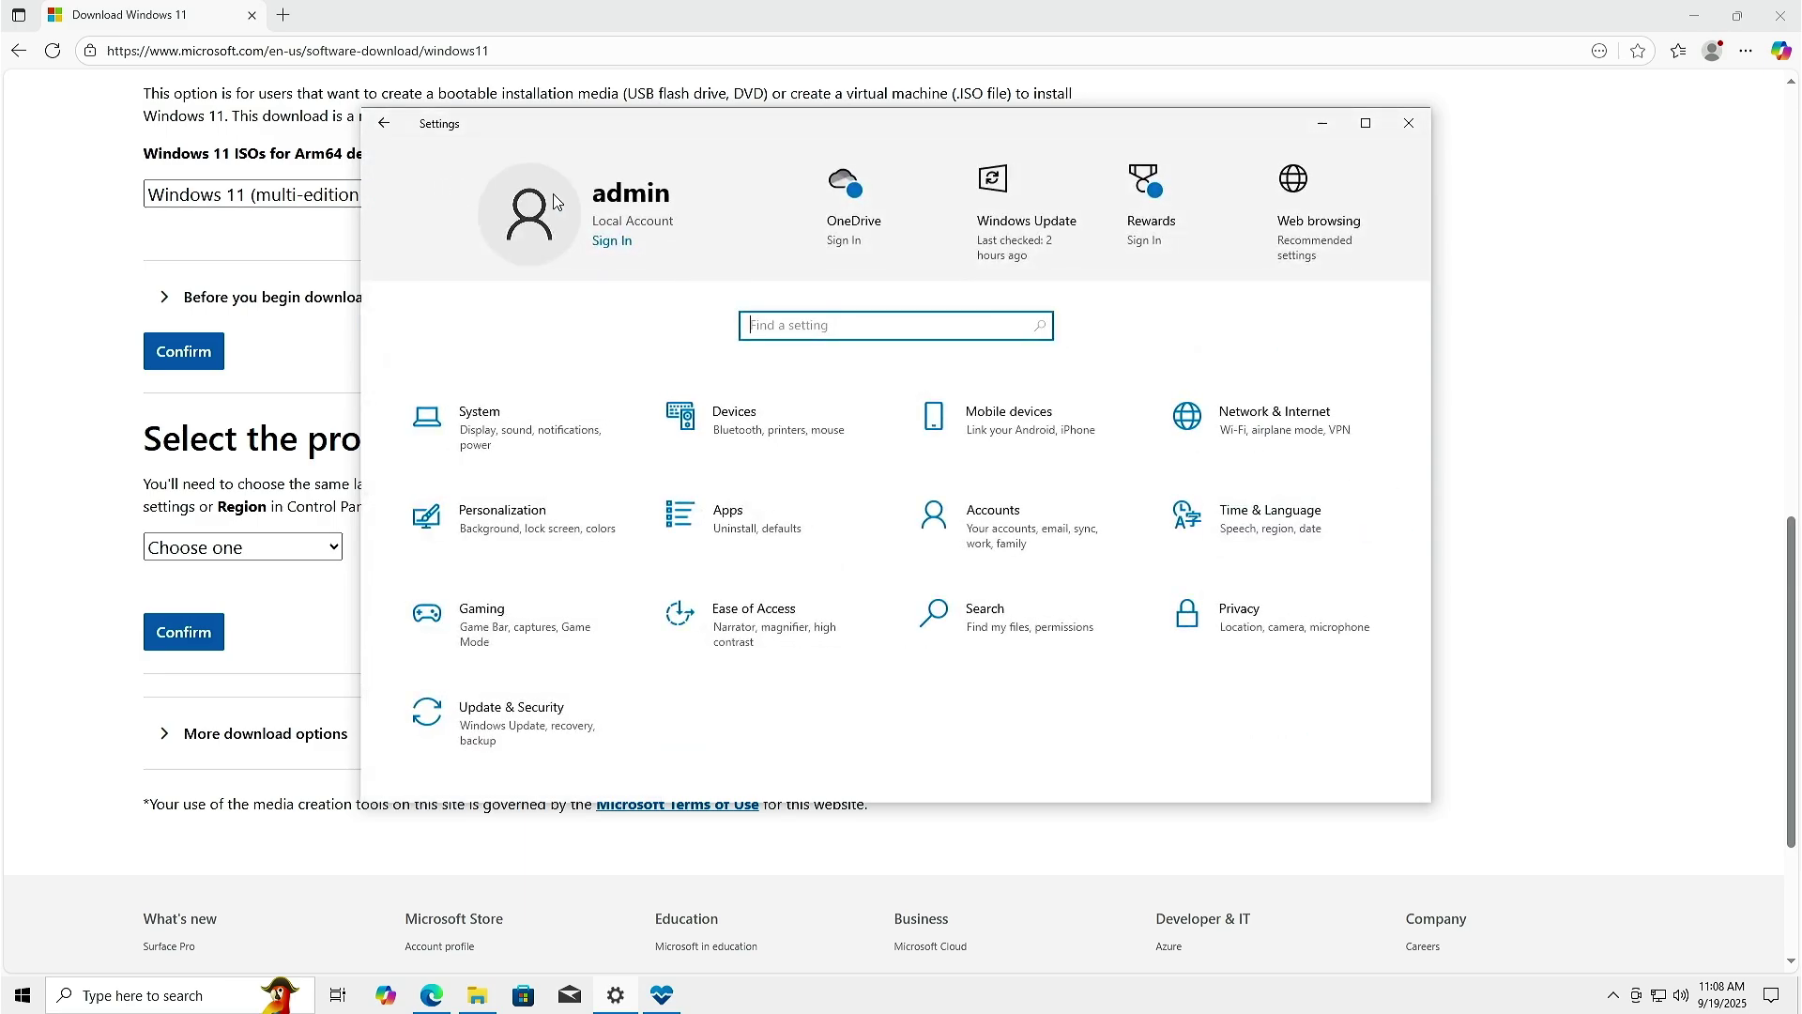
pyautogui.click(1284, 521)
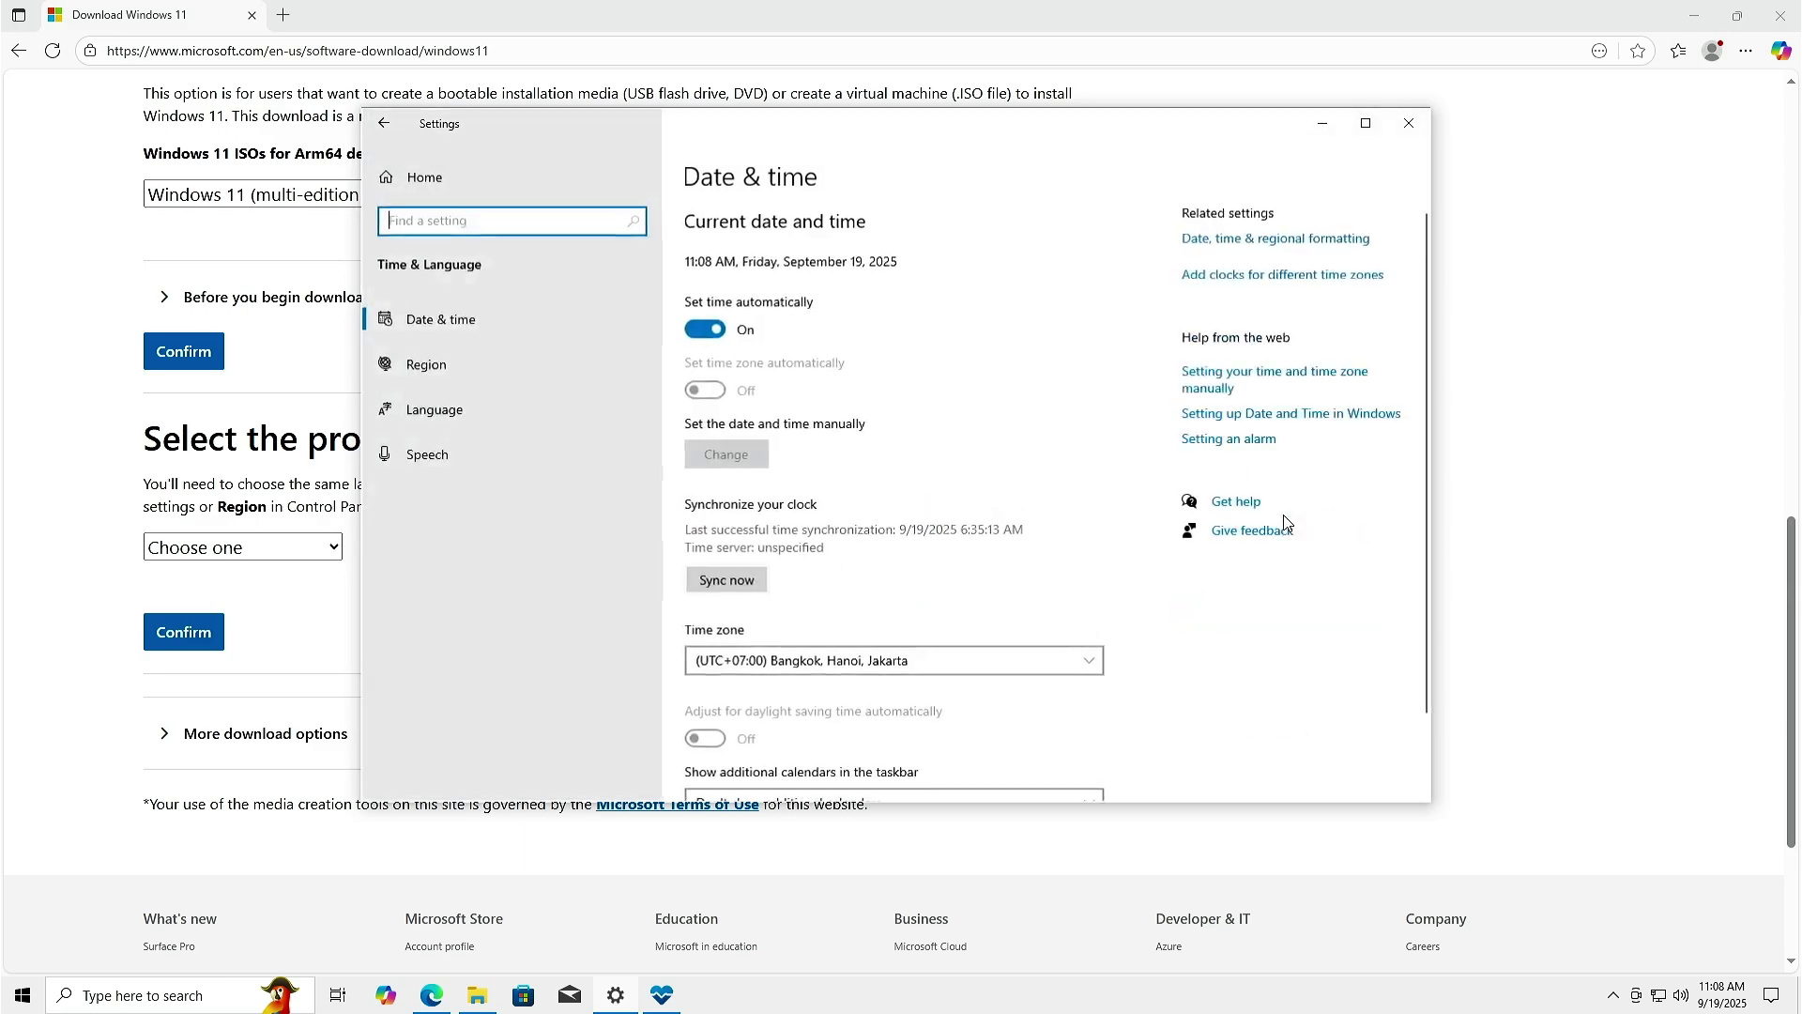
pyautogui.click(564, 409)
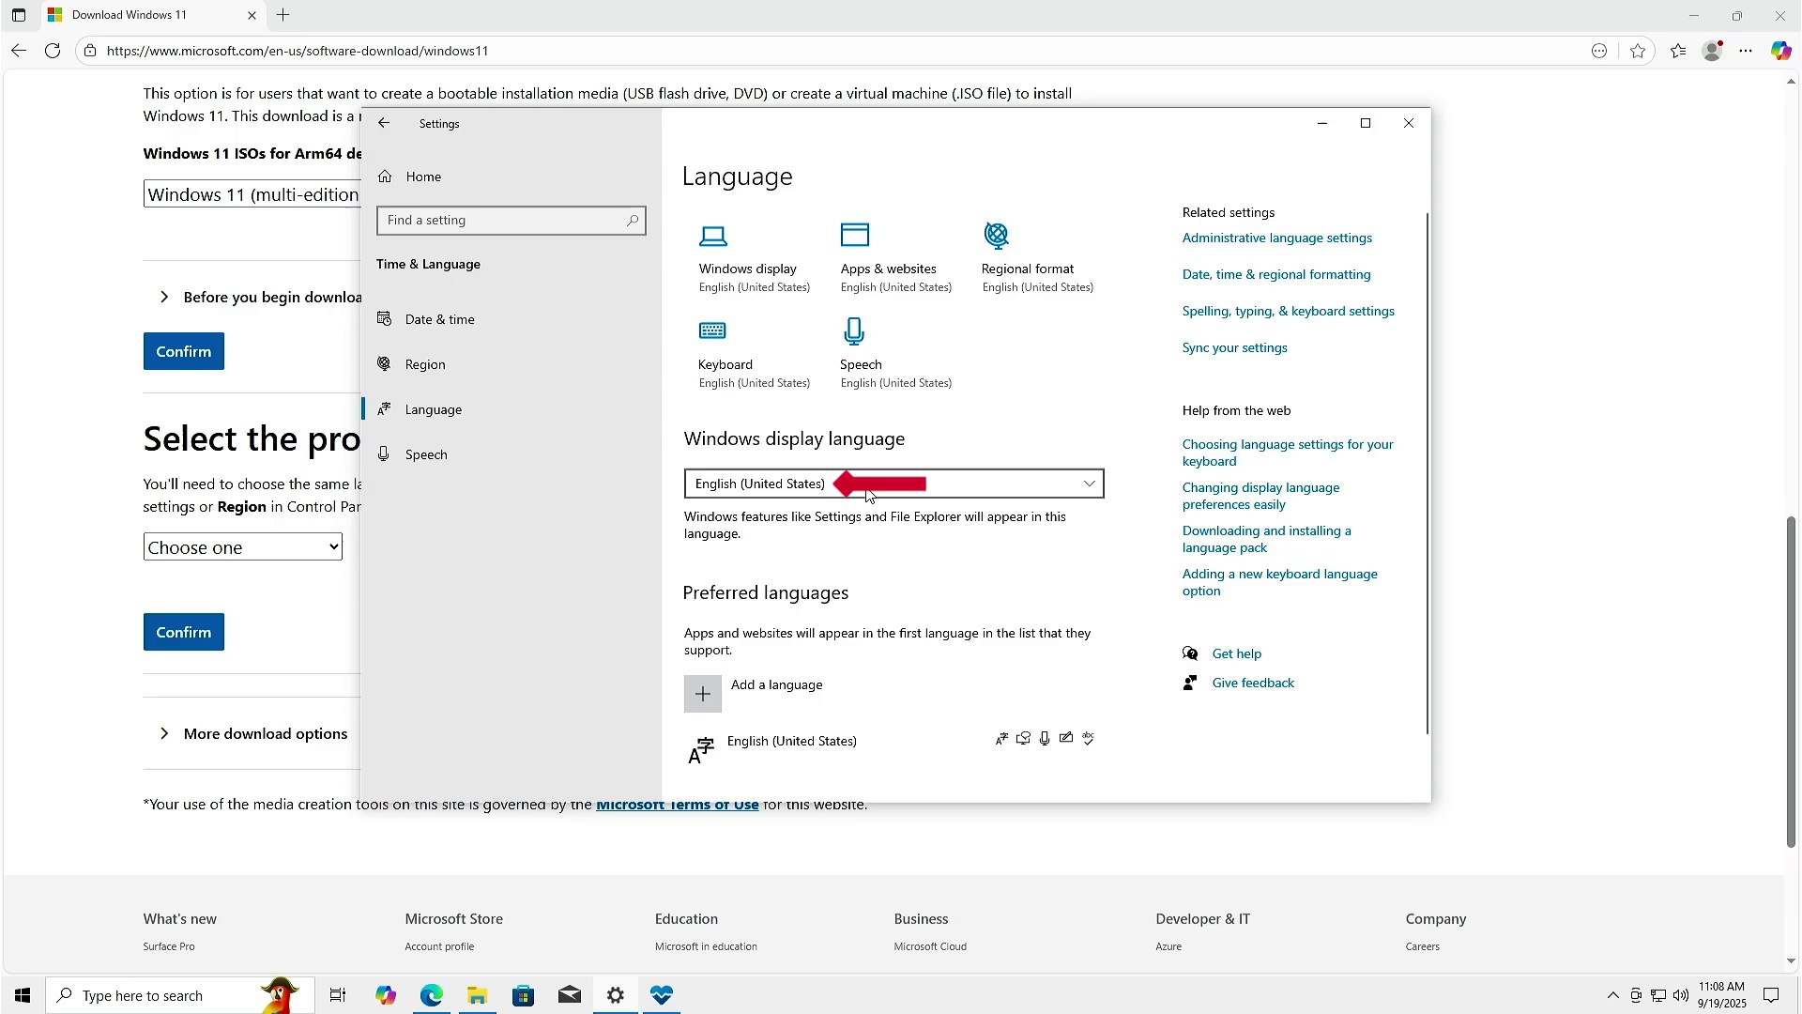
pyautogui.click(1322, 125)
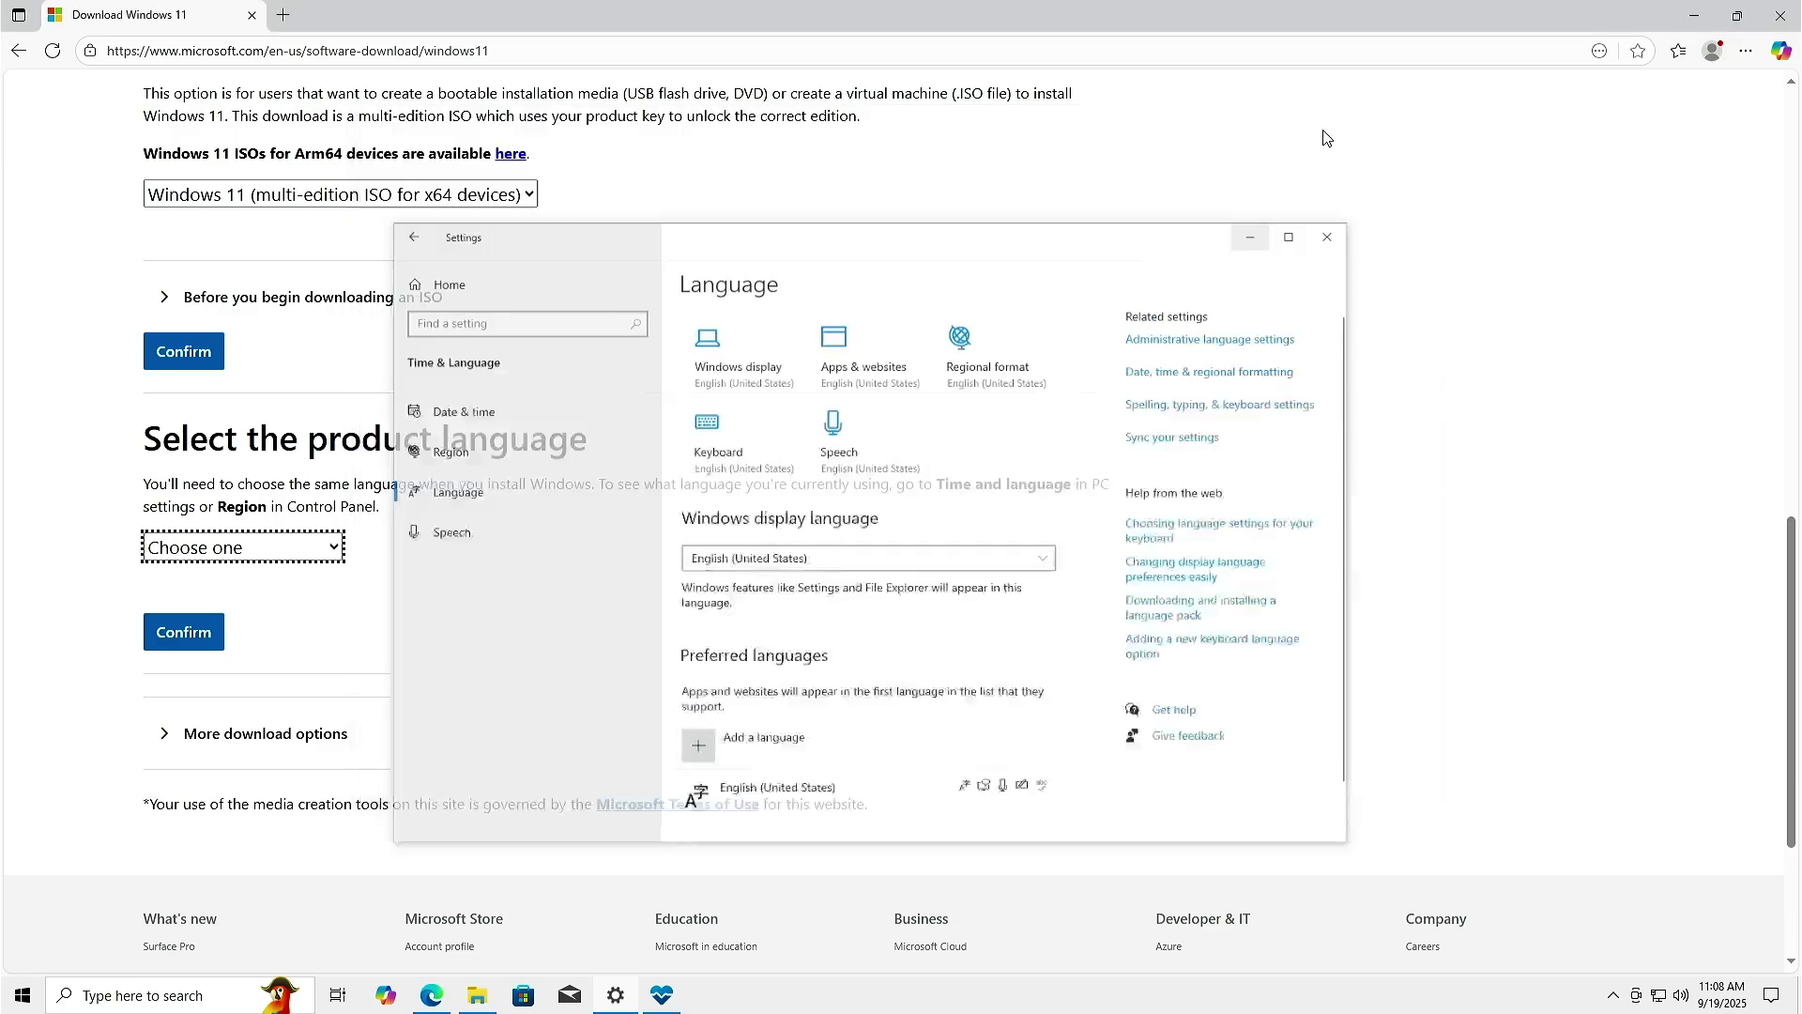
# Confirm English (United States) as the product language and download the 64-bit Windows 11 ISO.
pyautogui.click(320, 550)
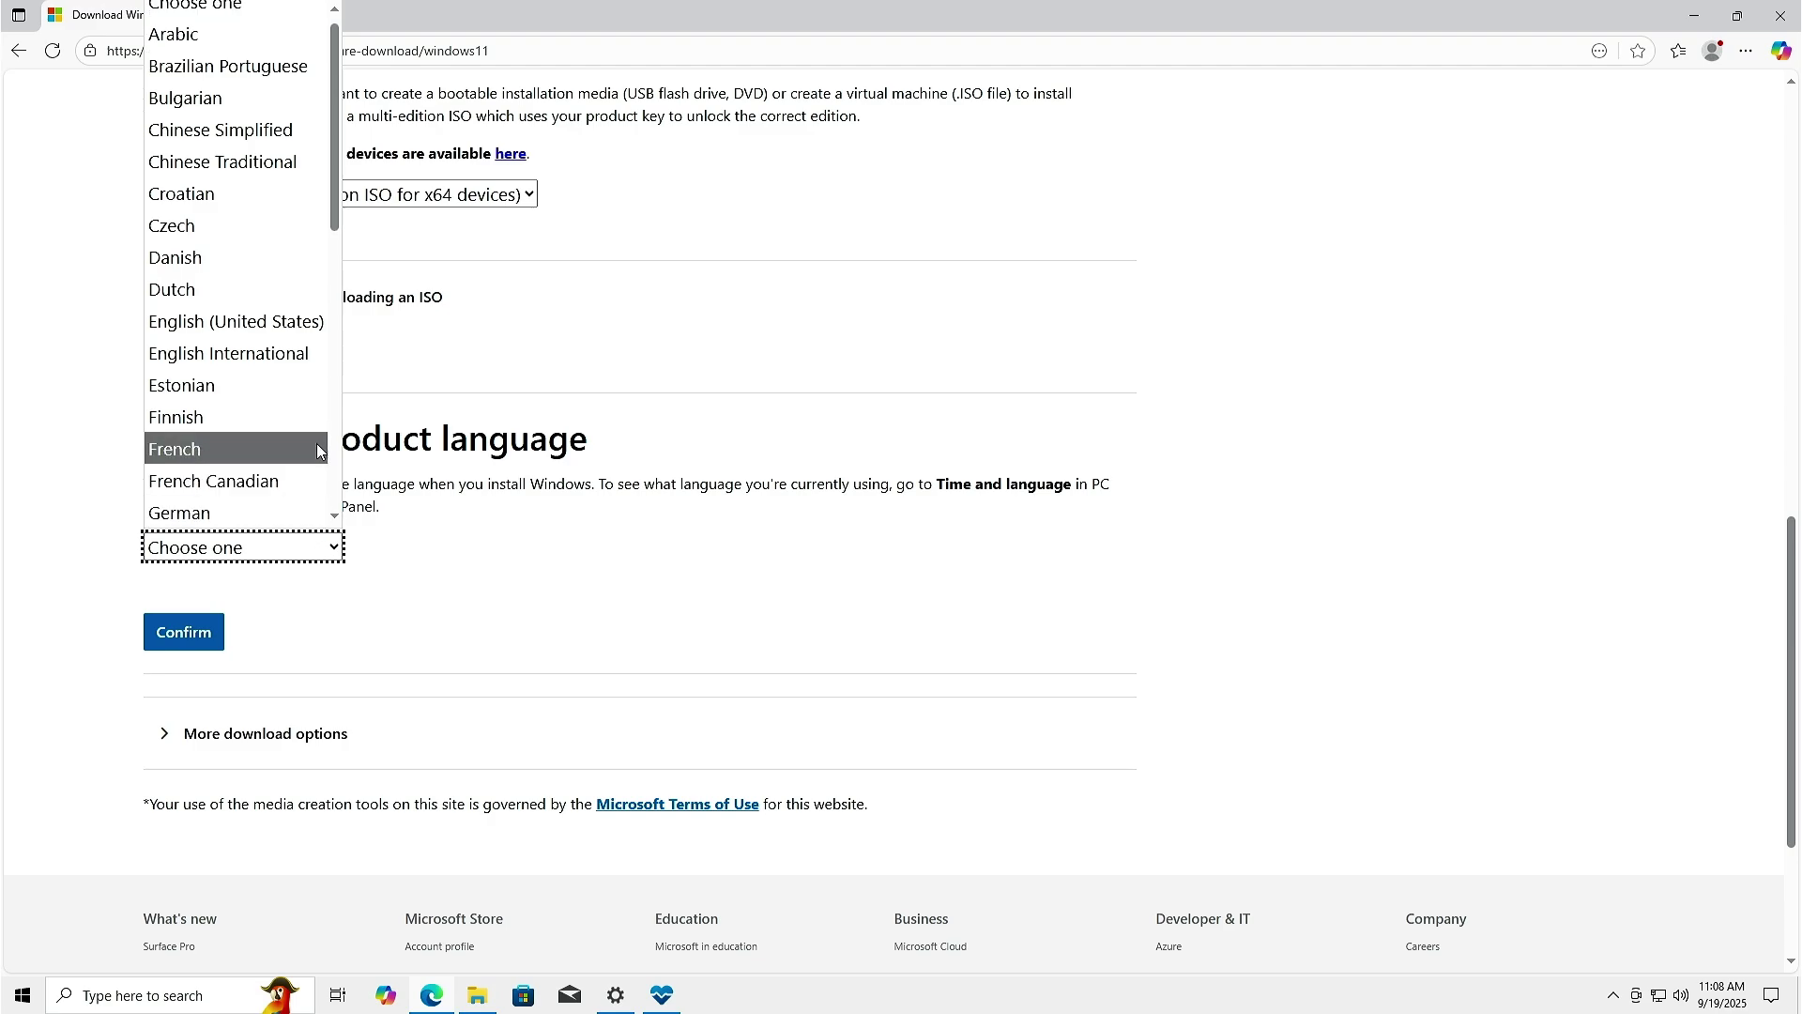
pyautogui.click(314, 323)
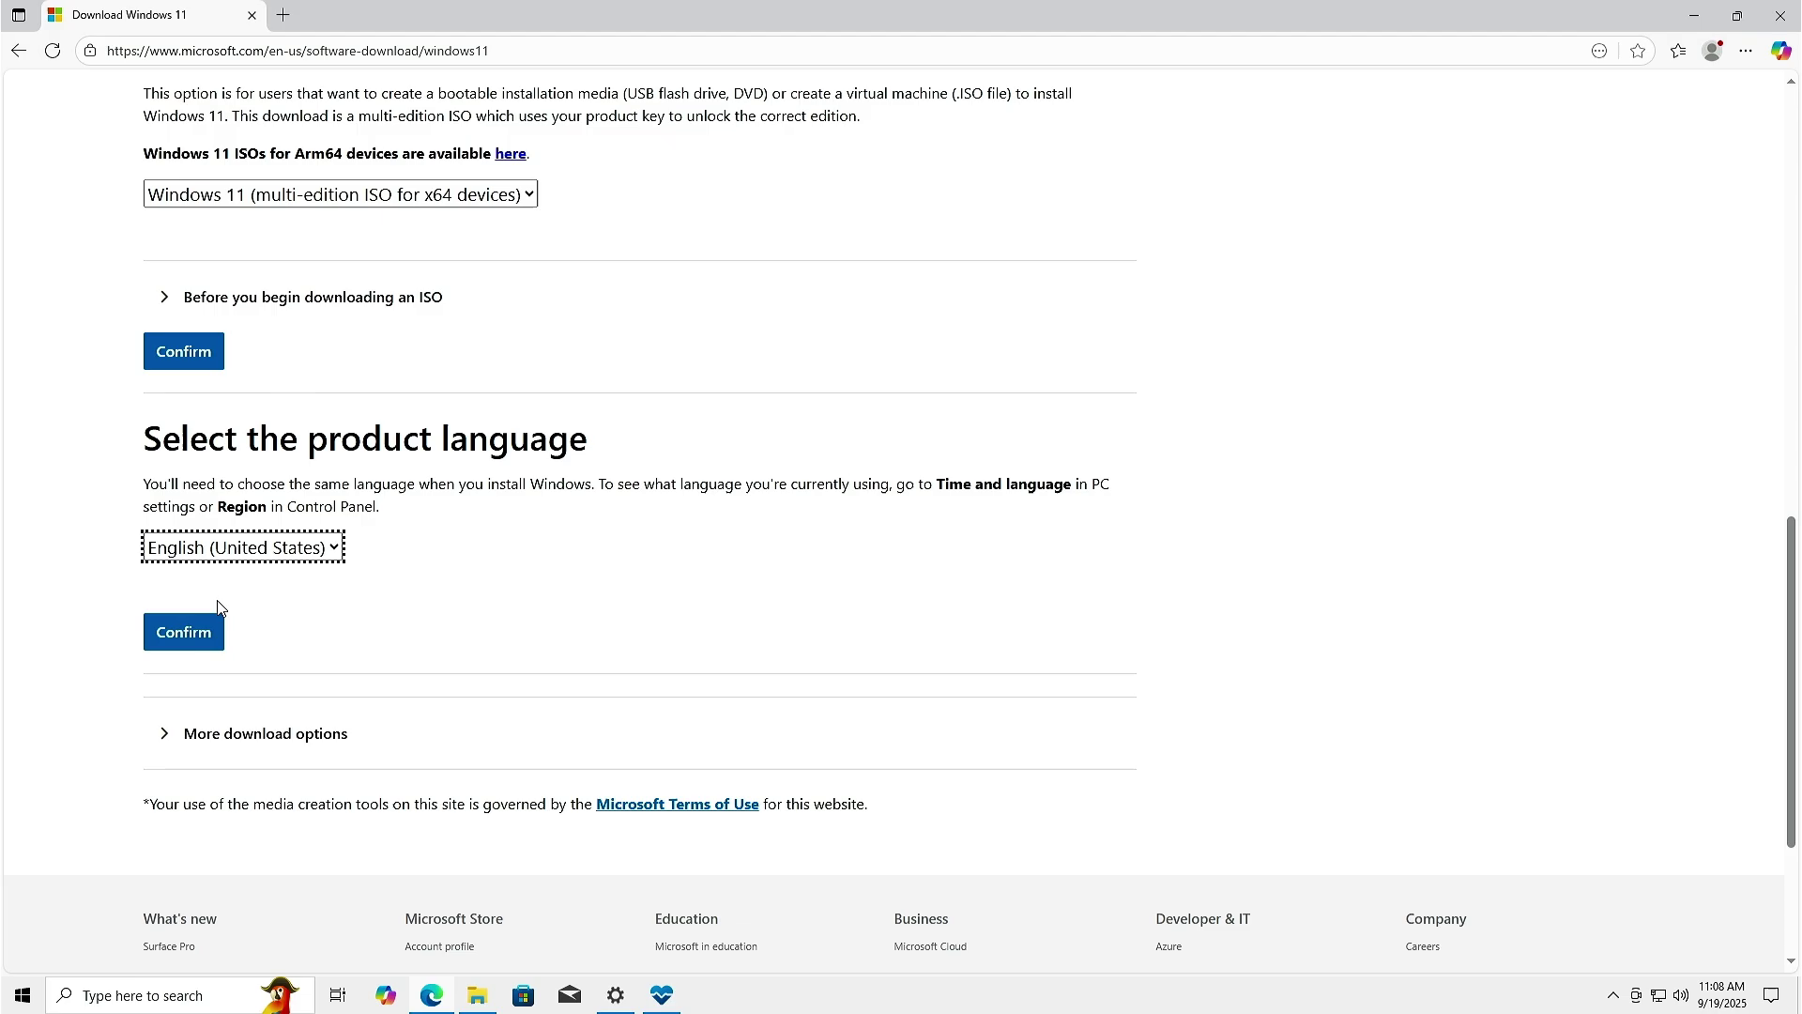
pyautogui.click(207, 632)
pyautogui.scroll(-3, 206, 623)
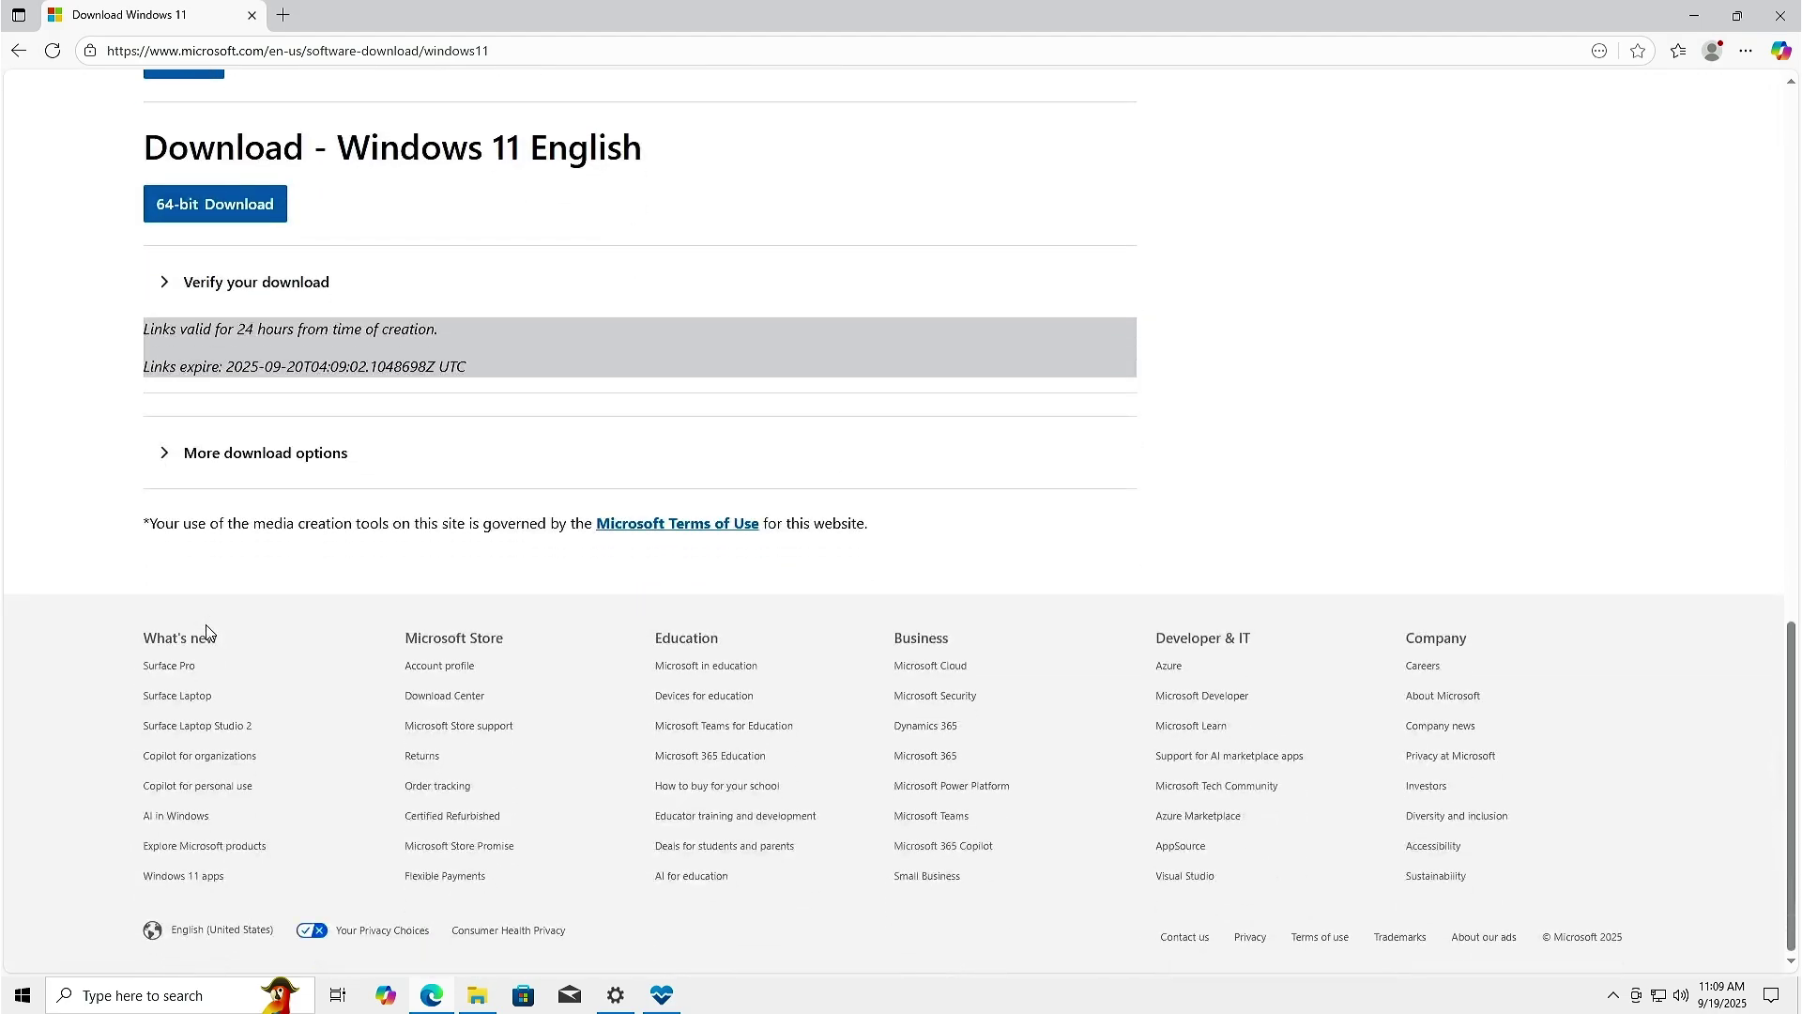
pyautogui.click(247, 218)
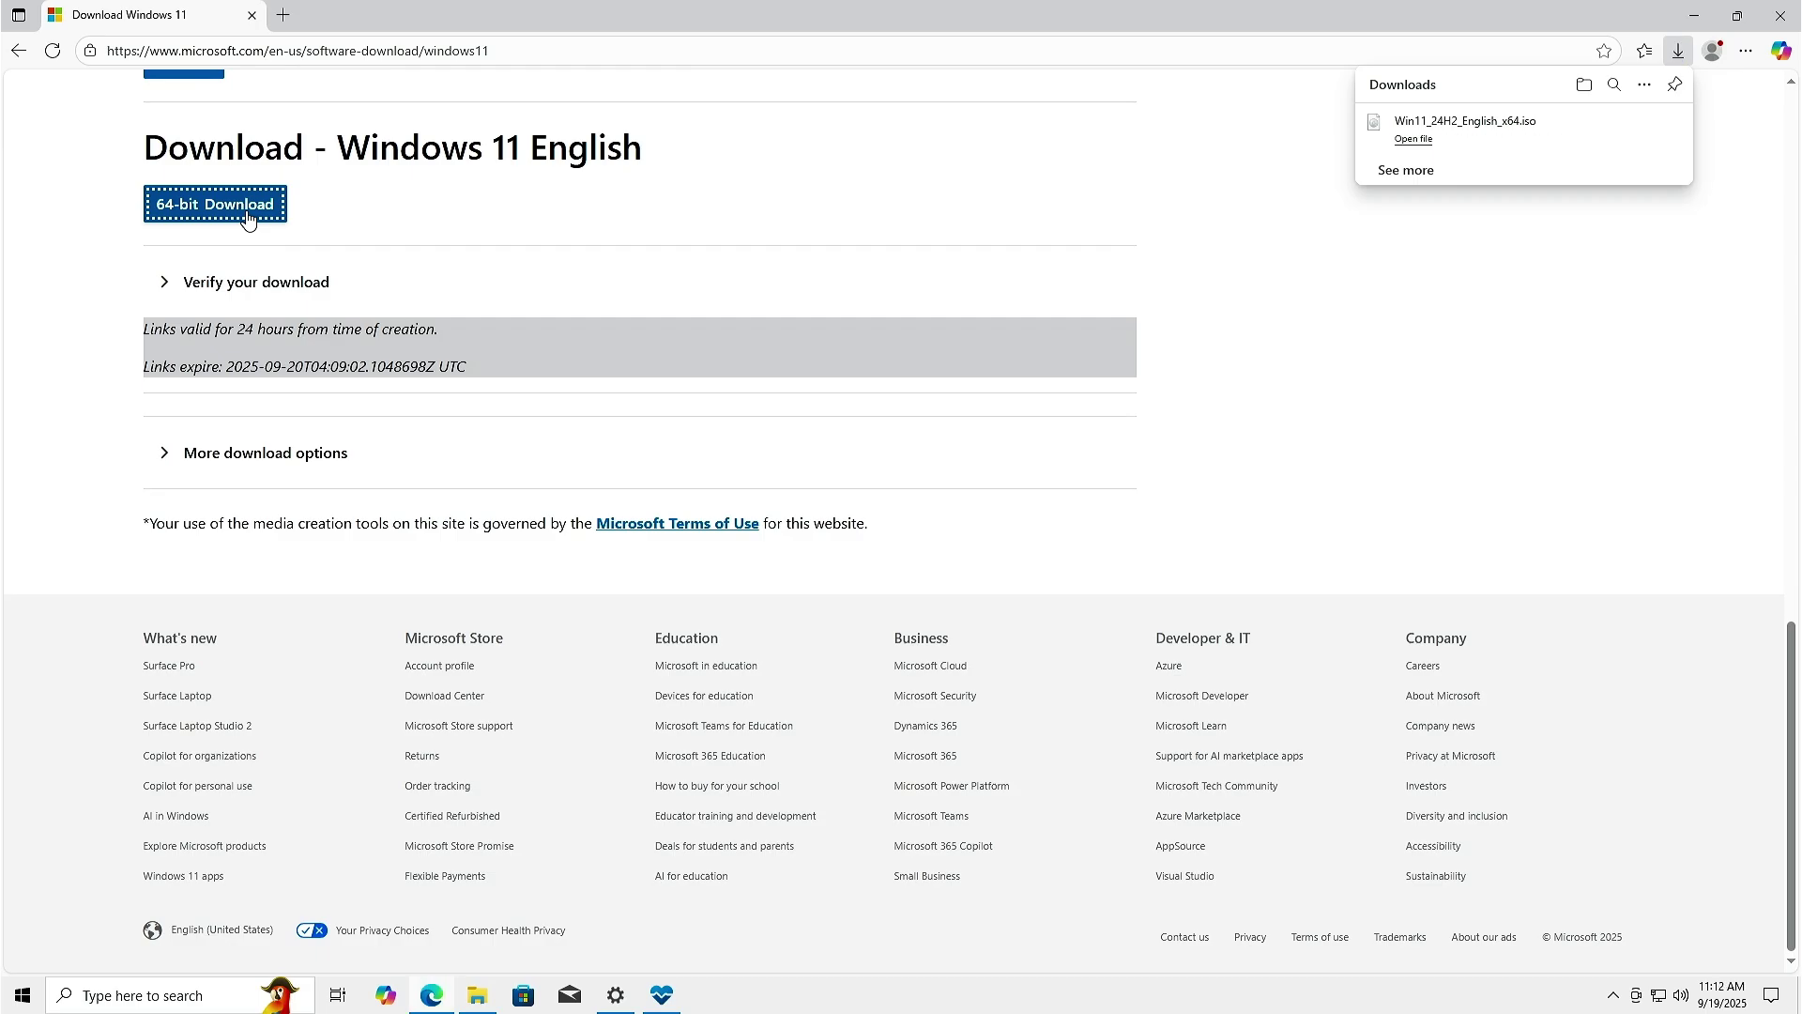
# Mount the downloaded Windows 11 ISO from the Downloads folder as a virtual drive.
pyautogui.click(1582, 84)
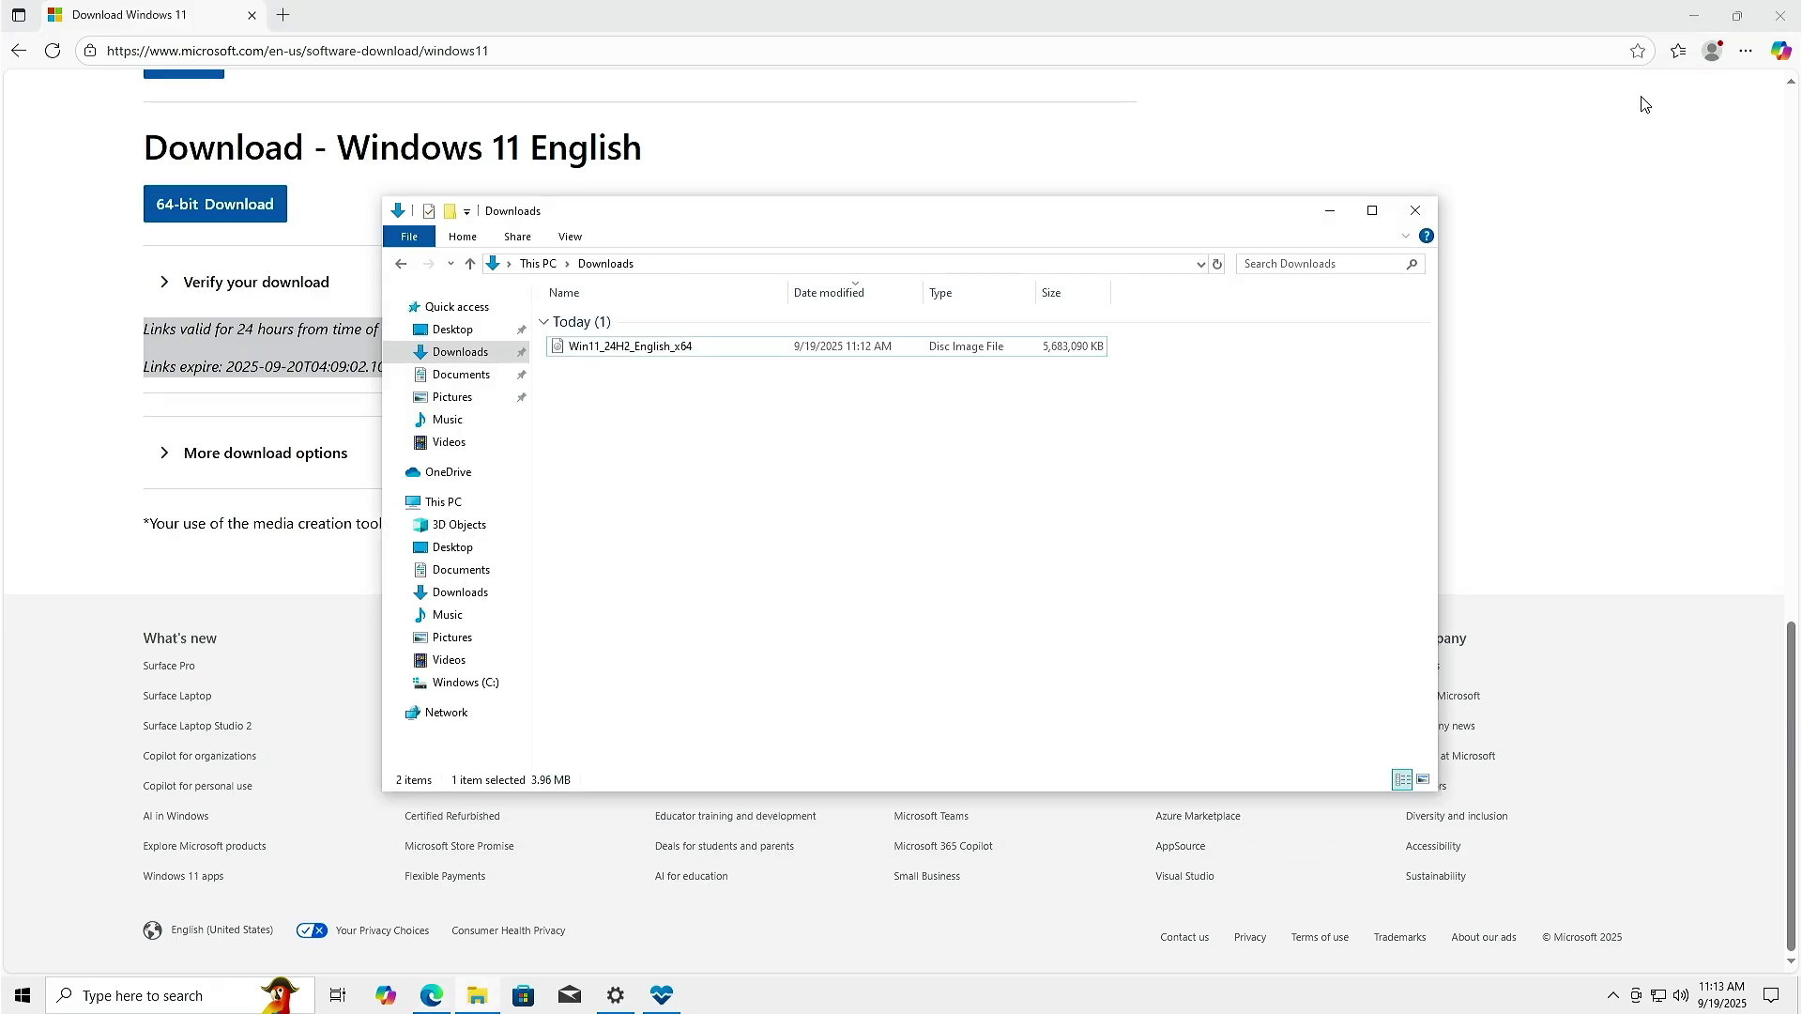
pyautogui.click(1691, 20)
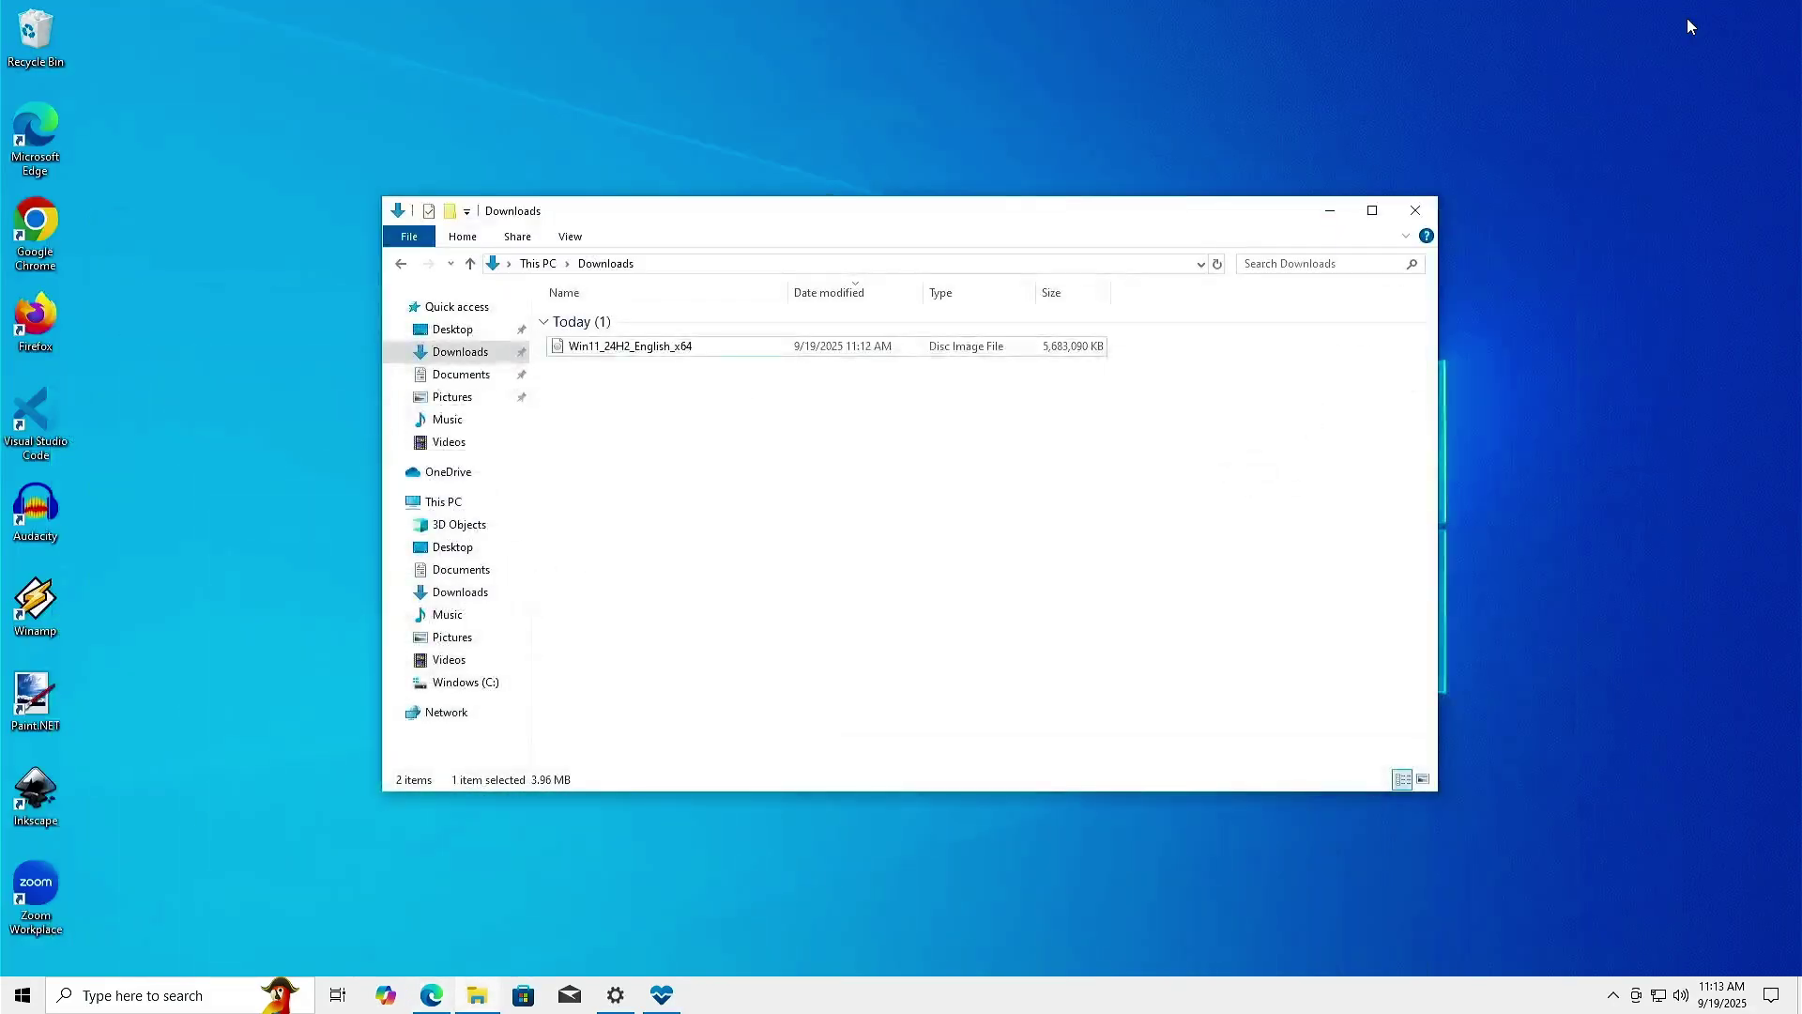
pyautogui.click(734, 351)
pyautogui.rightClick(734, 351)
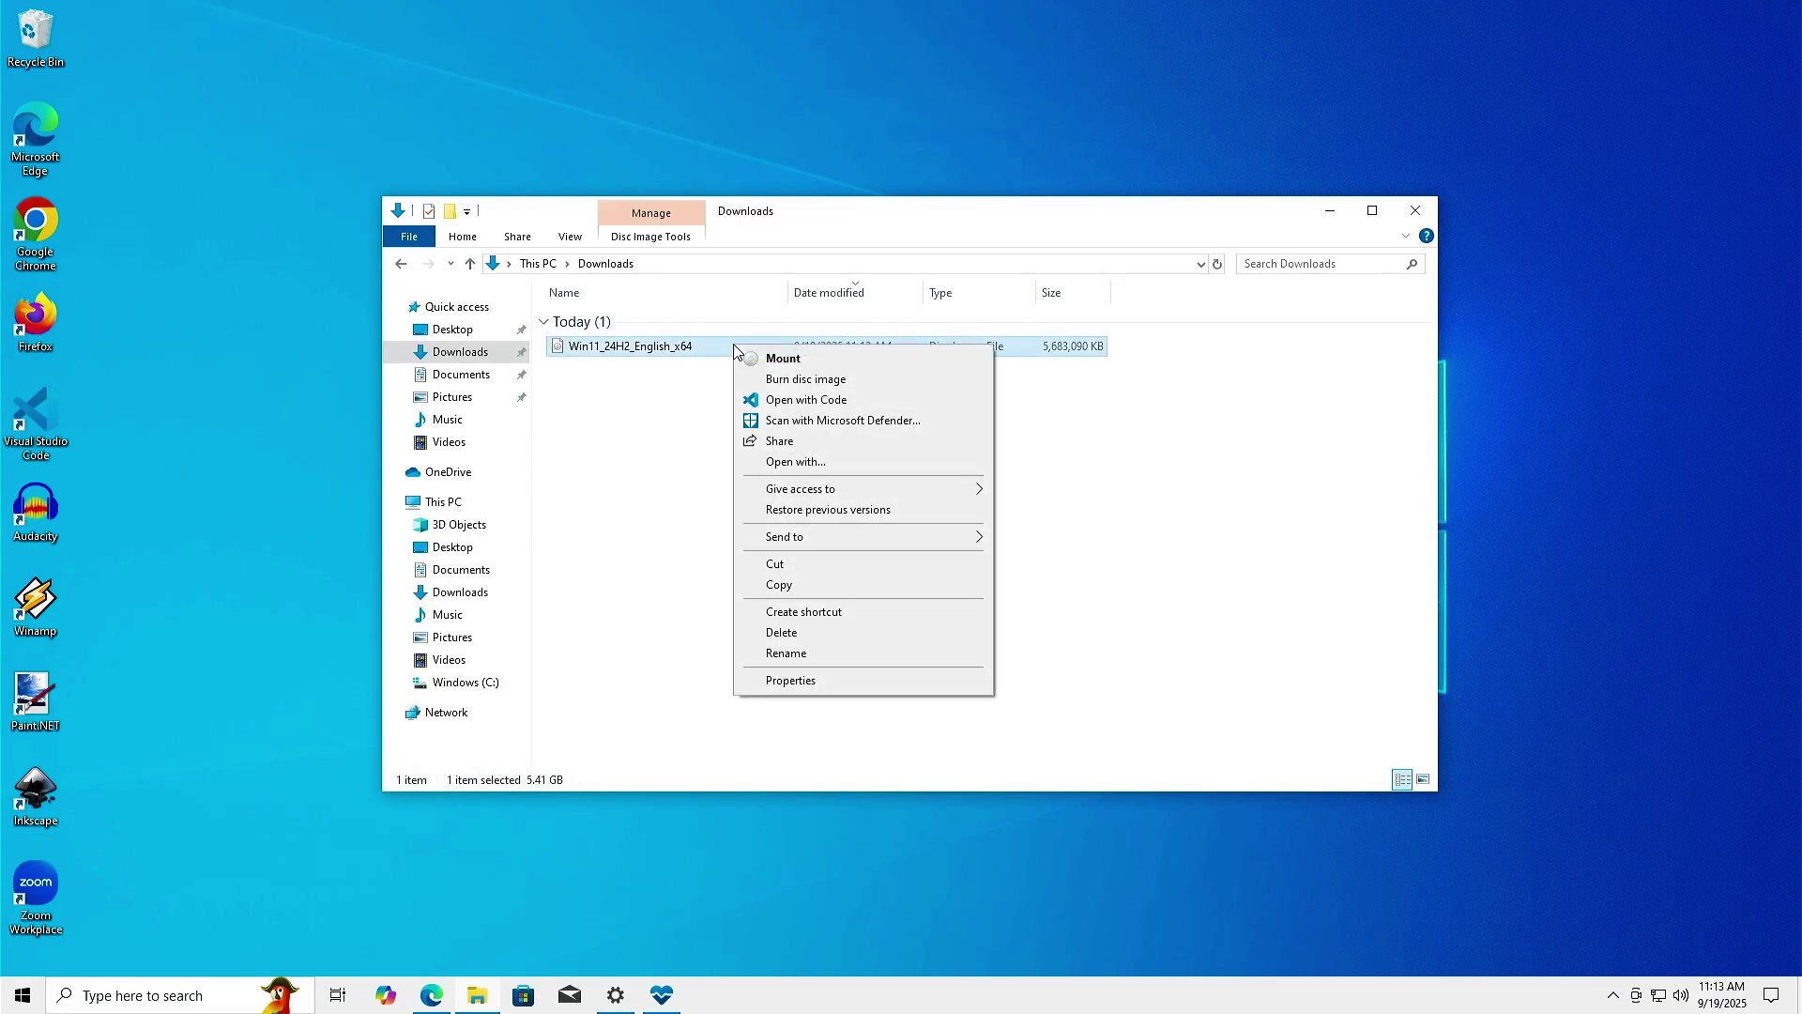
pyautogui.click(823, 360)
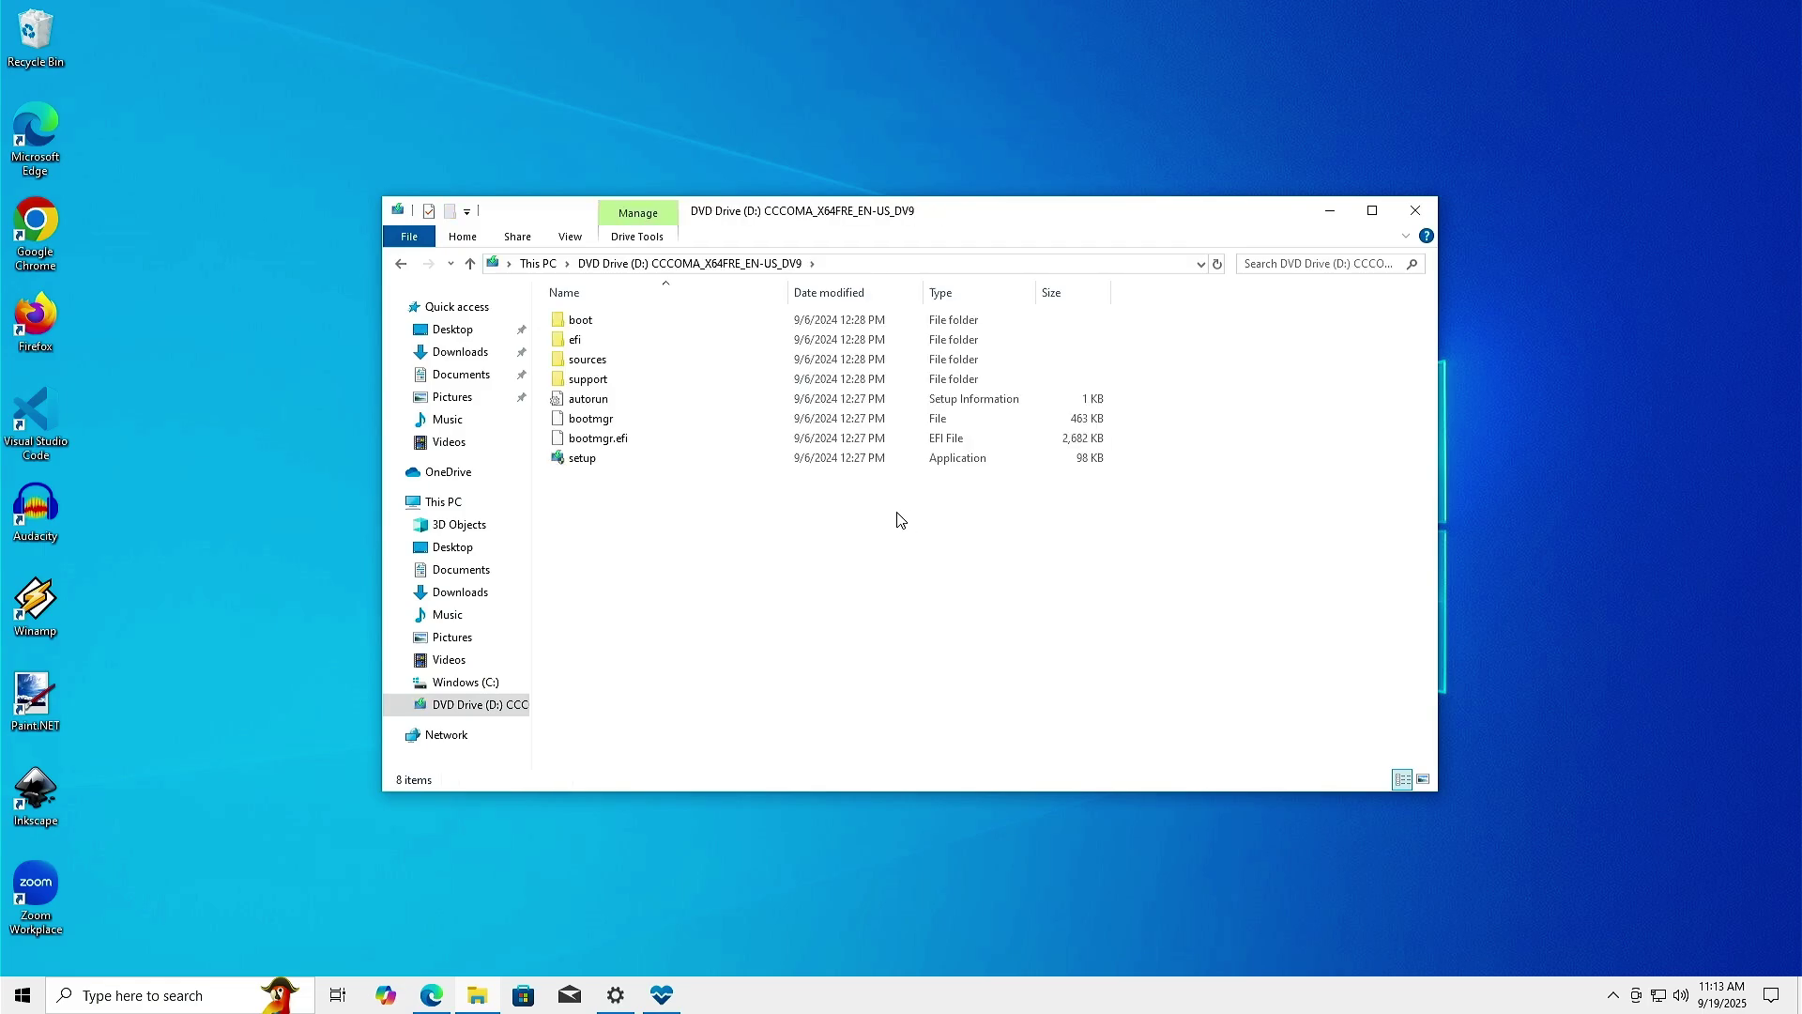
# Copy the full path of setup.exe on the mounted drive and minimize its window.
pyautogui.click(648, 464)
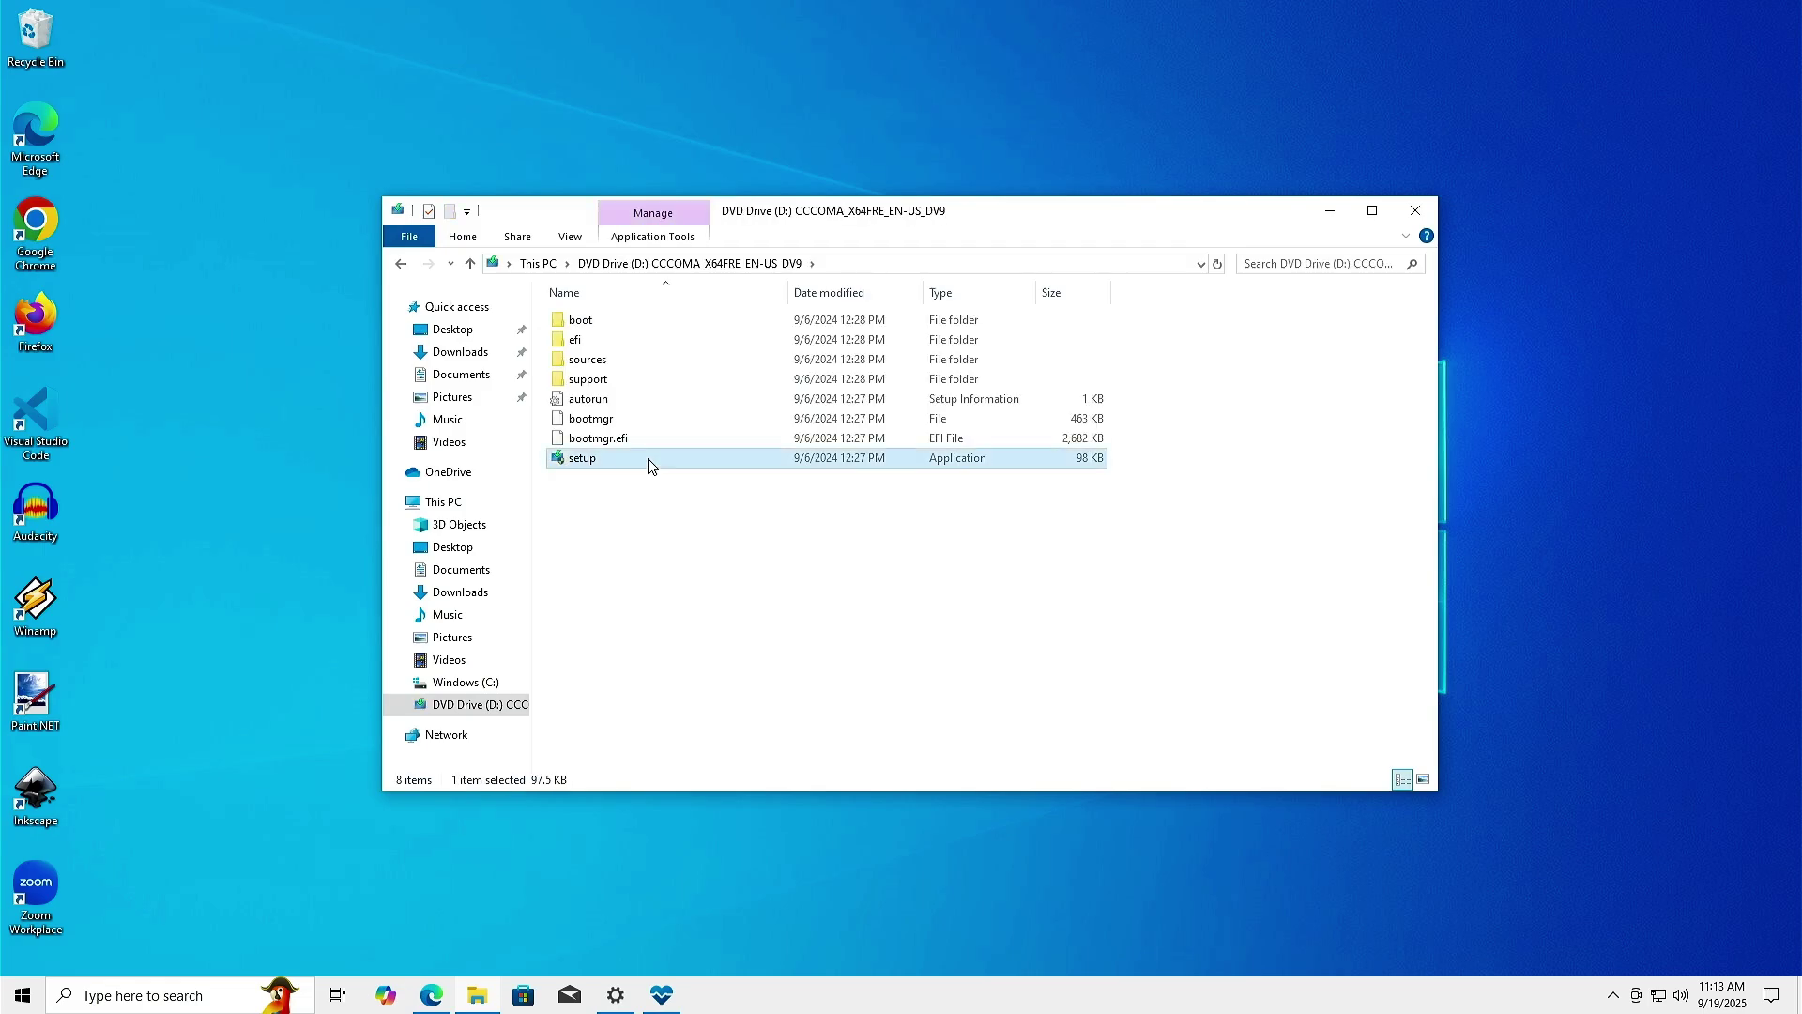
pyautogui.rightClick(653, 467)
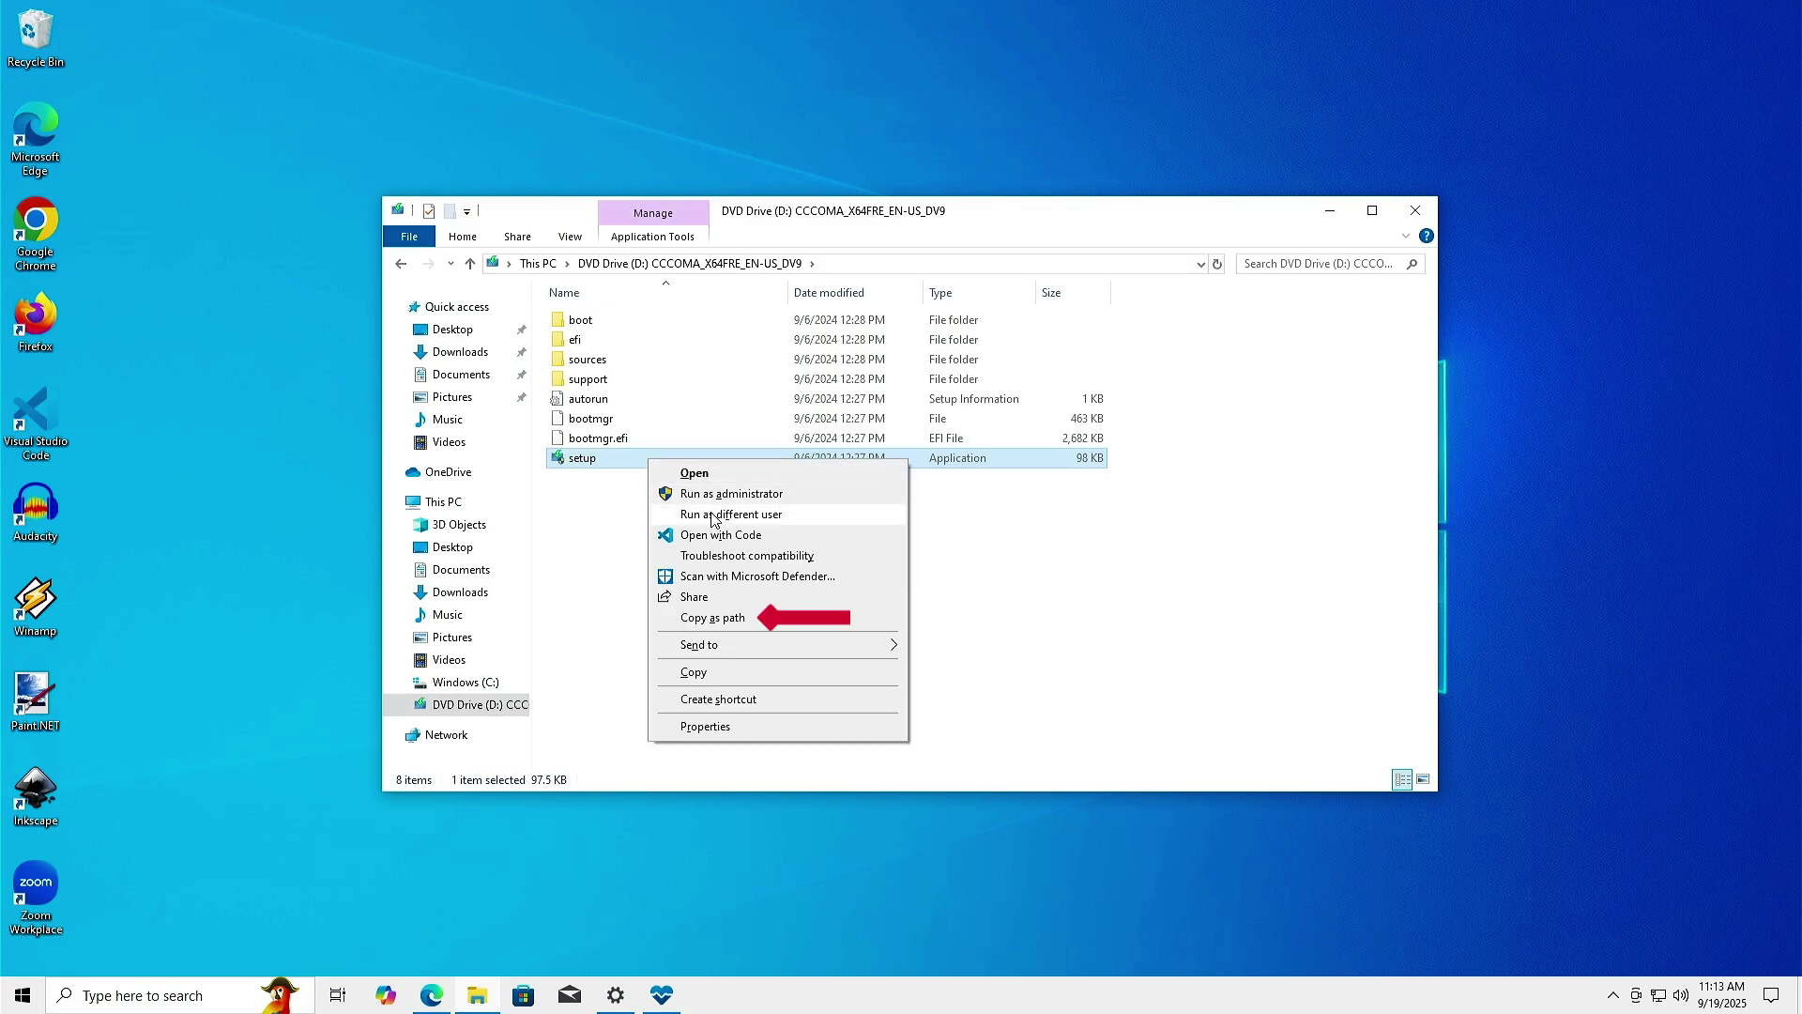
pyautogui.click(787, 620)
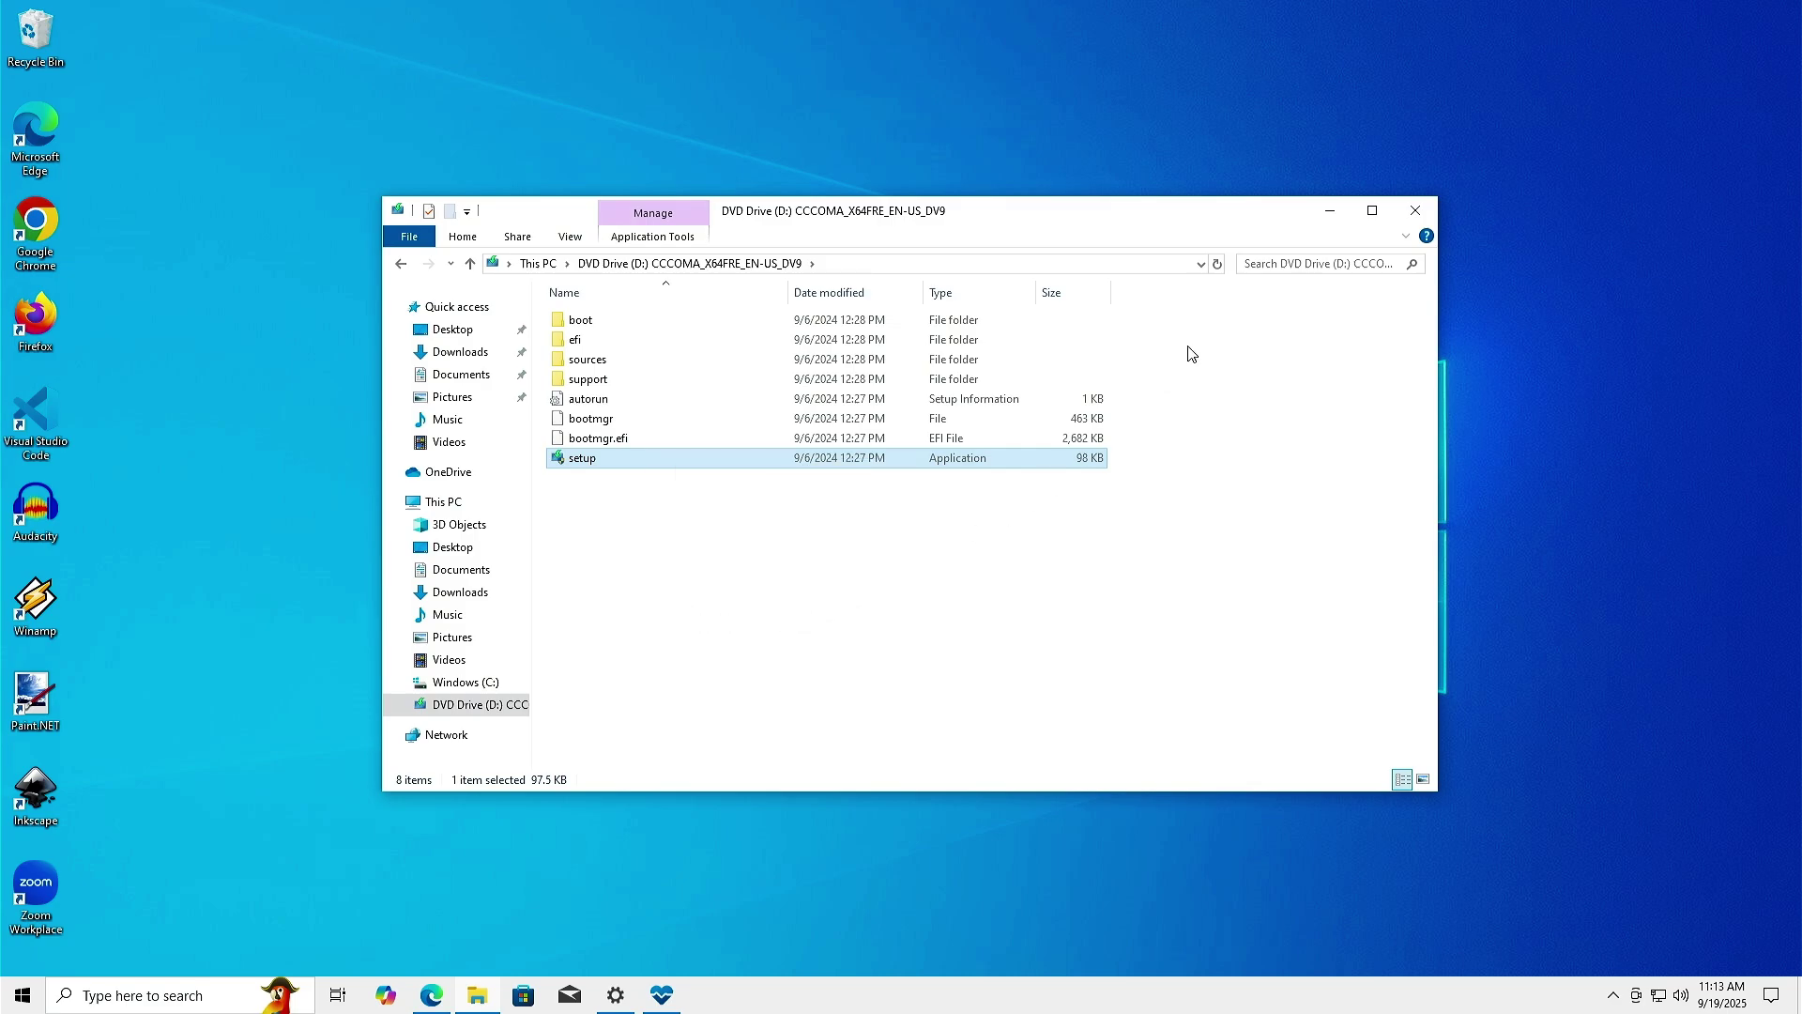
pyautogui.click(1329, 213)
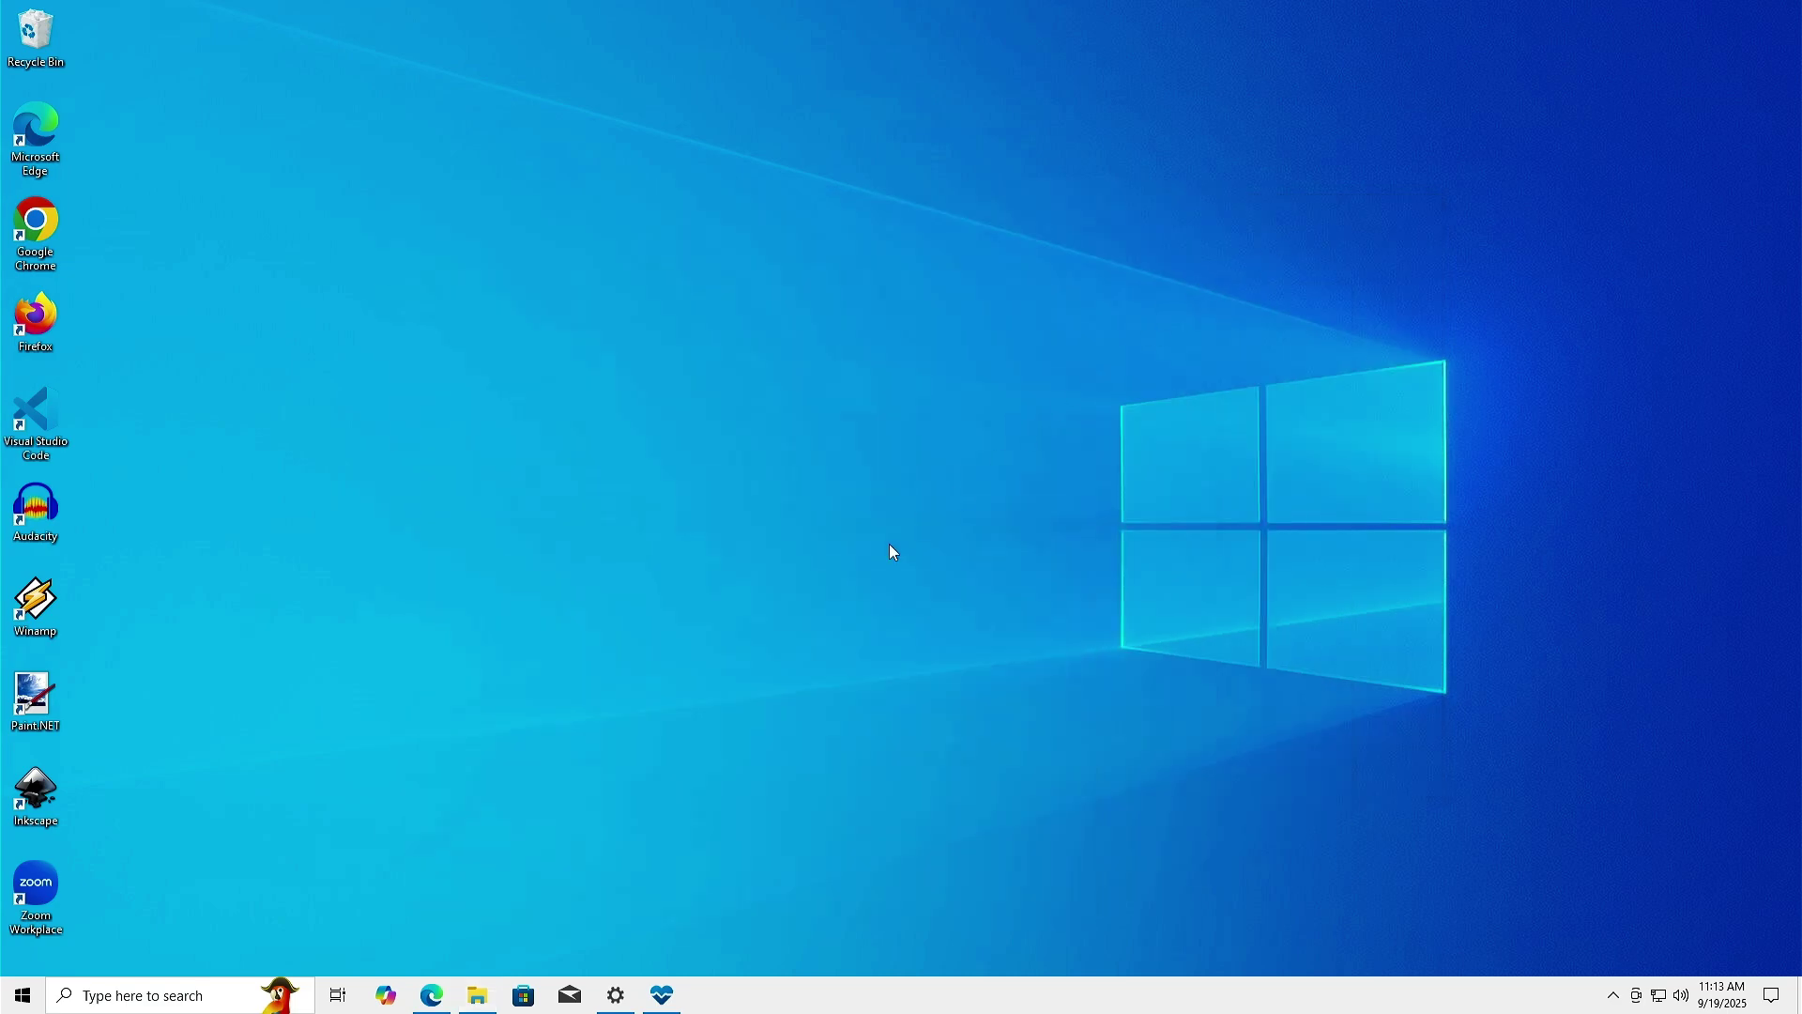
# Run "D:\setup.exe" /product server from a Command Prompt opened as administrator.
pyautogui.click(216, 994)
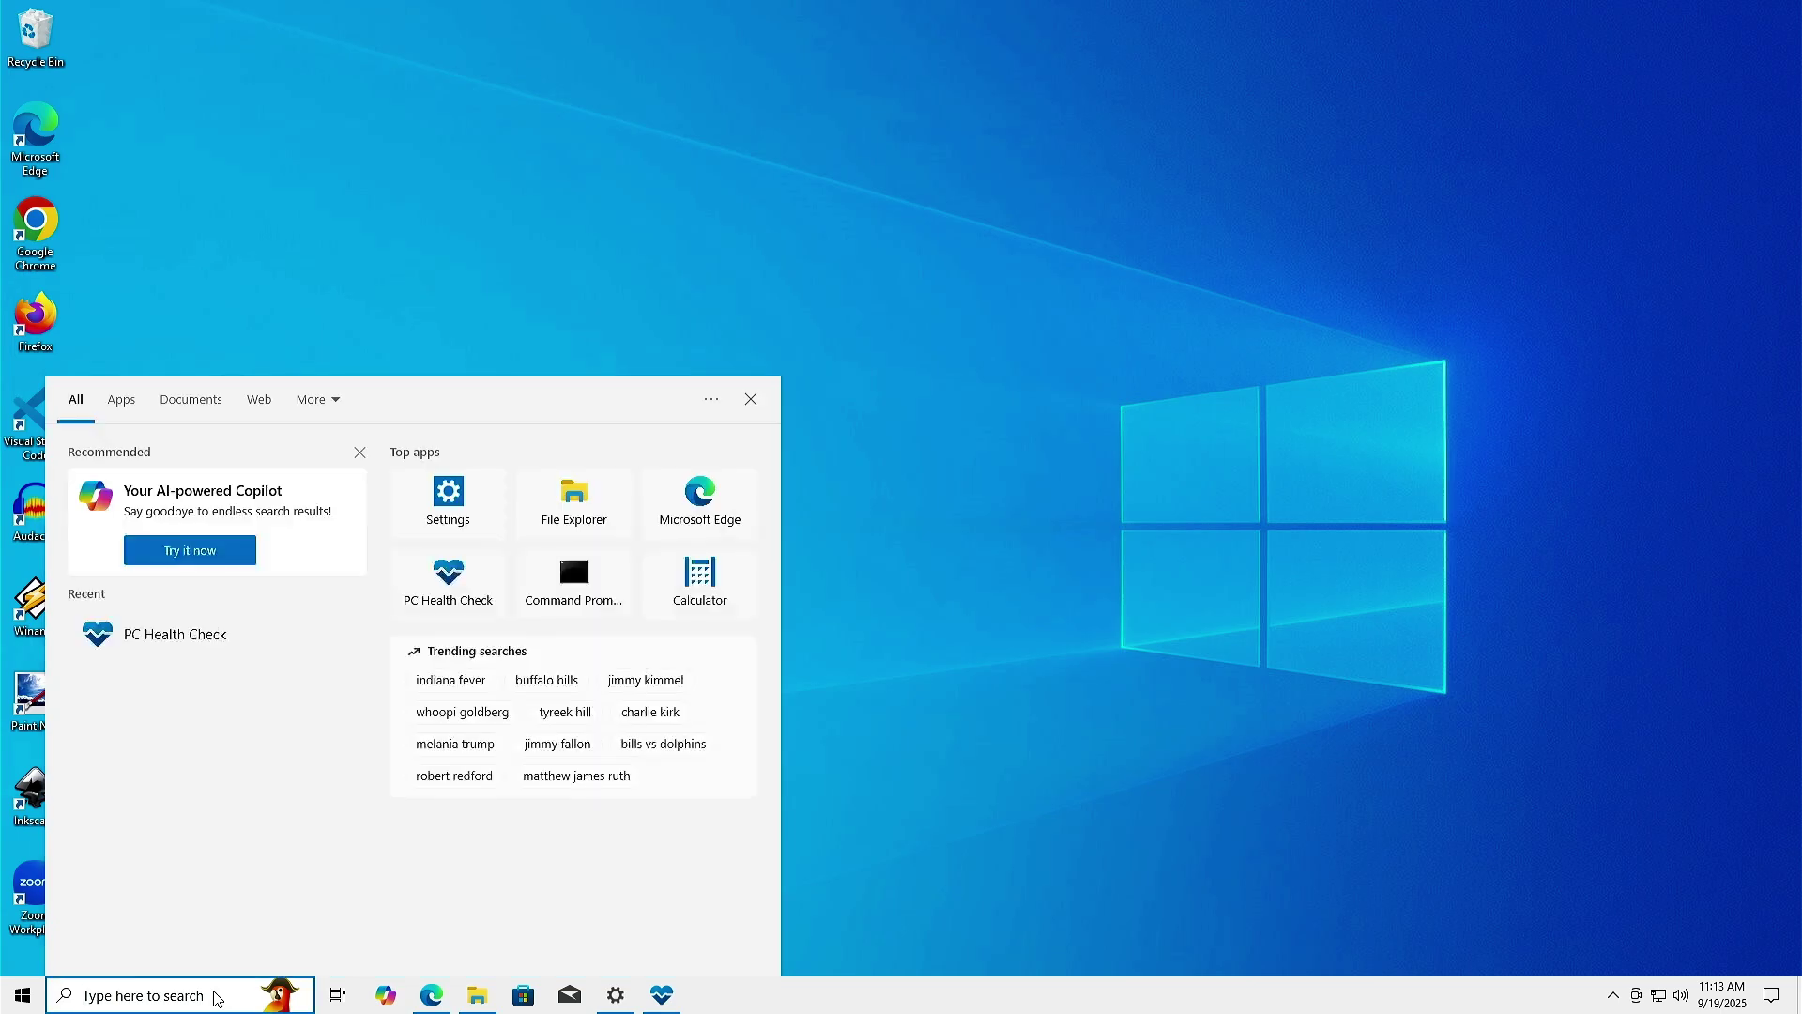
pyautogui.write('cmd')
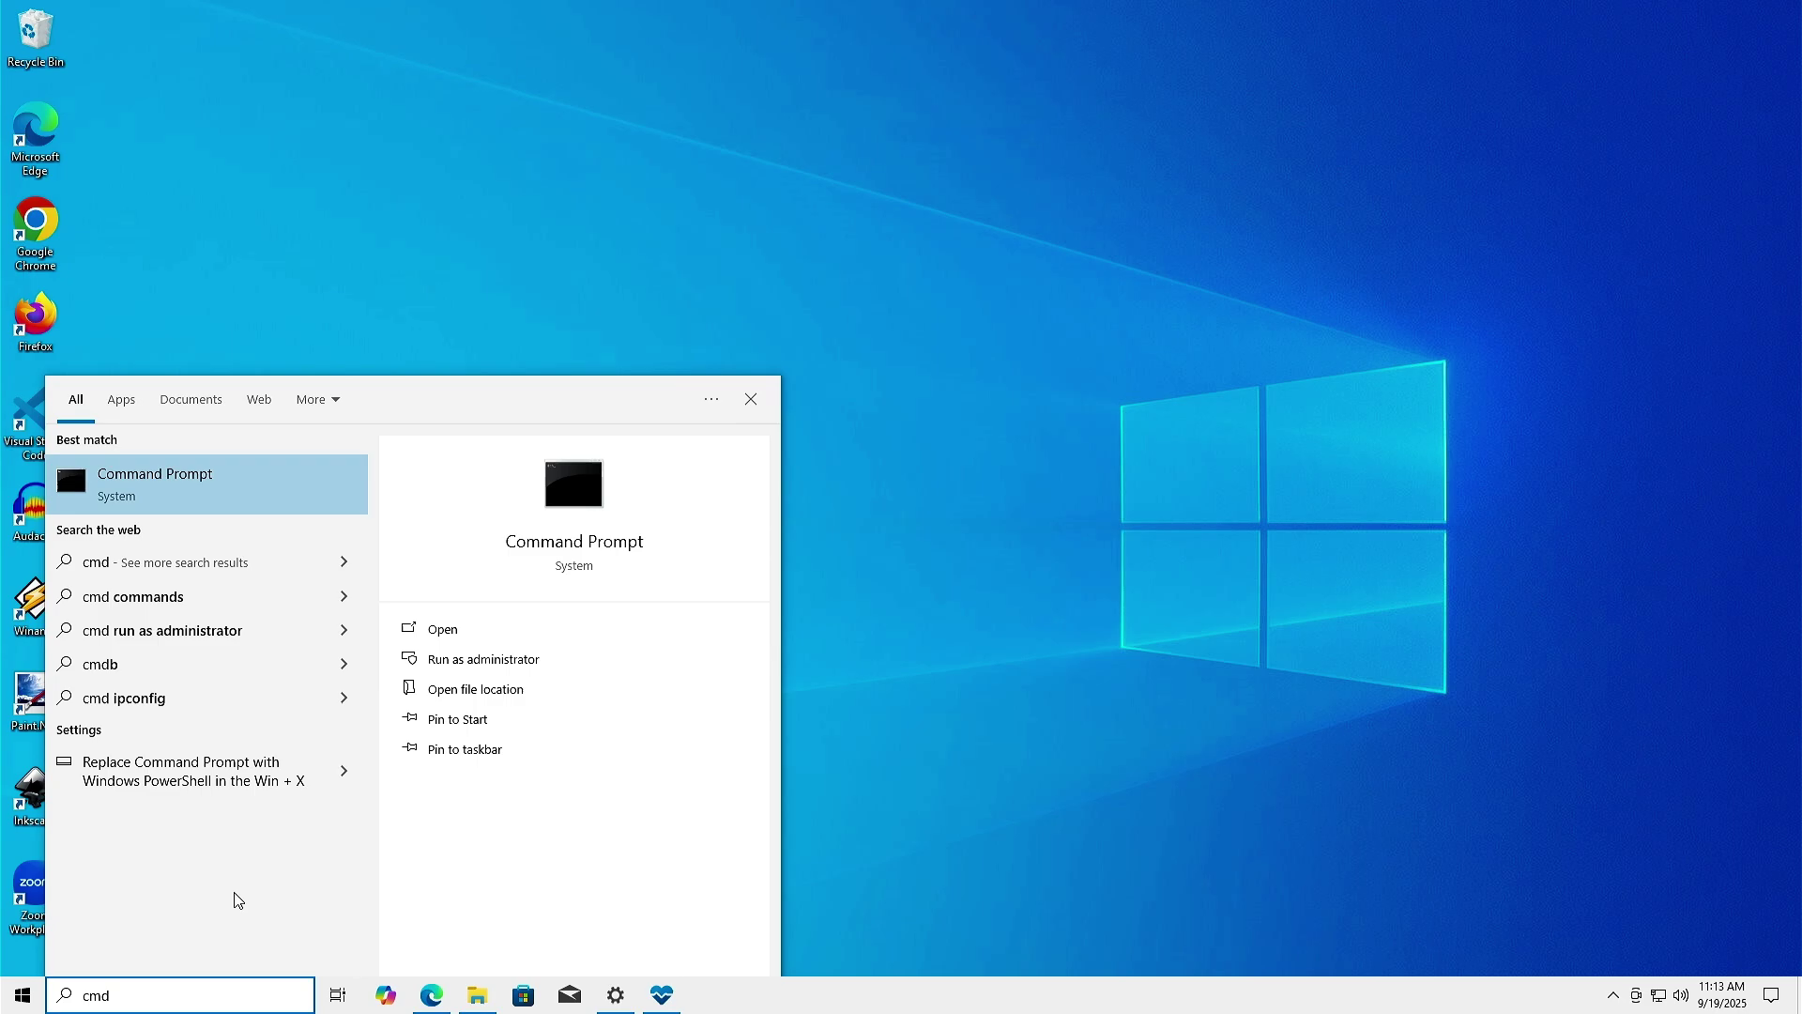
pyautogui.rightClick(249, 493)
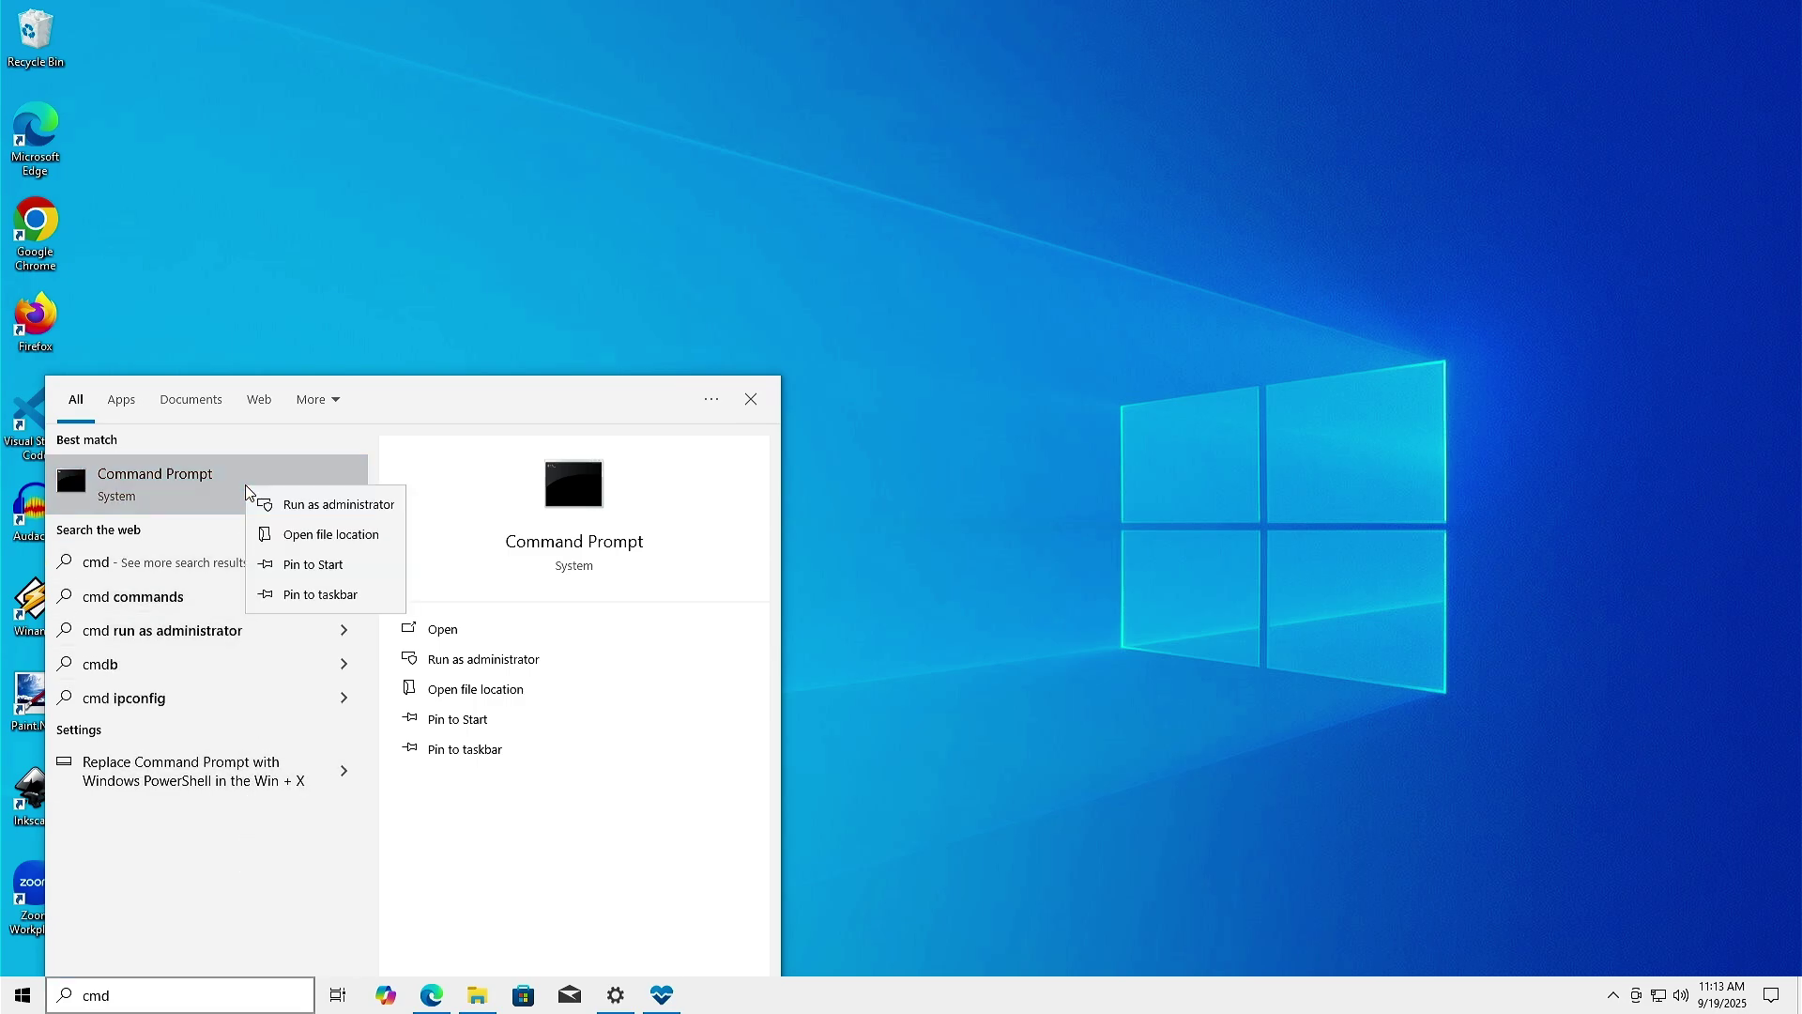
pyautogui.click(320, 506)
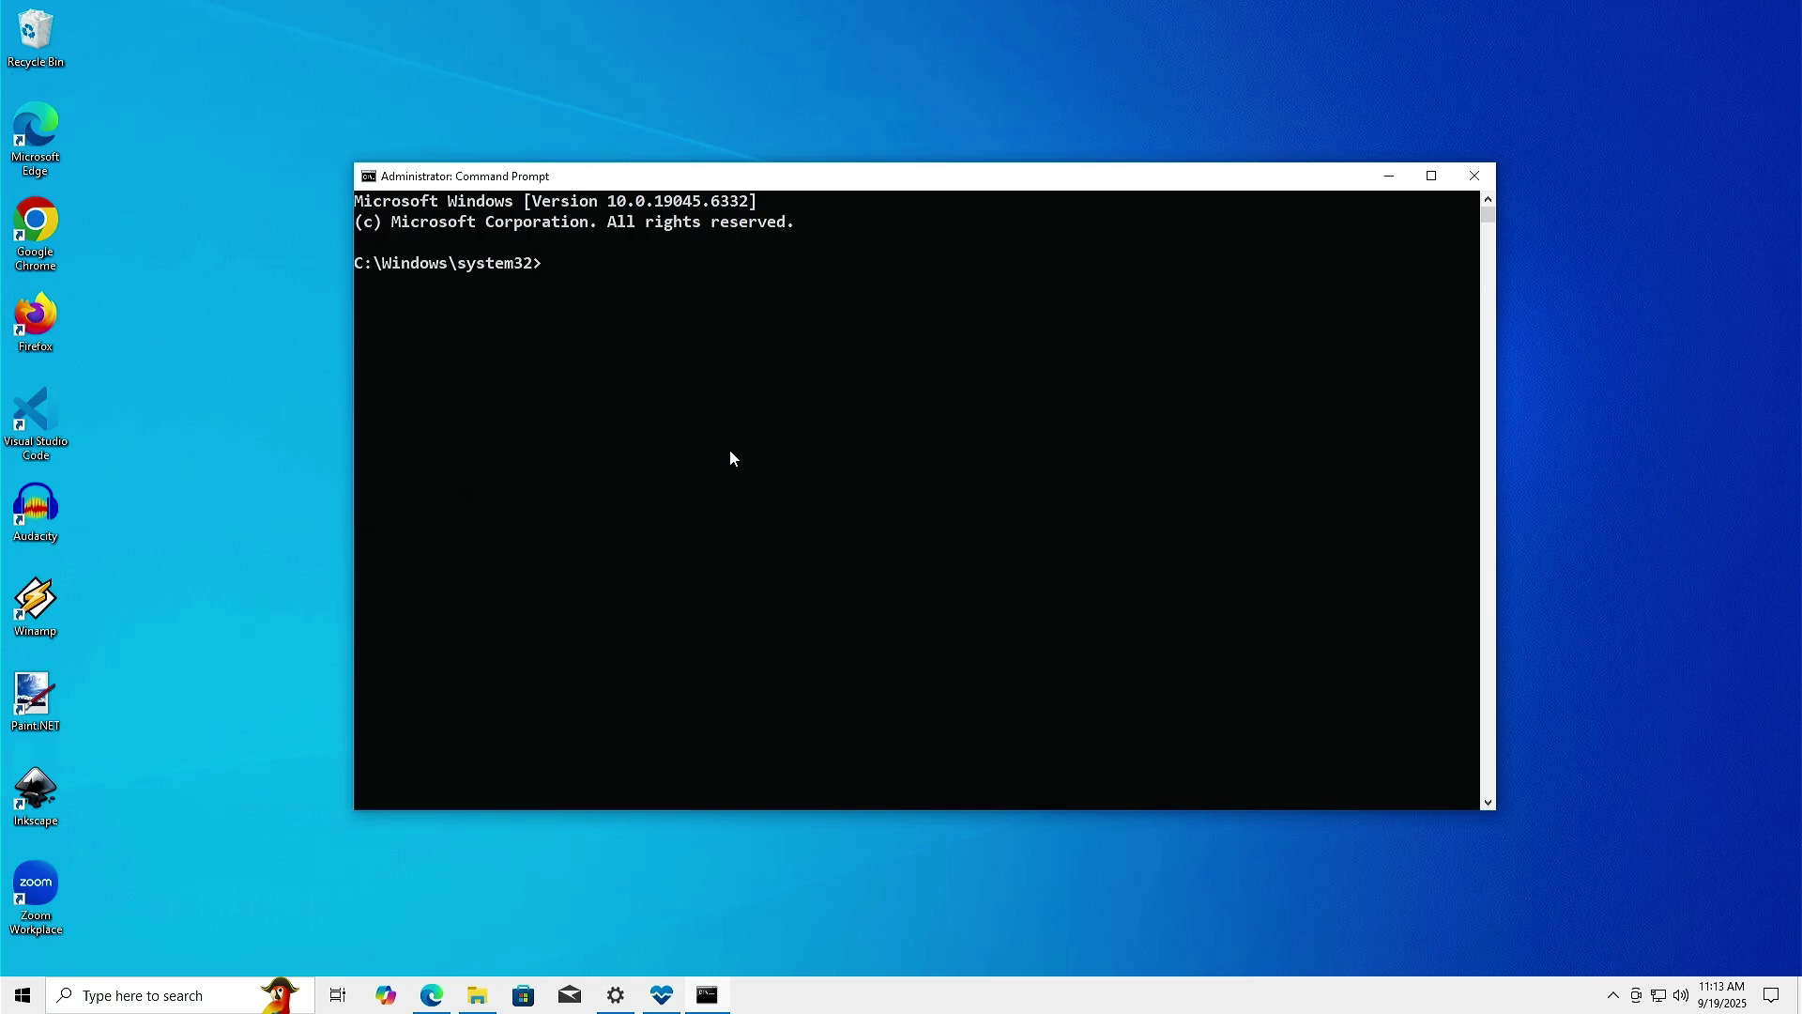
pyautogui.write('"D:\\setup.exe"')
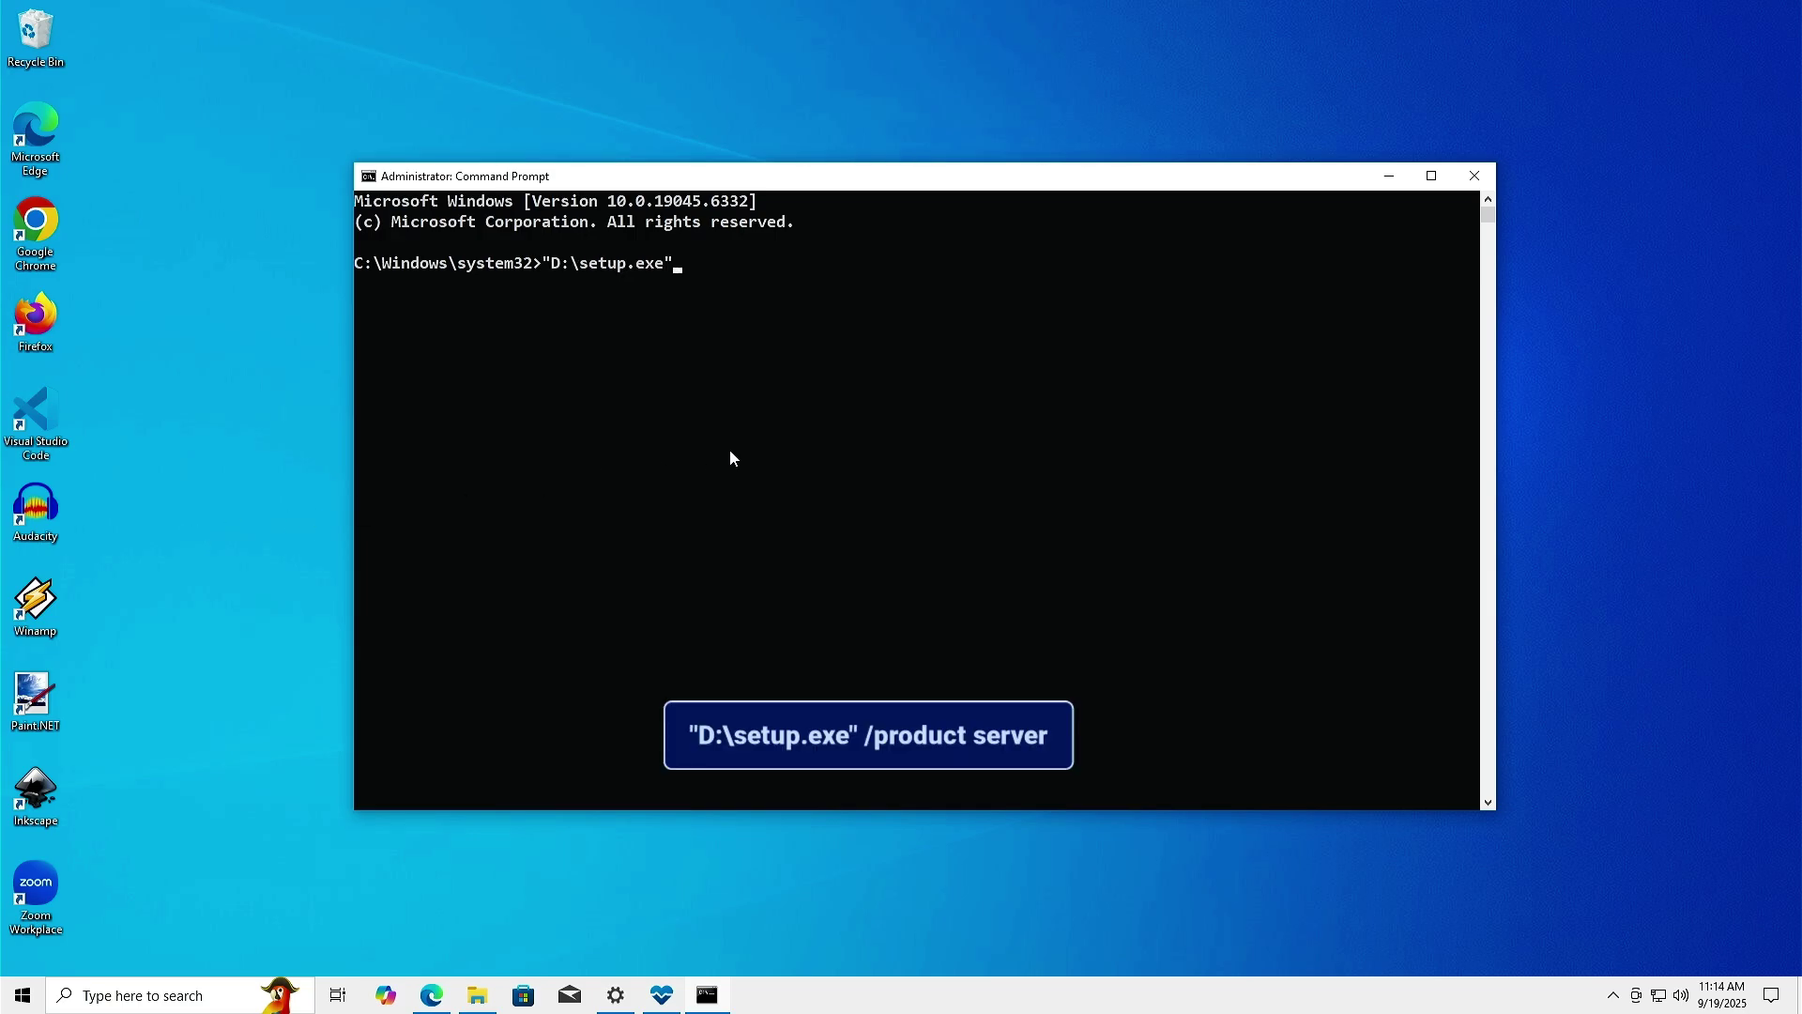
pyautogui.write('/product server')
pyautogui.press('Return')
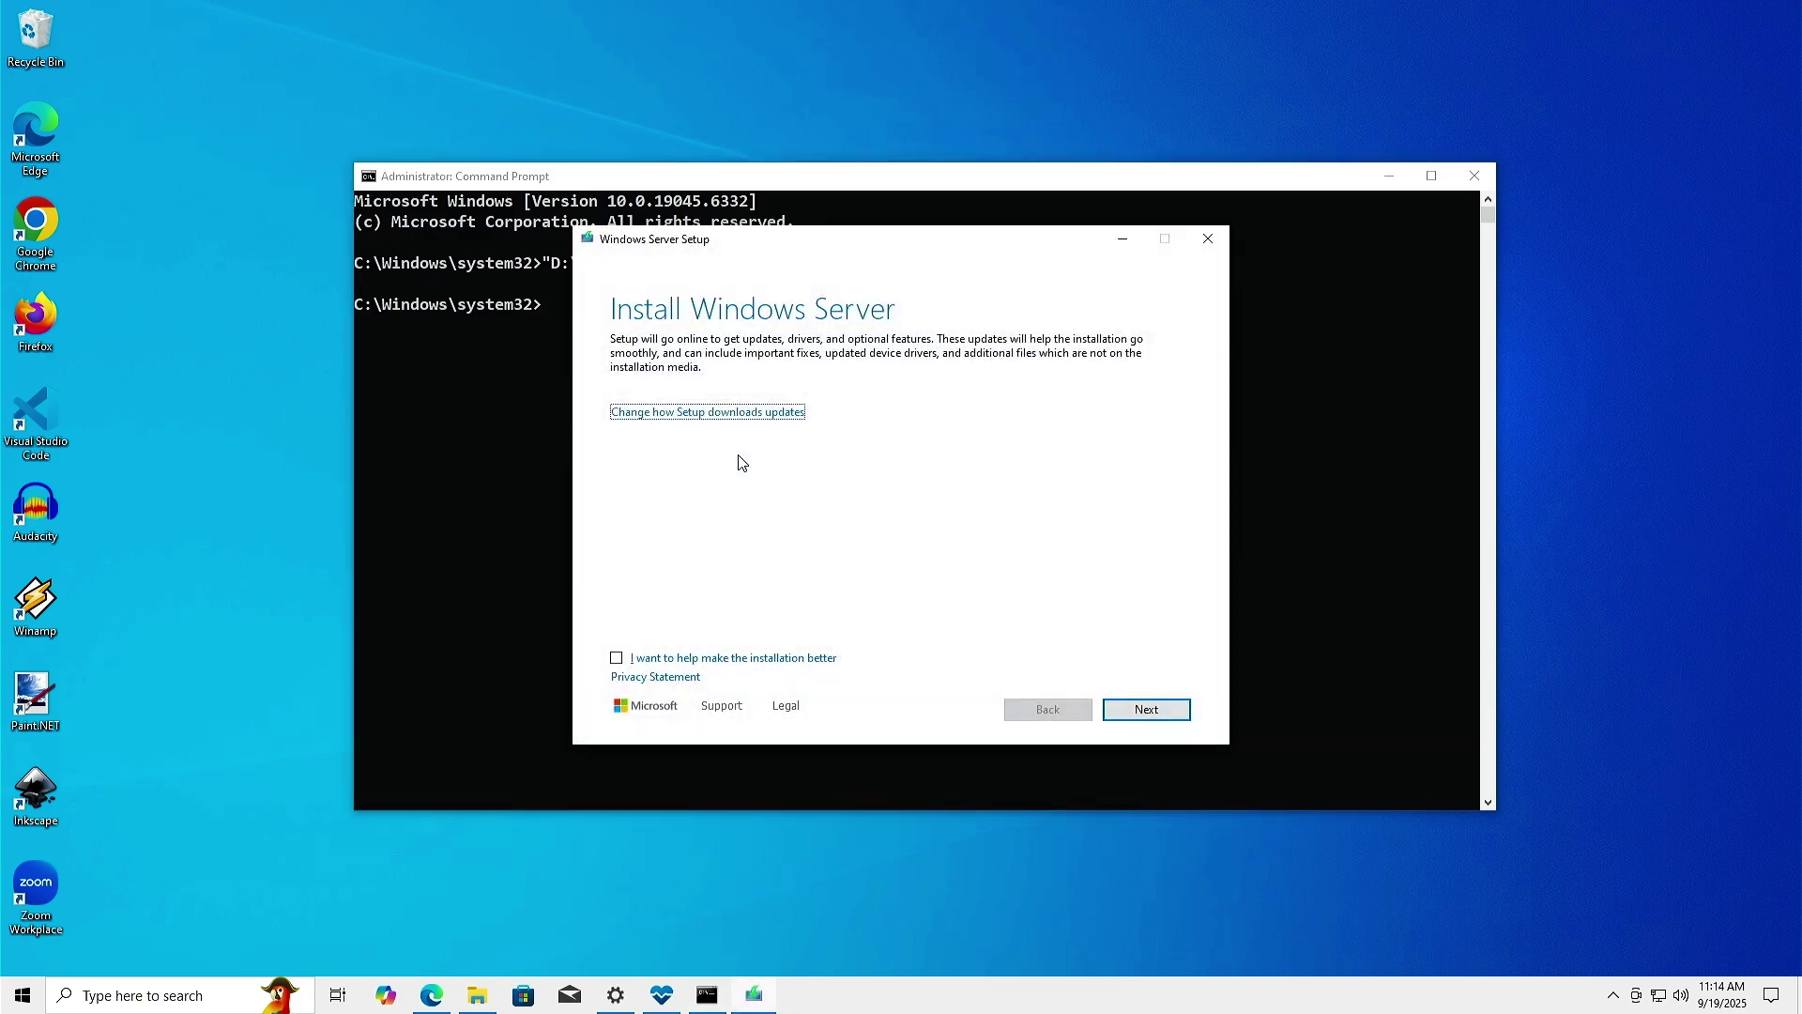
# Accept the license and install Windows 11 Pro, keeping files, settings and apps.
pyautogui.click(1389, 176)
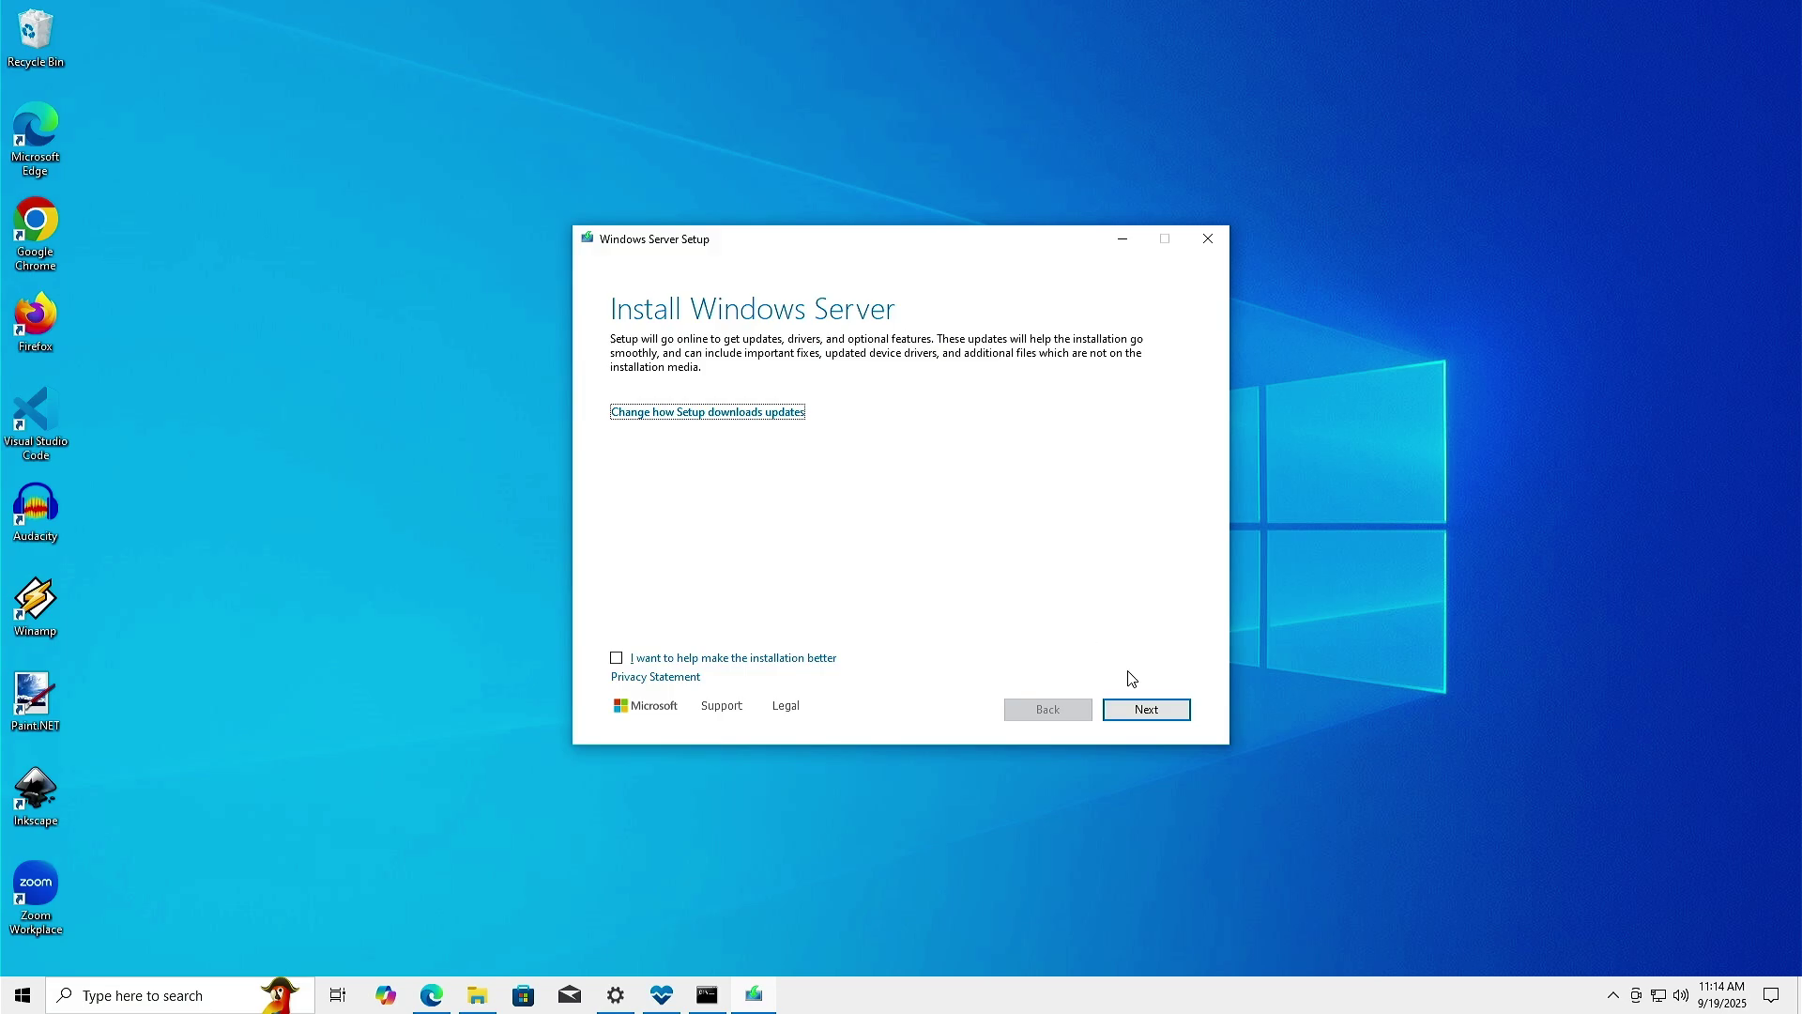
pyautogui.click(1171, 717)
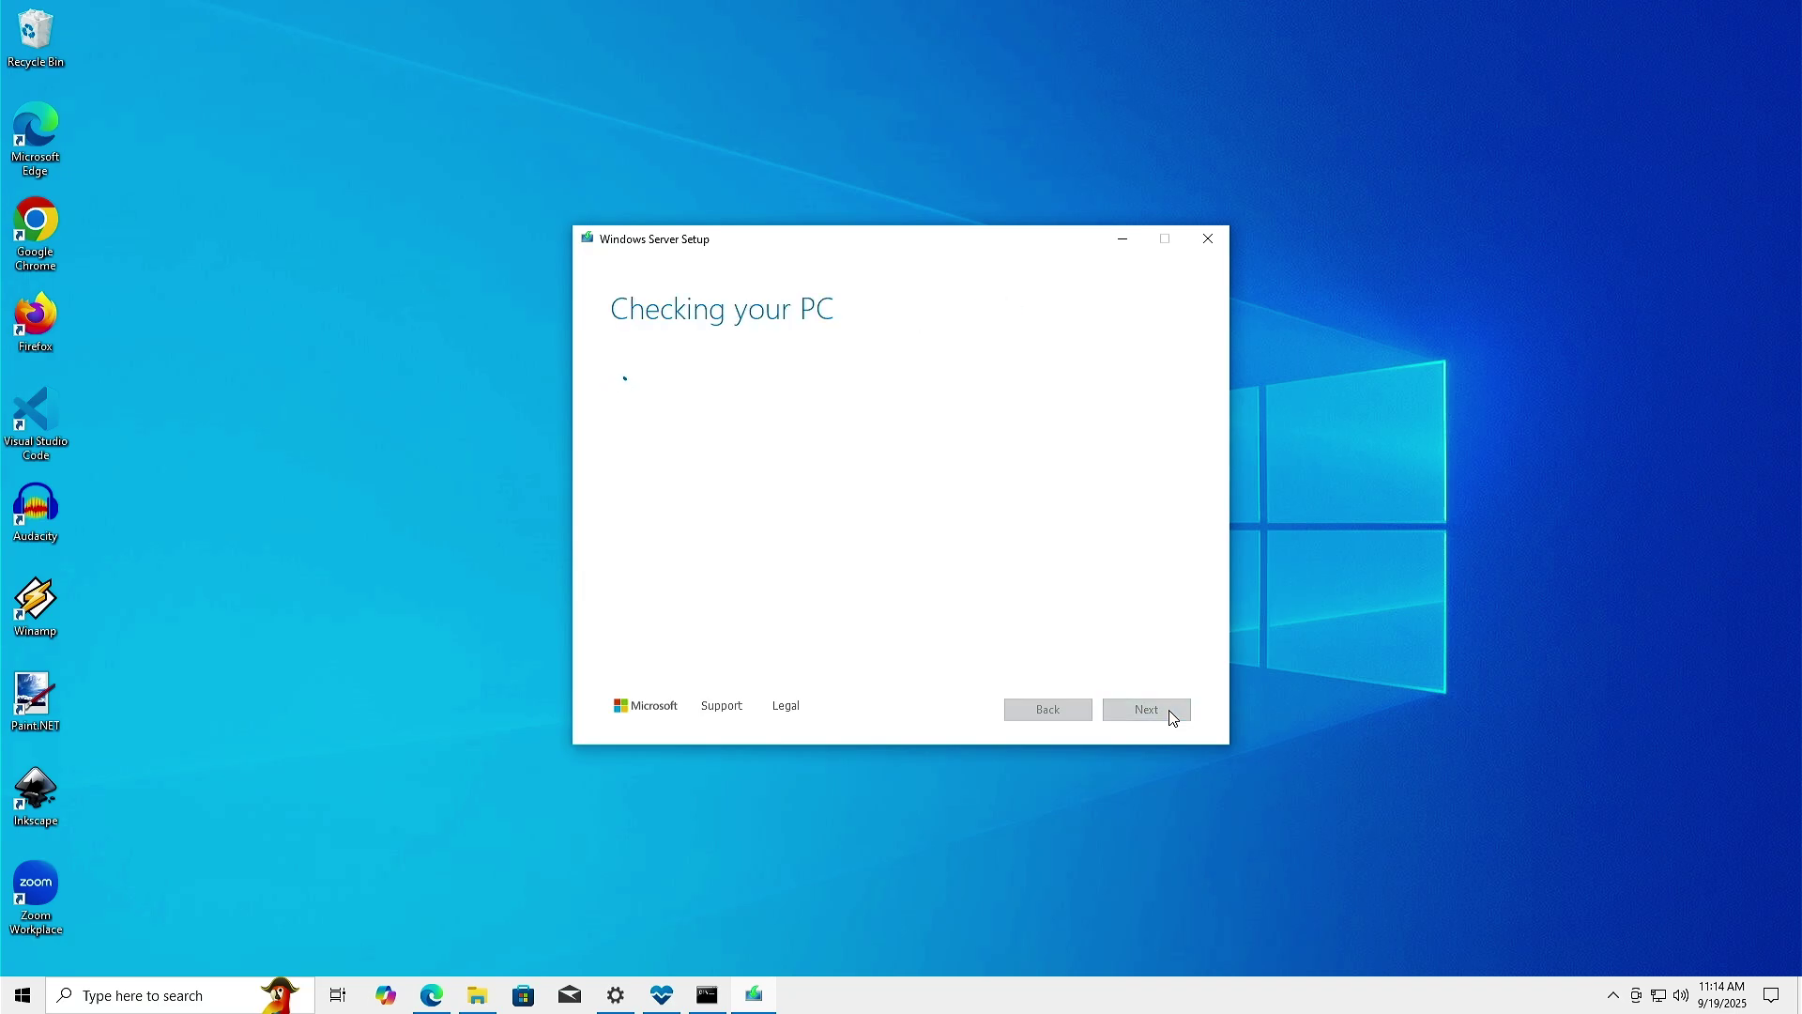
pyautogui.click(1146, 710)
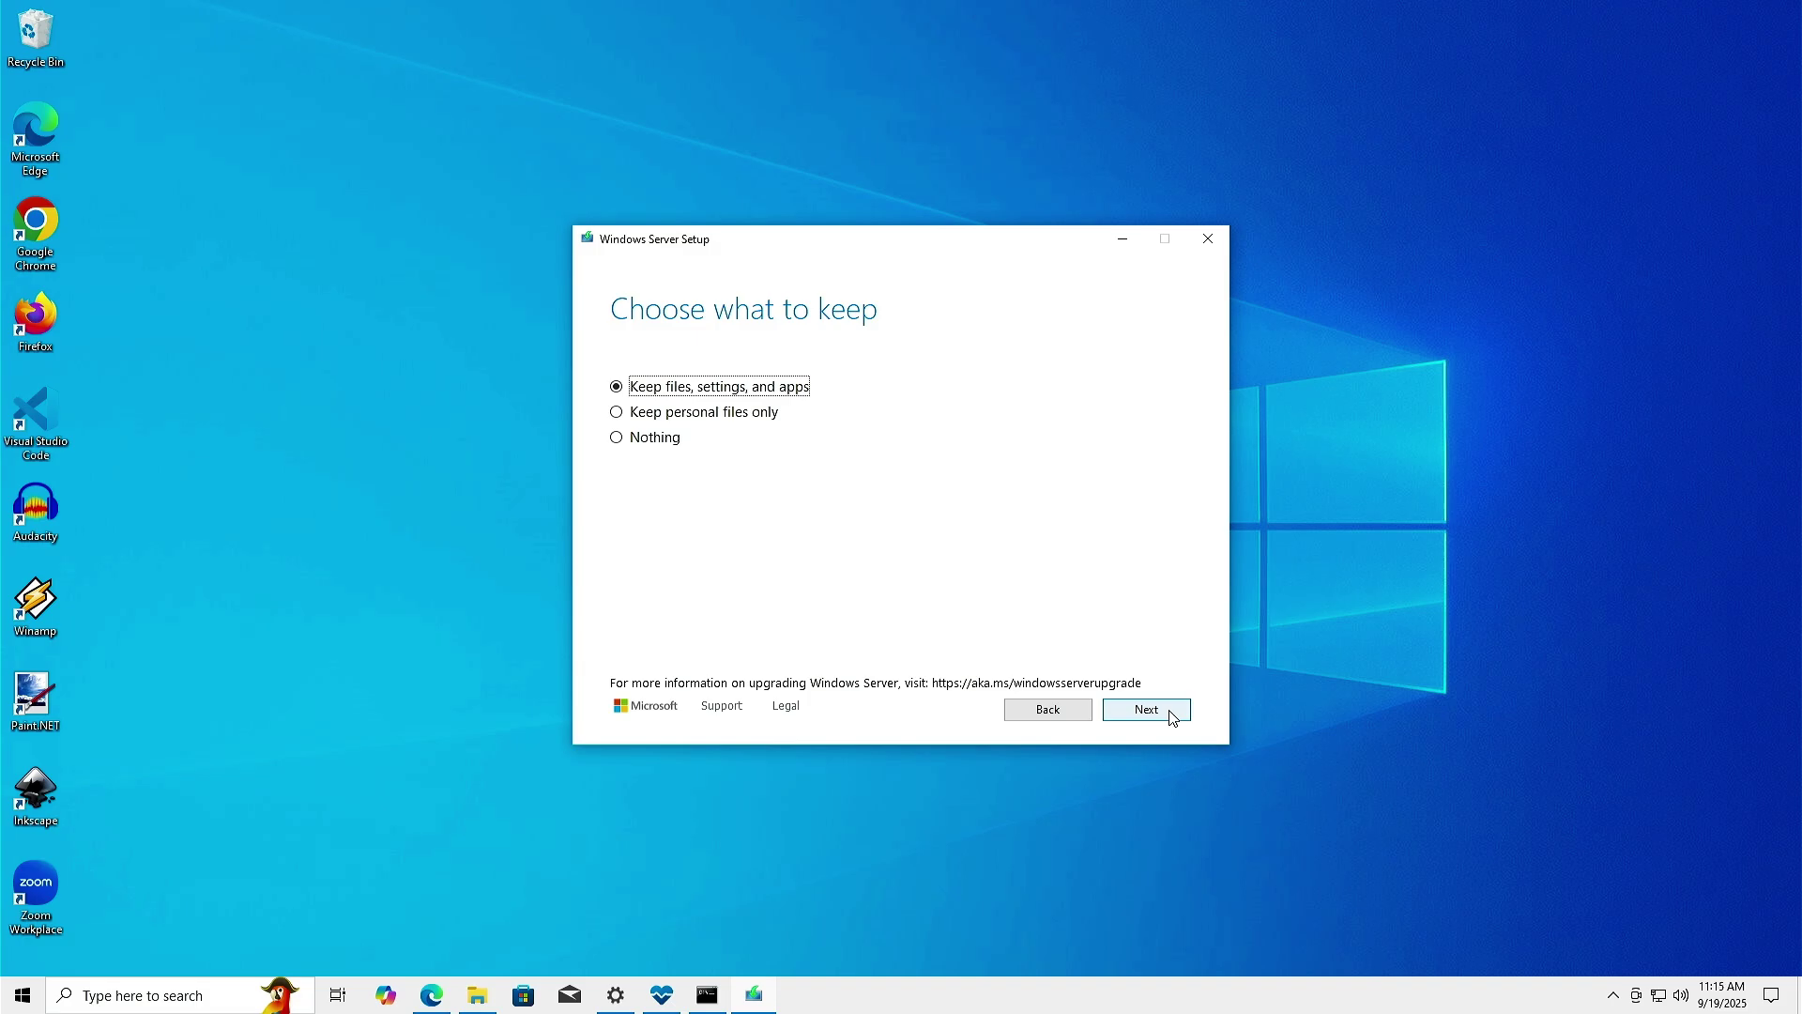
pyautogui.click(1147, 710)
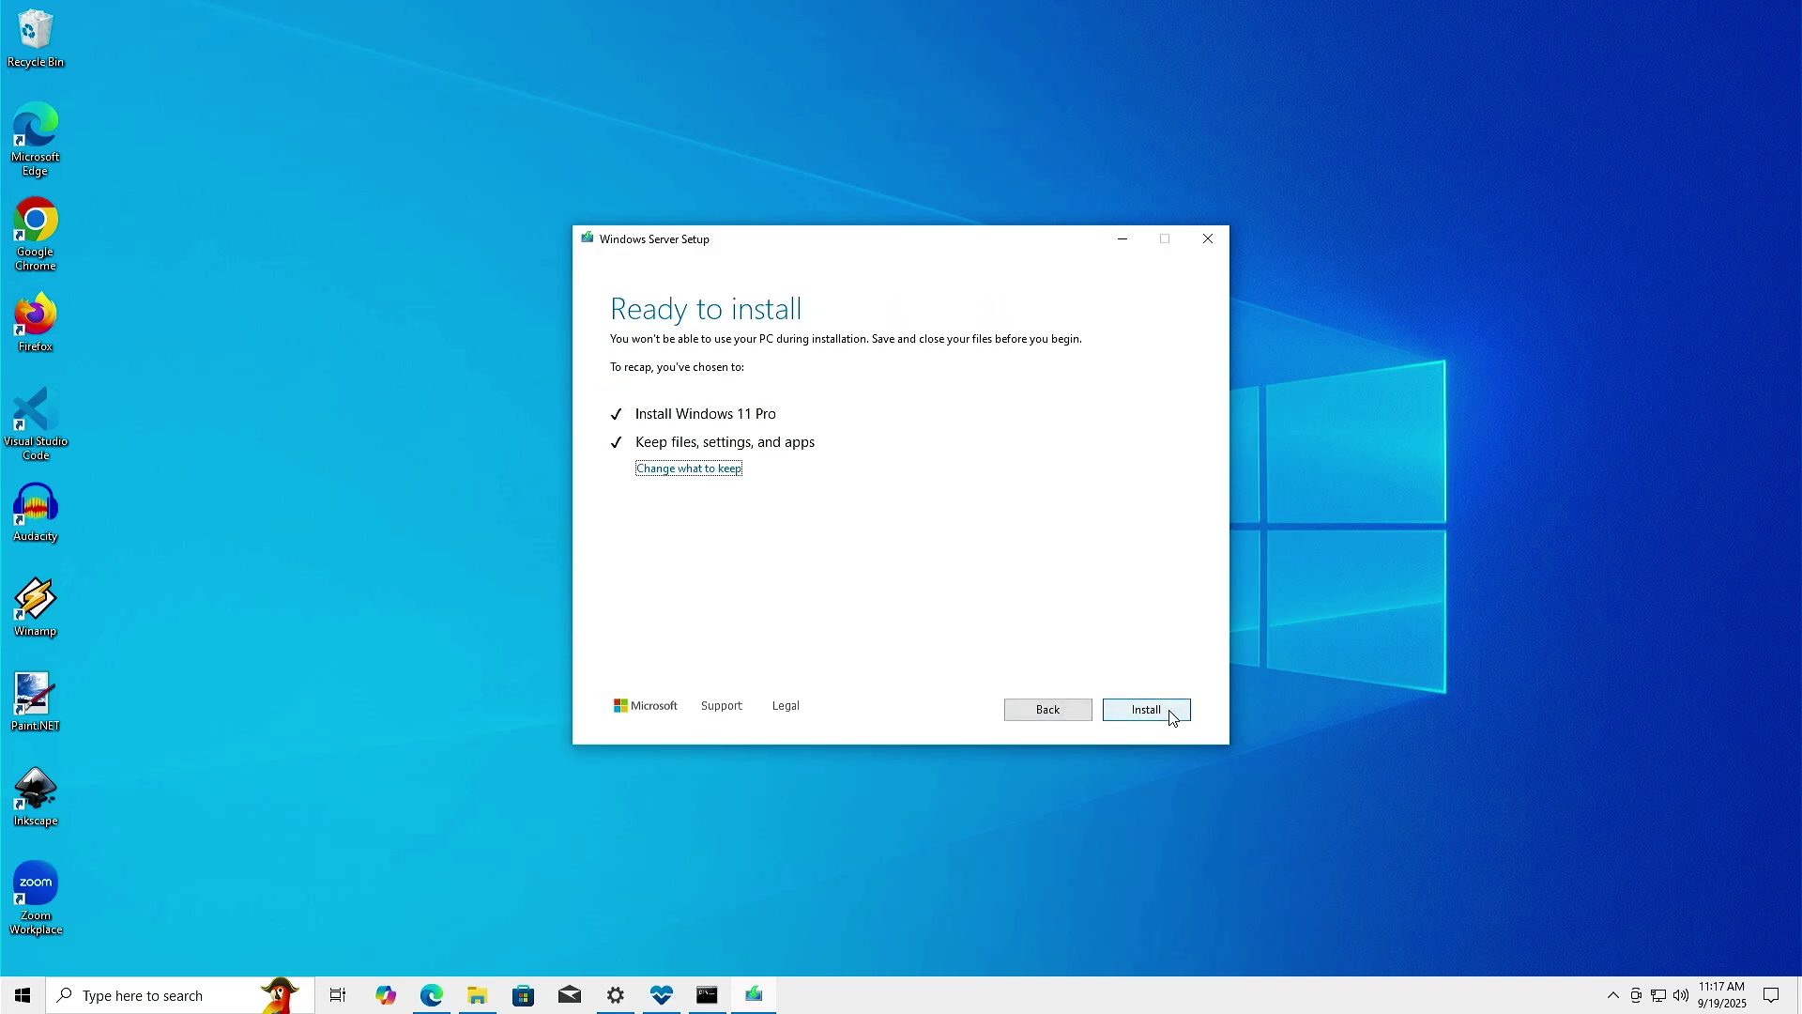
pyautogui.click(1170, 714)
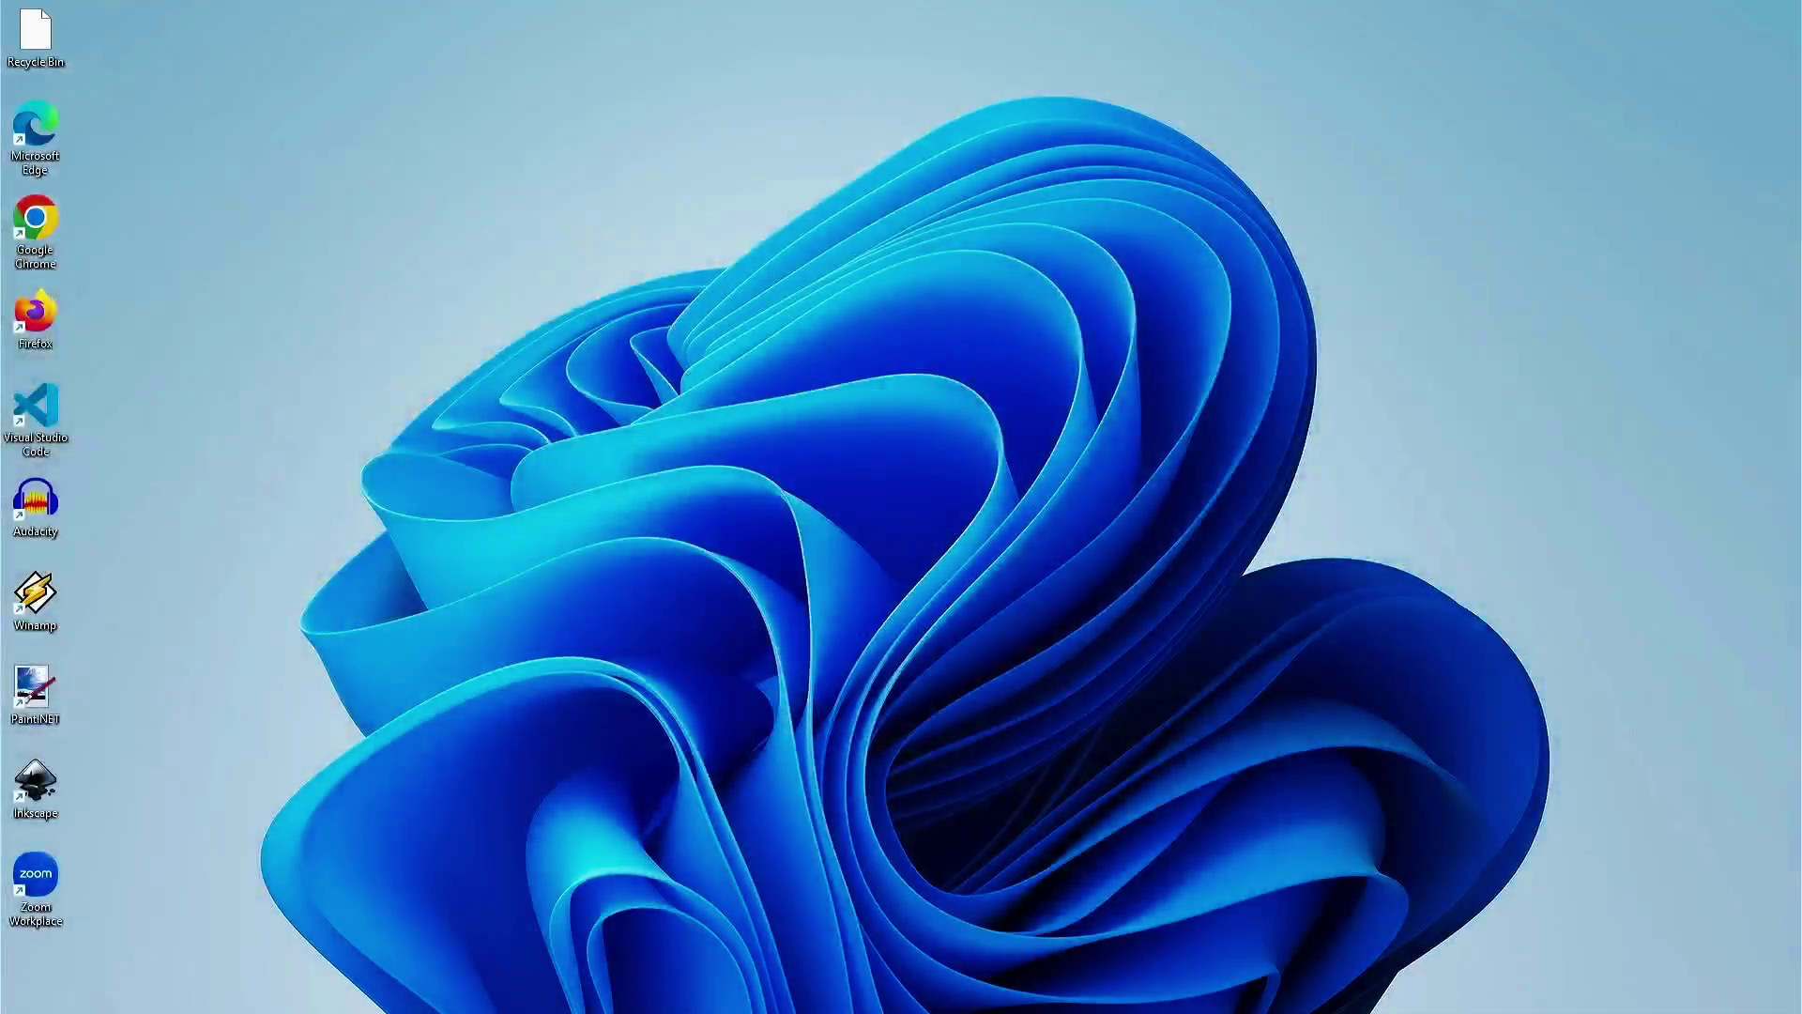
# Dismiss the Start menu and open the Win+X quick-link menu from the Start button.
pyautogui.press('super')
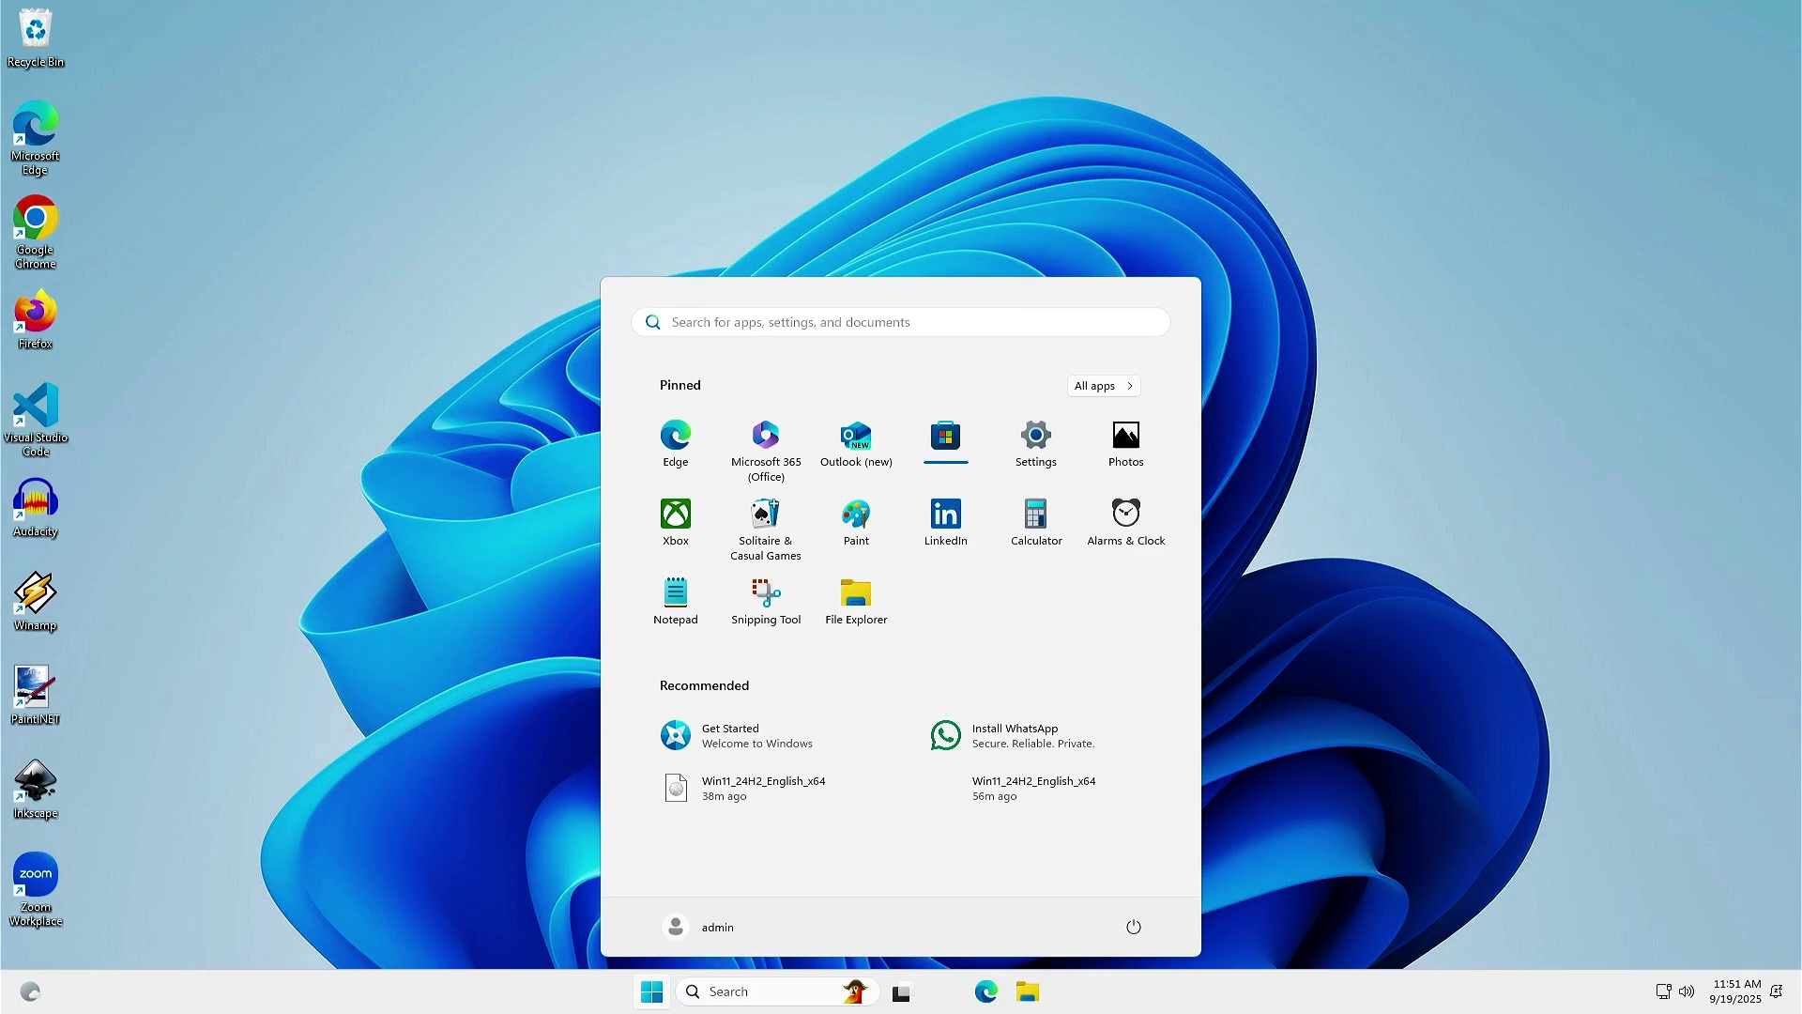
pyautogui.click(1250, 576)
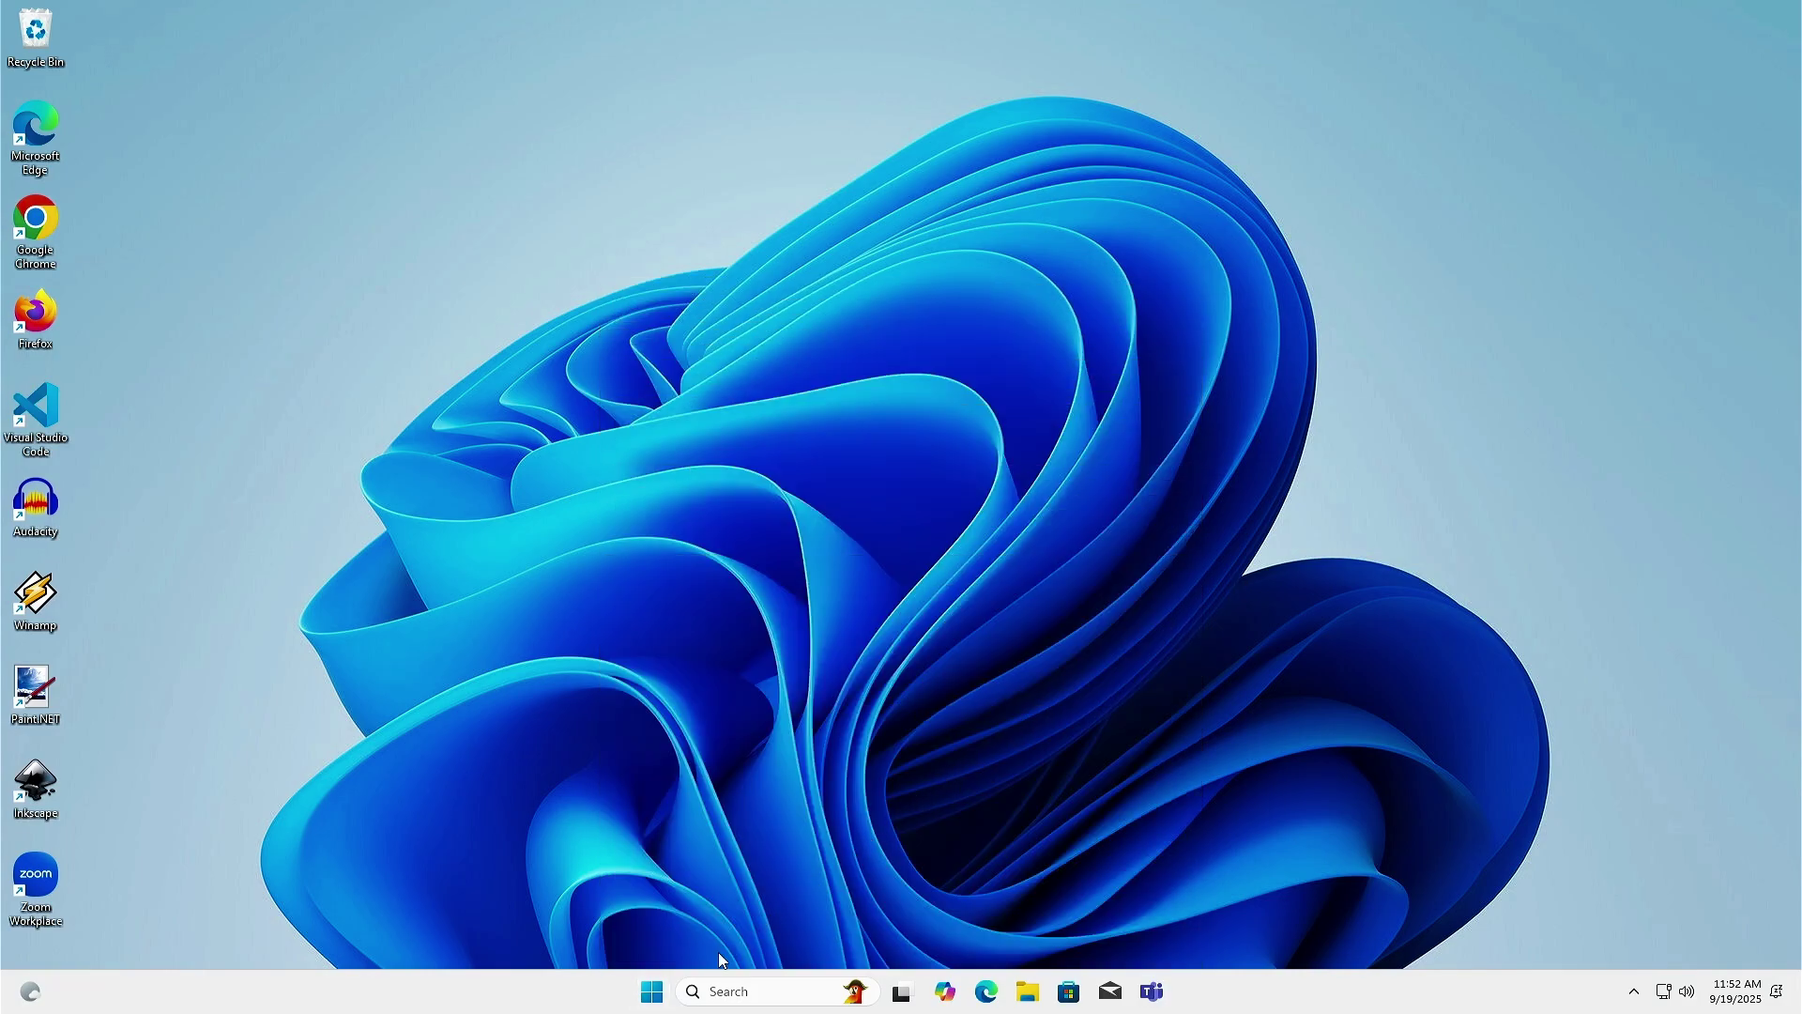
pyautogui.rightClick(652, 991)
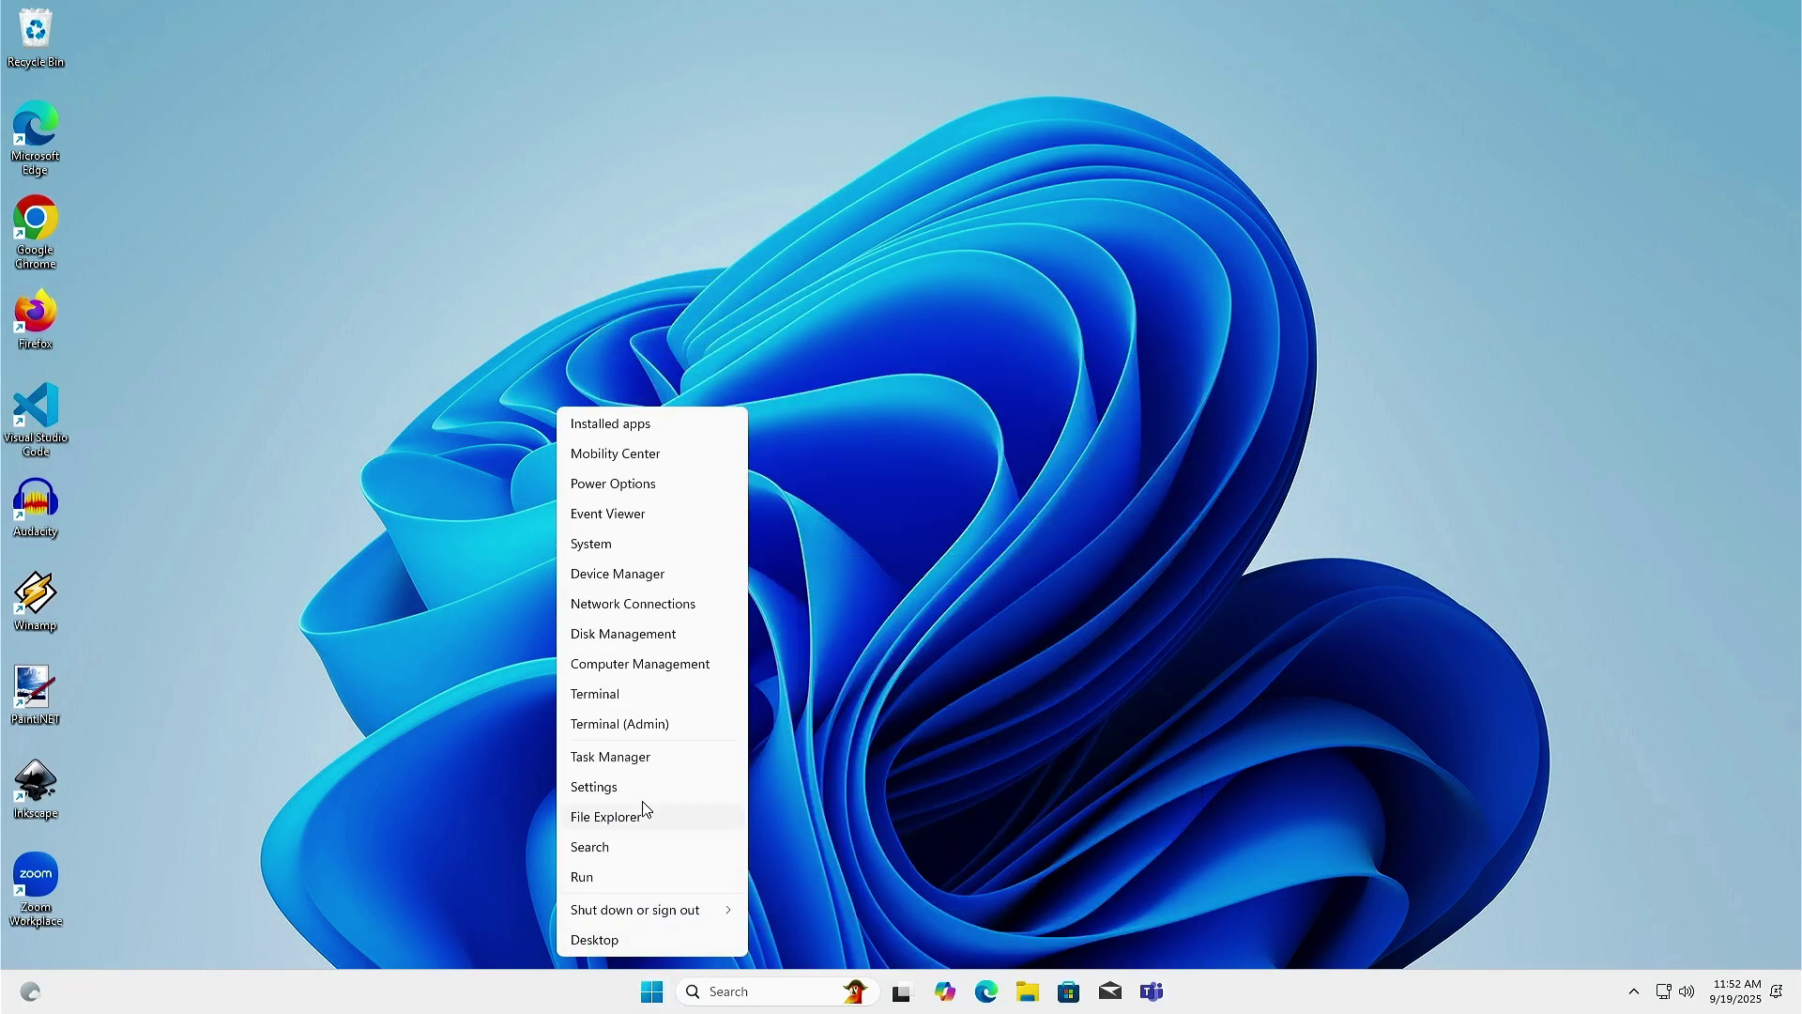
pyautogui.click(621, 549)
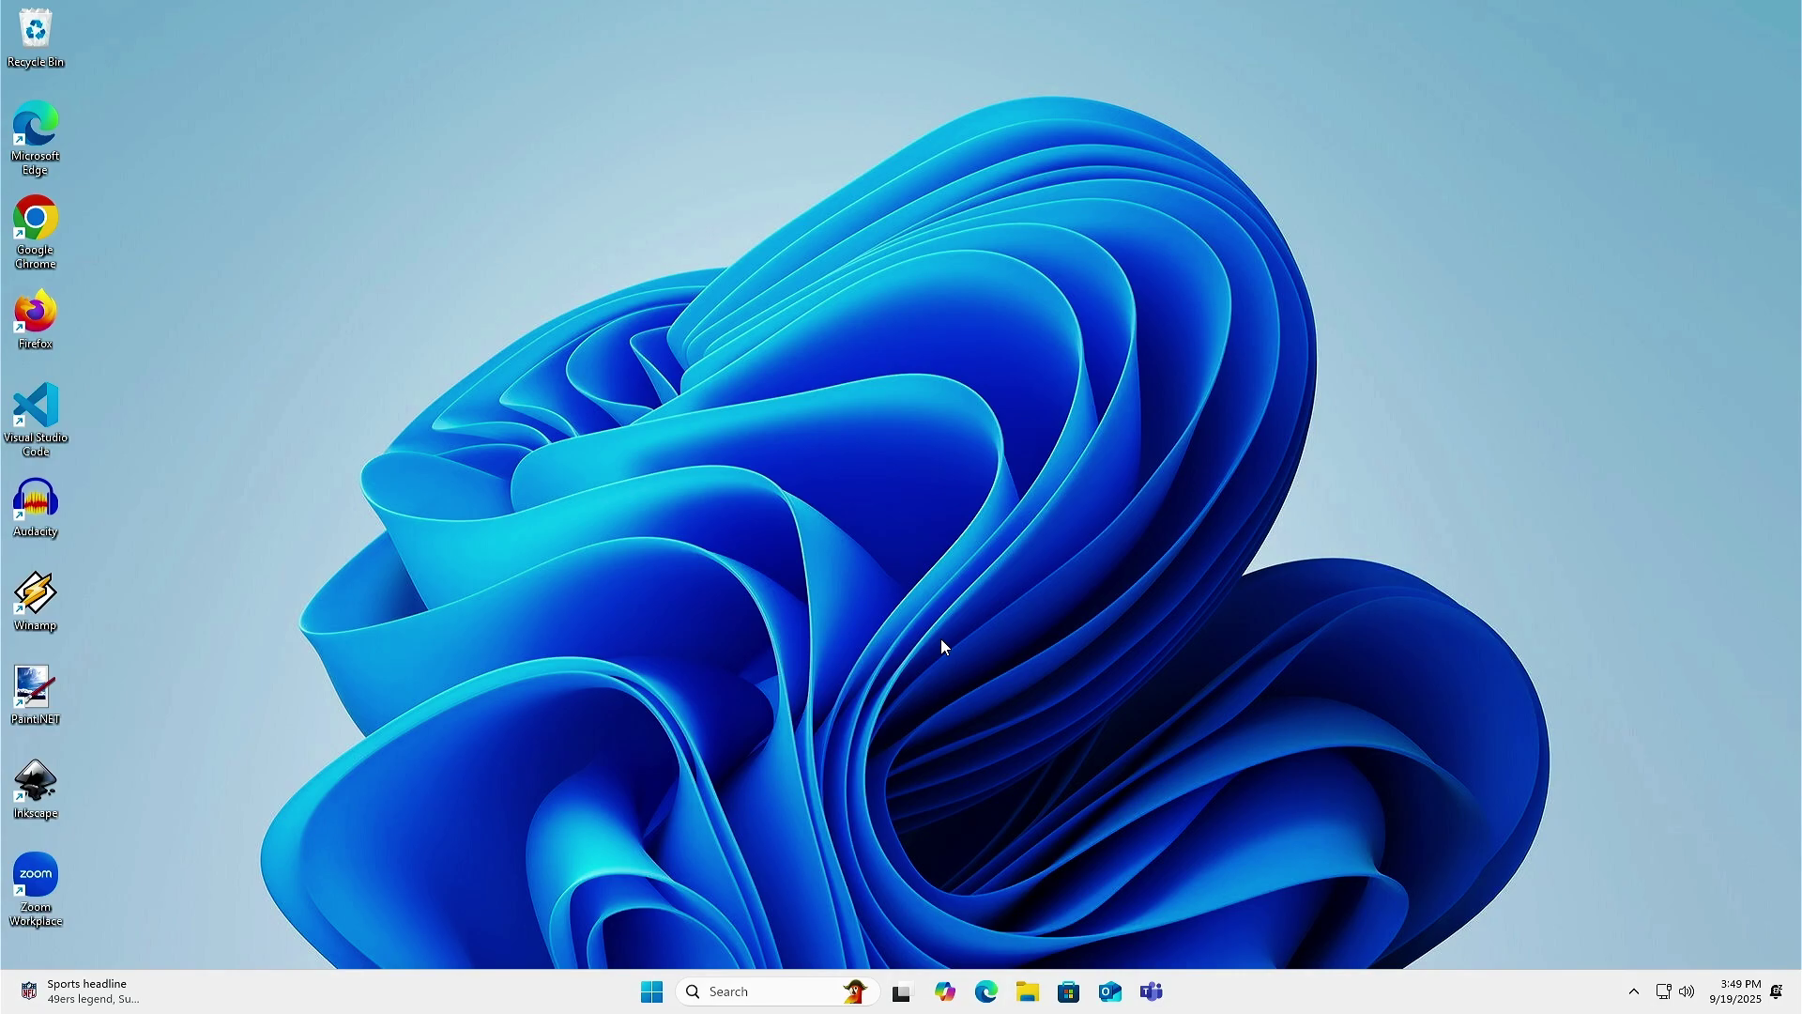
pyautogui.rightClick(652, 991)
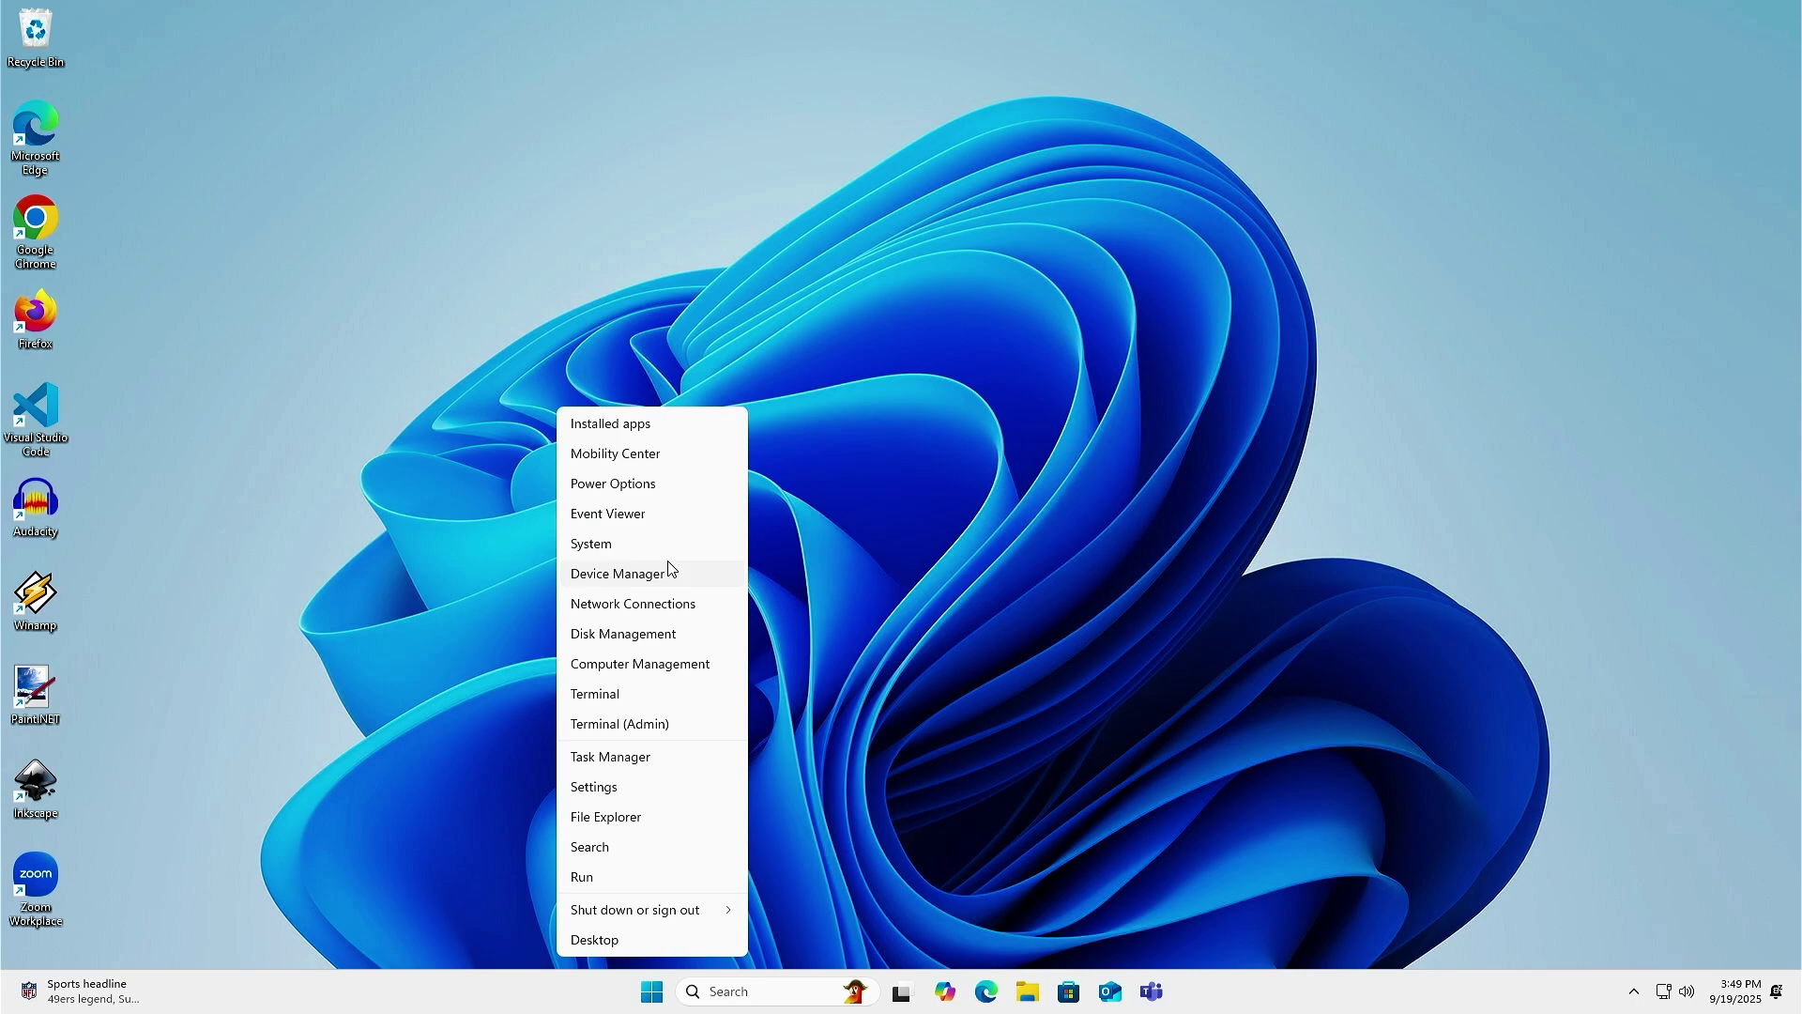
# Open System settings and scroll to the Recovery options.
pyautogui.click(667, 550)
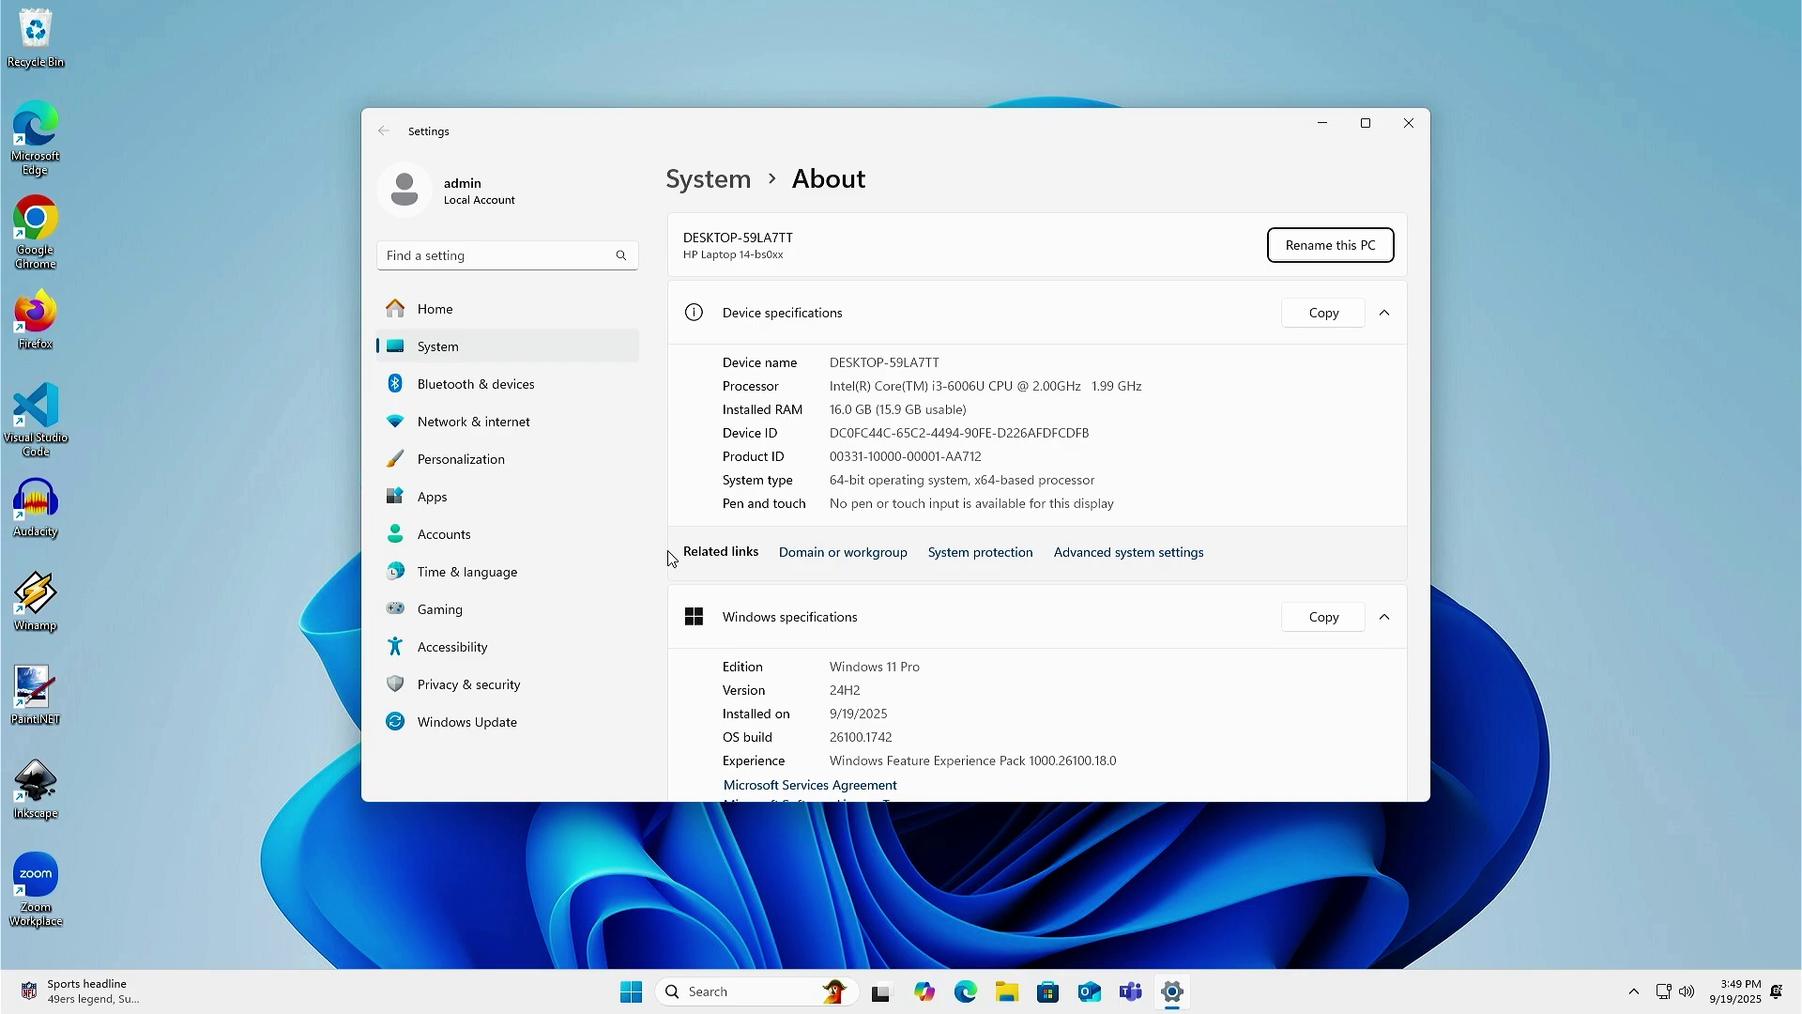
pyautogui.click(545, 351)
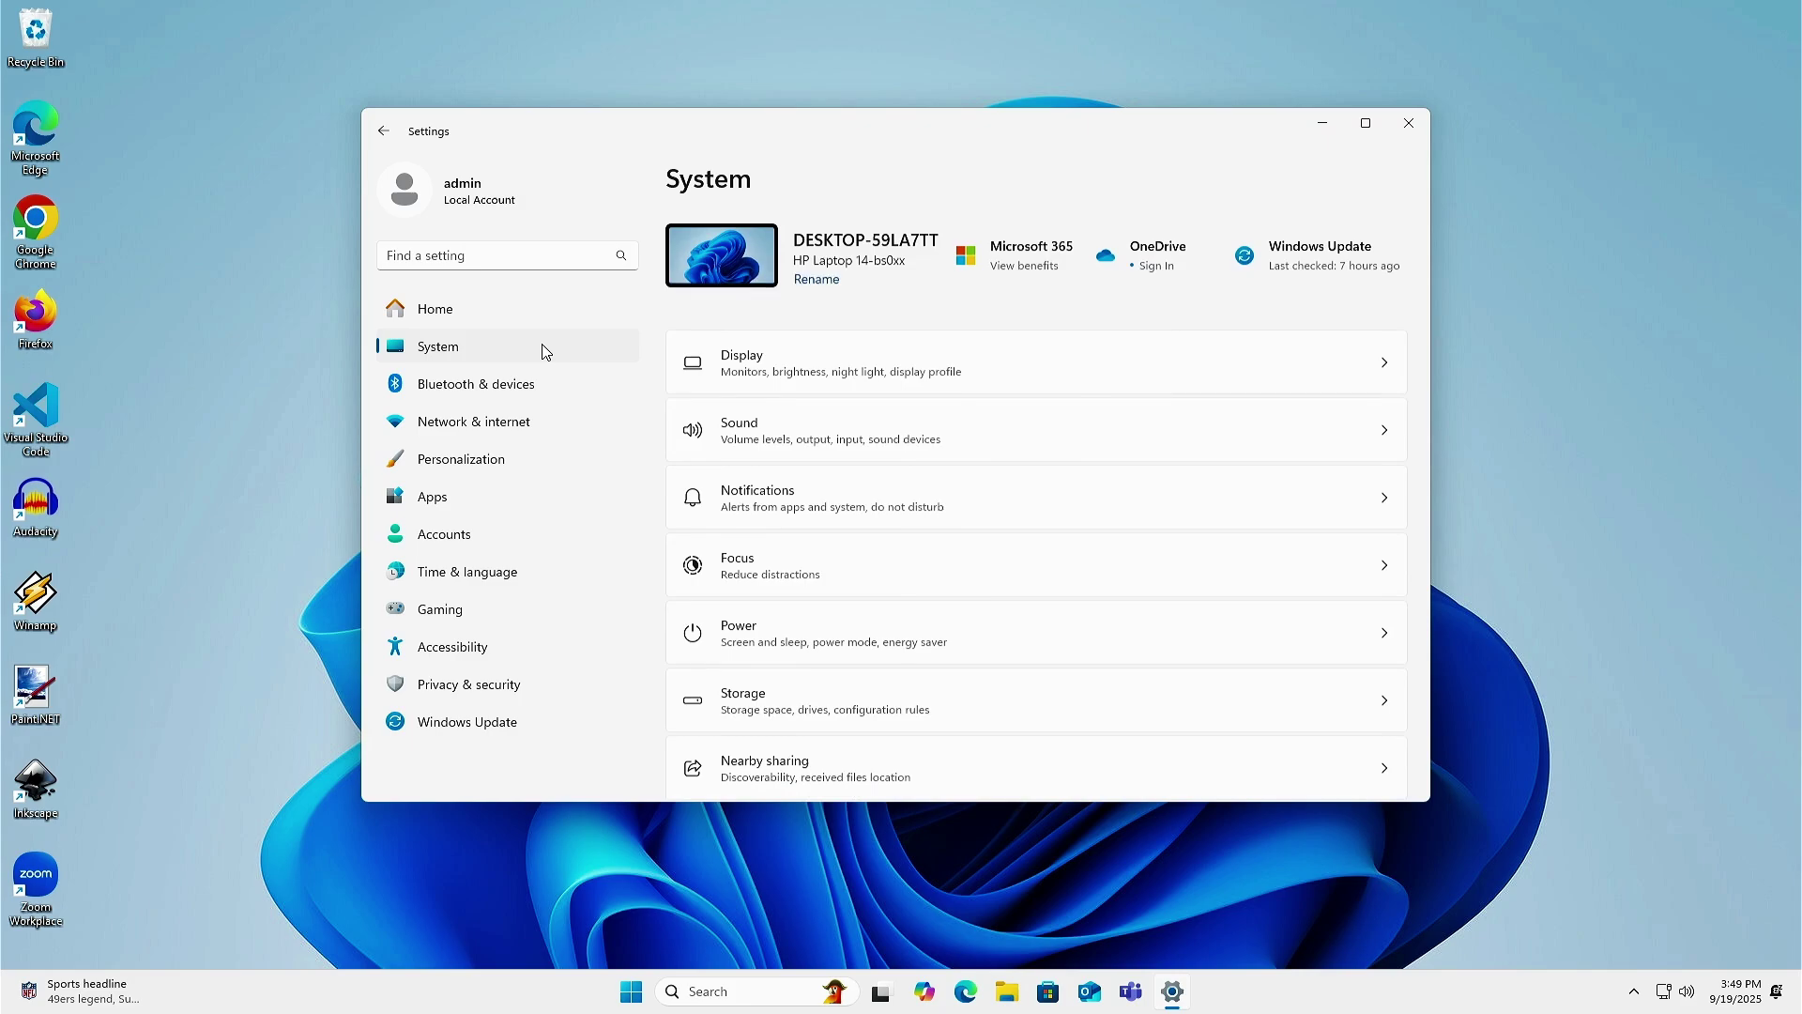
pyautogui.scroll(-5, 1278, 497)
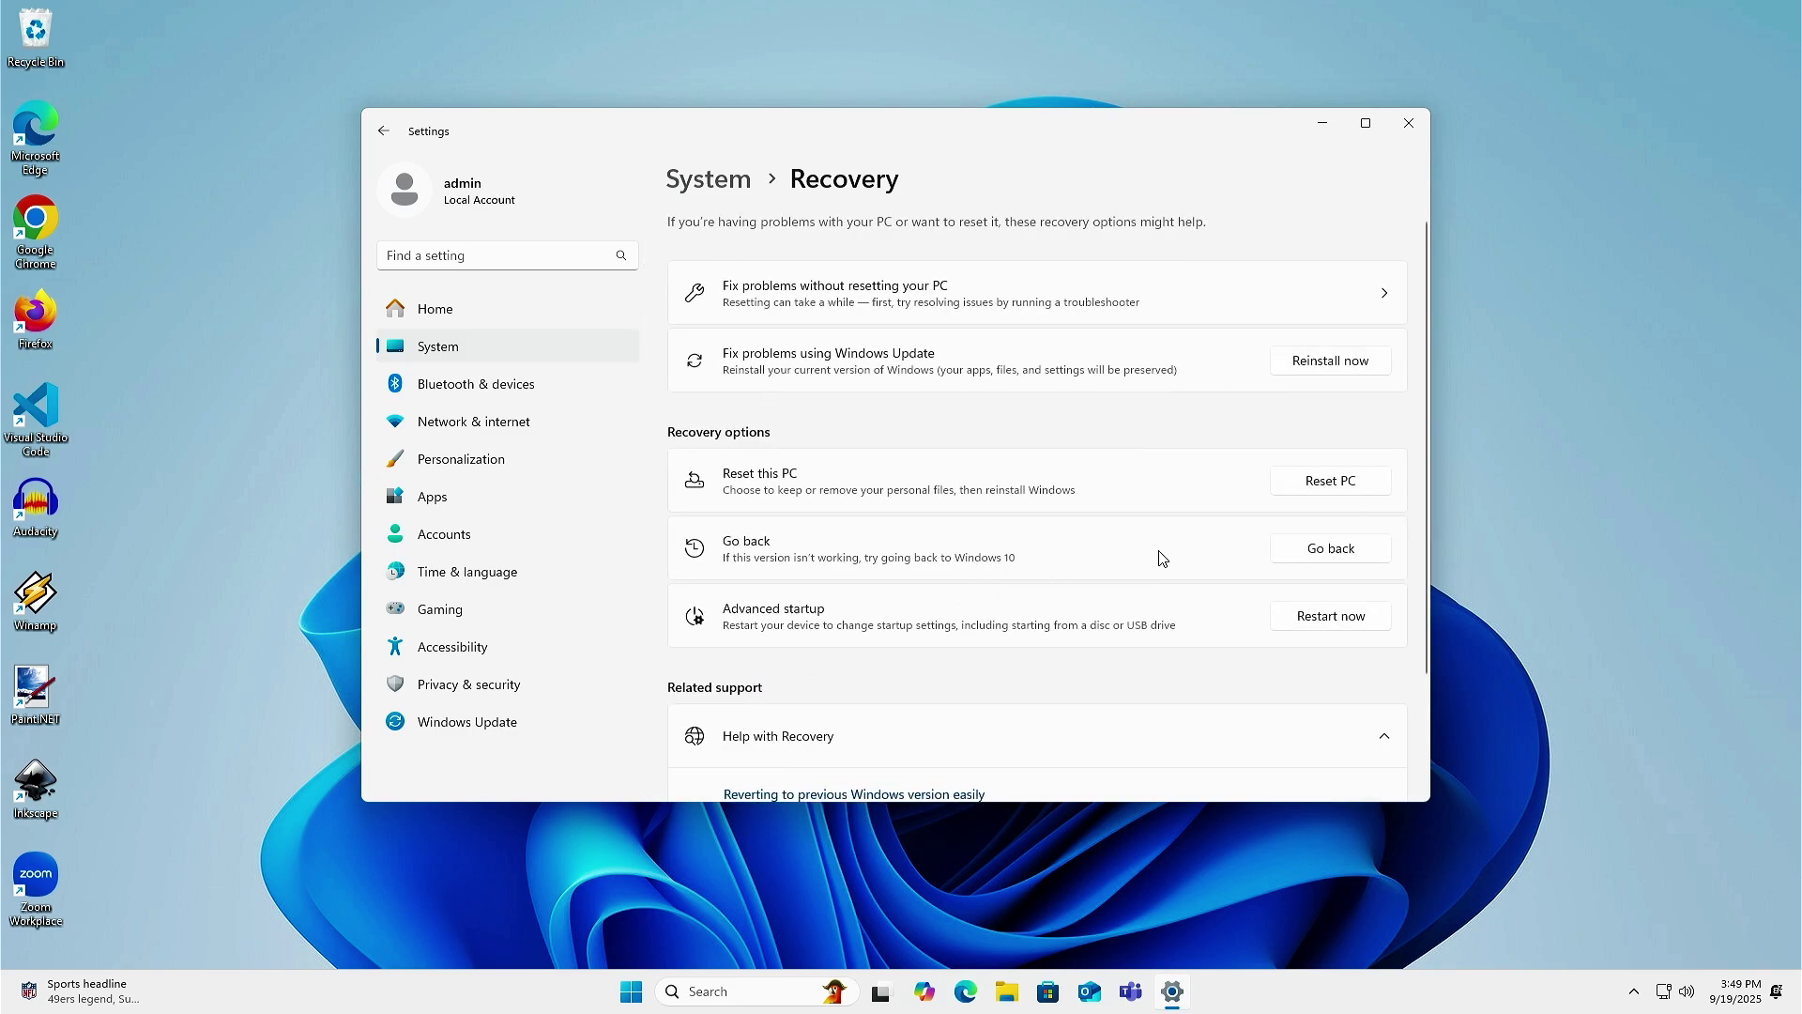
# Go back to Windows 10, skipping feedback and the update check, and confirm the rollback.
pyautogui.click(1370, 557)
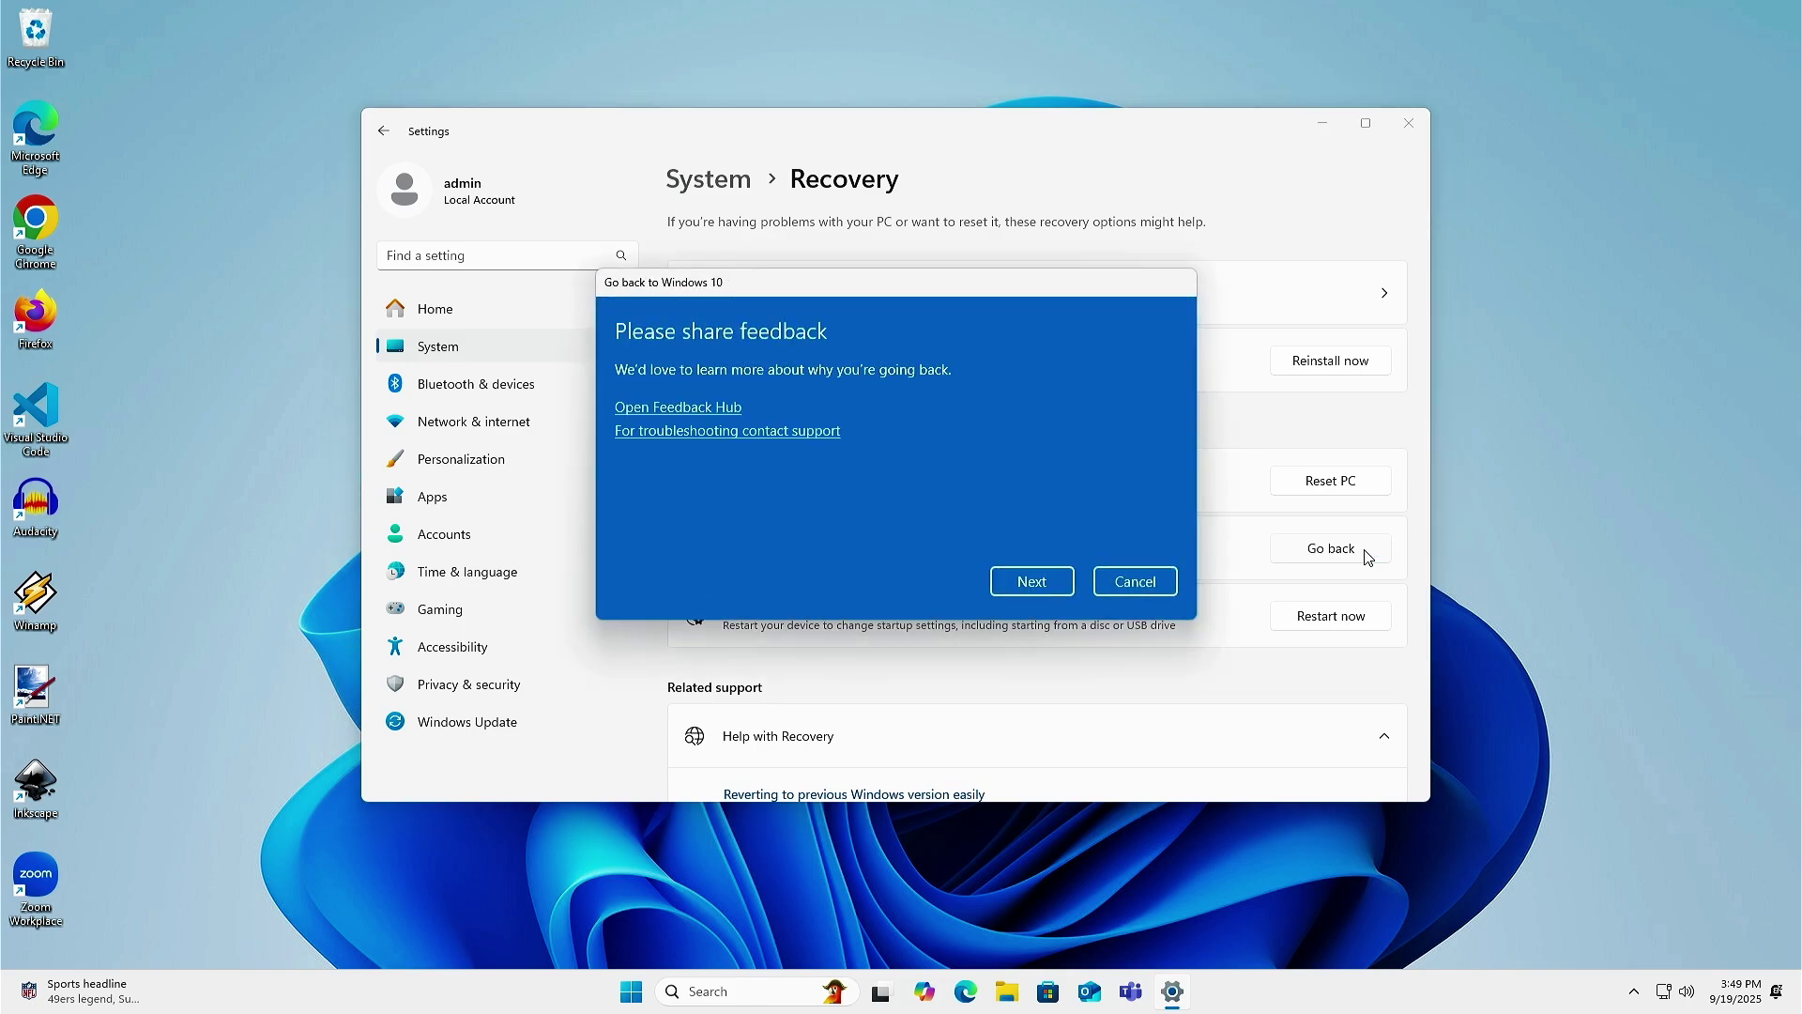
pyautogui.click(1053, 584)
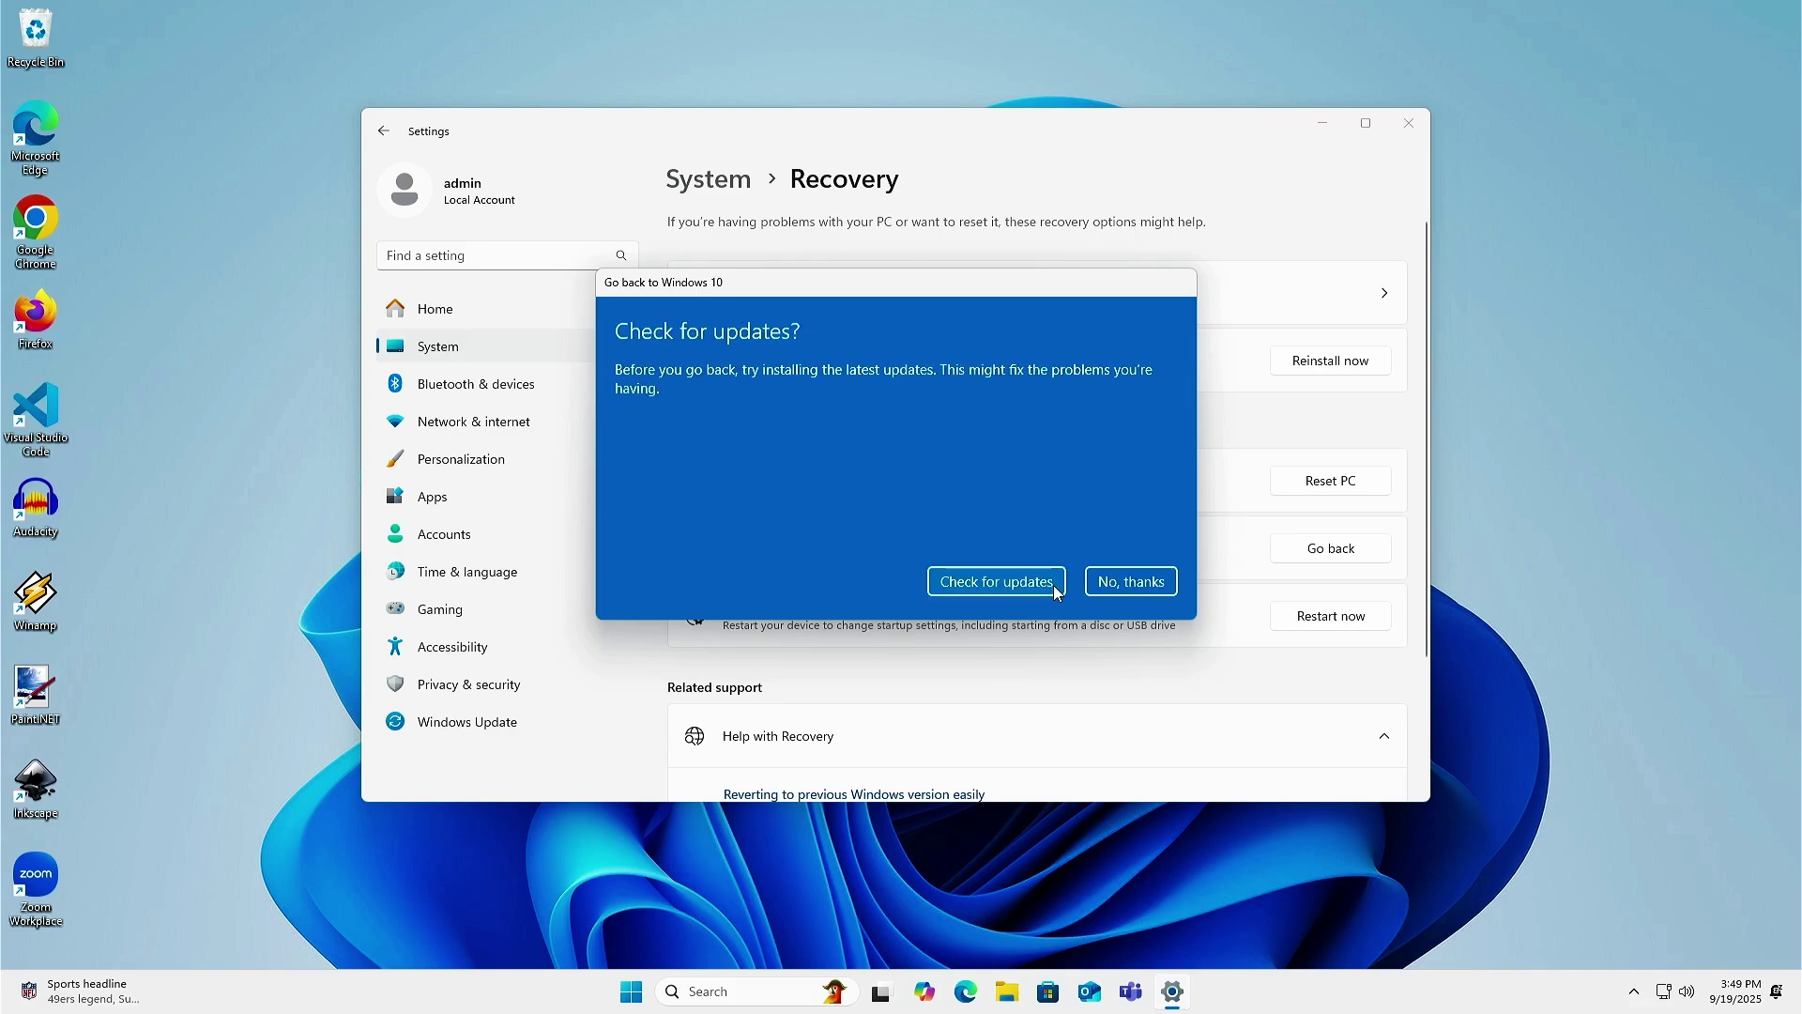
pyautogui.click(1167, 582)
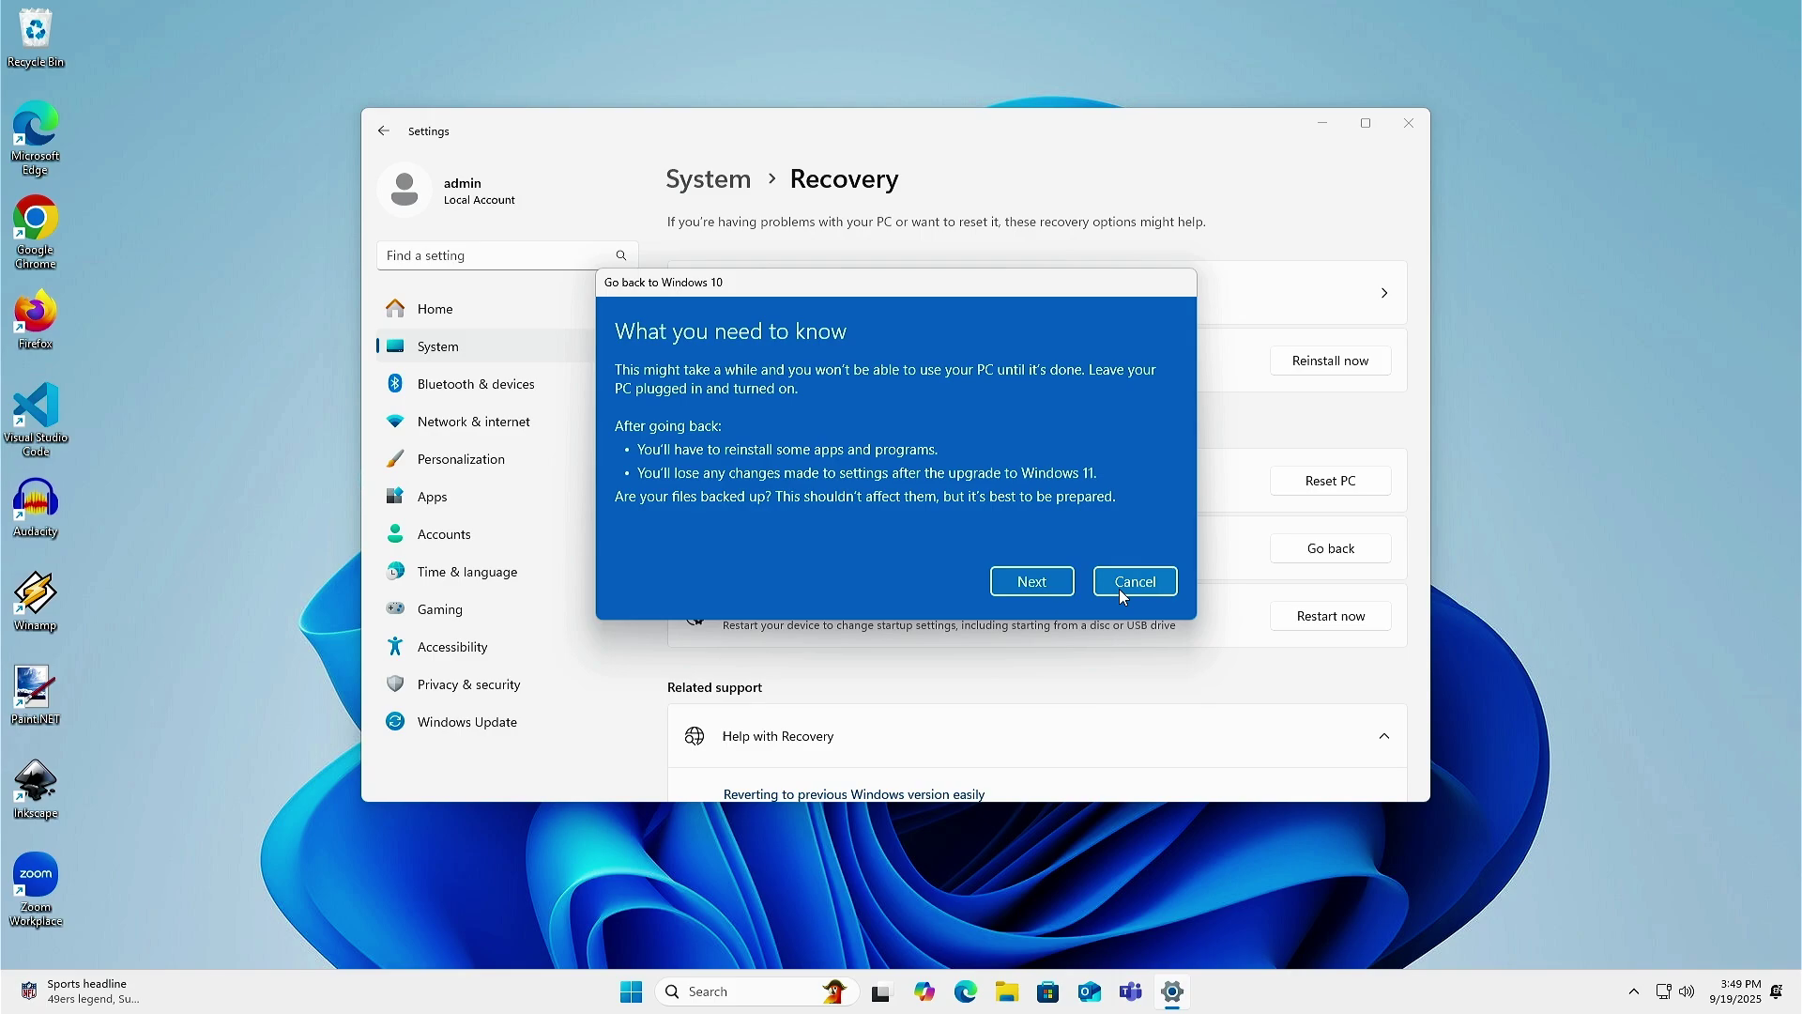
pyautogui.click(1061, 593)
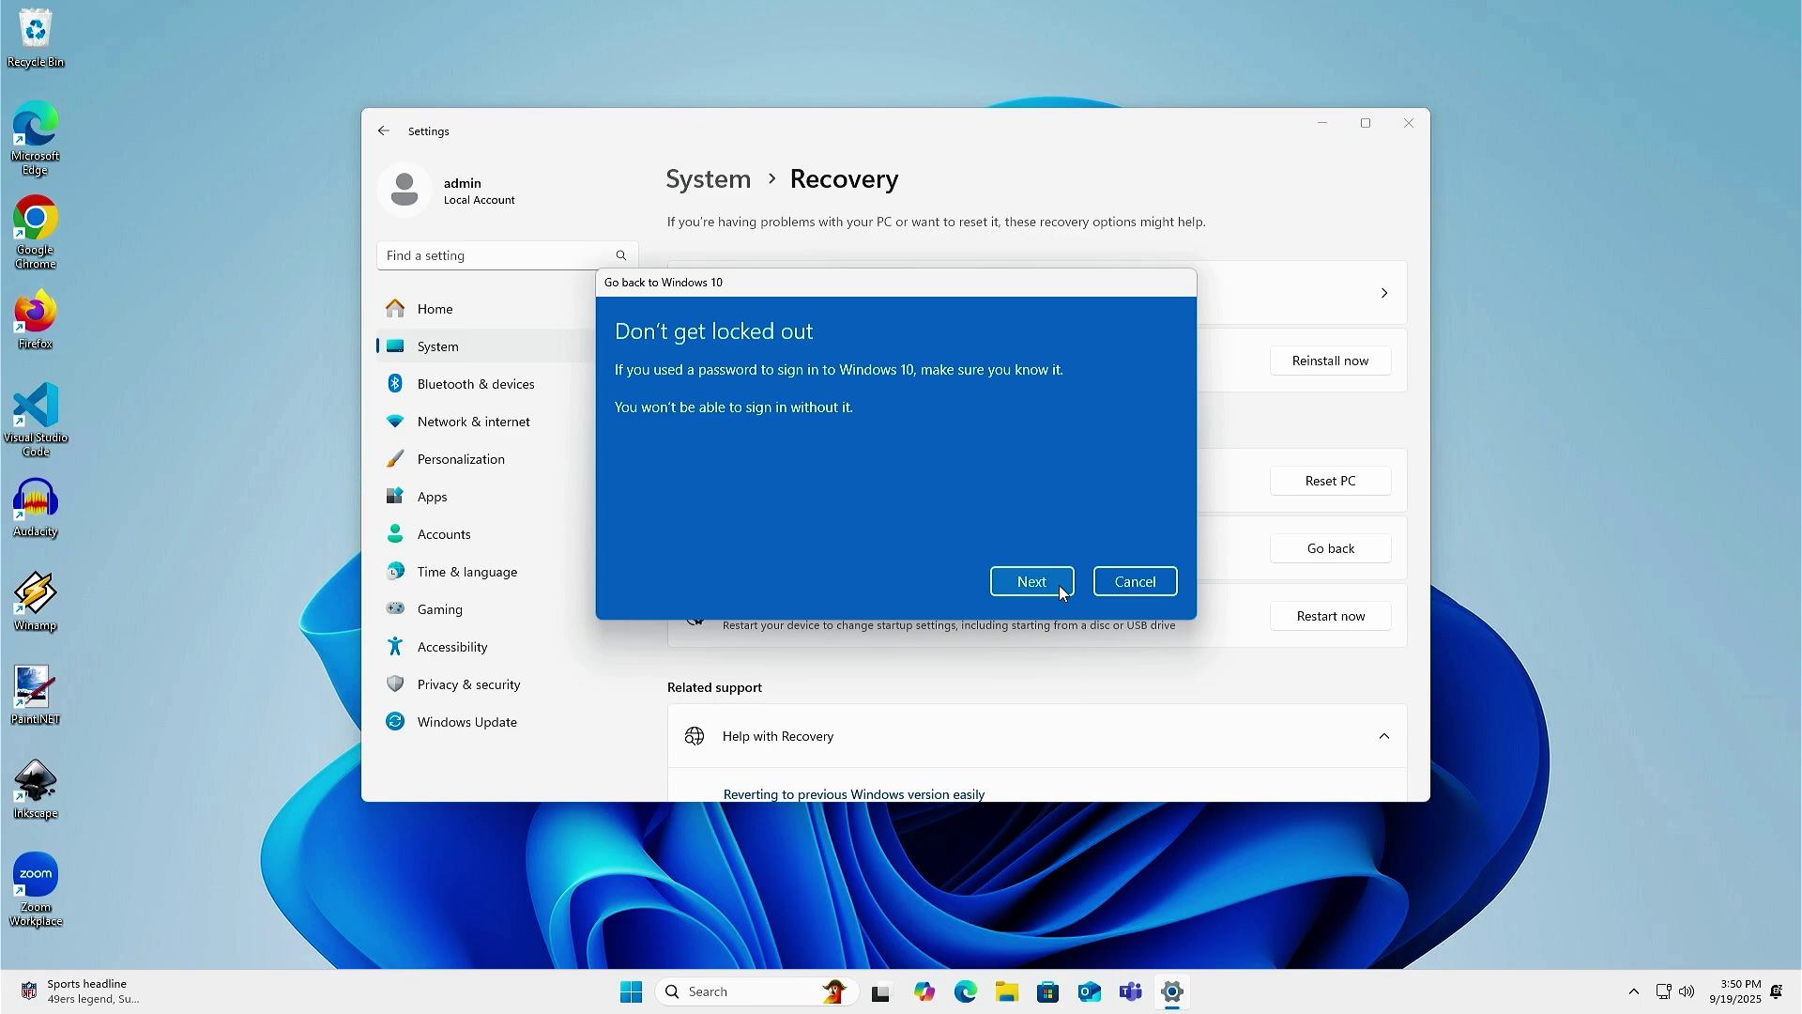
pyautogui.click(1061, 592)
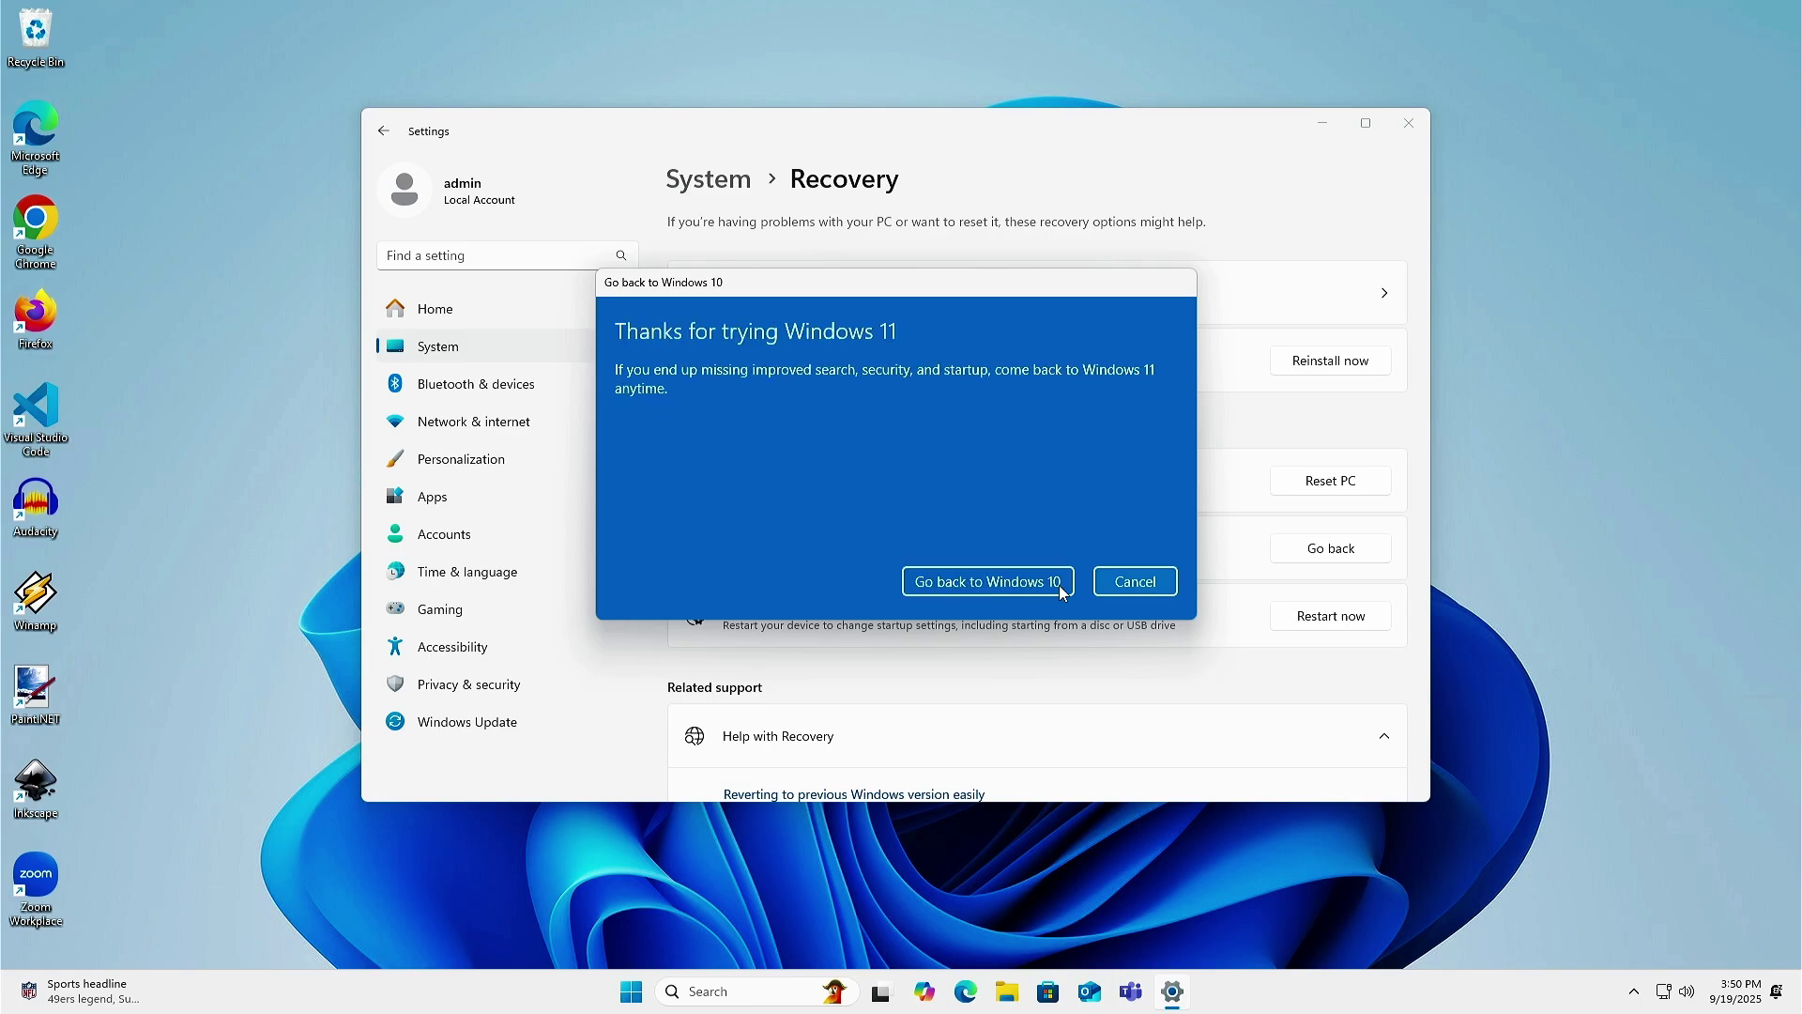
pyautogui.click(1061, 581)
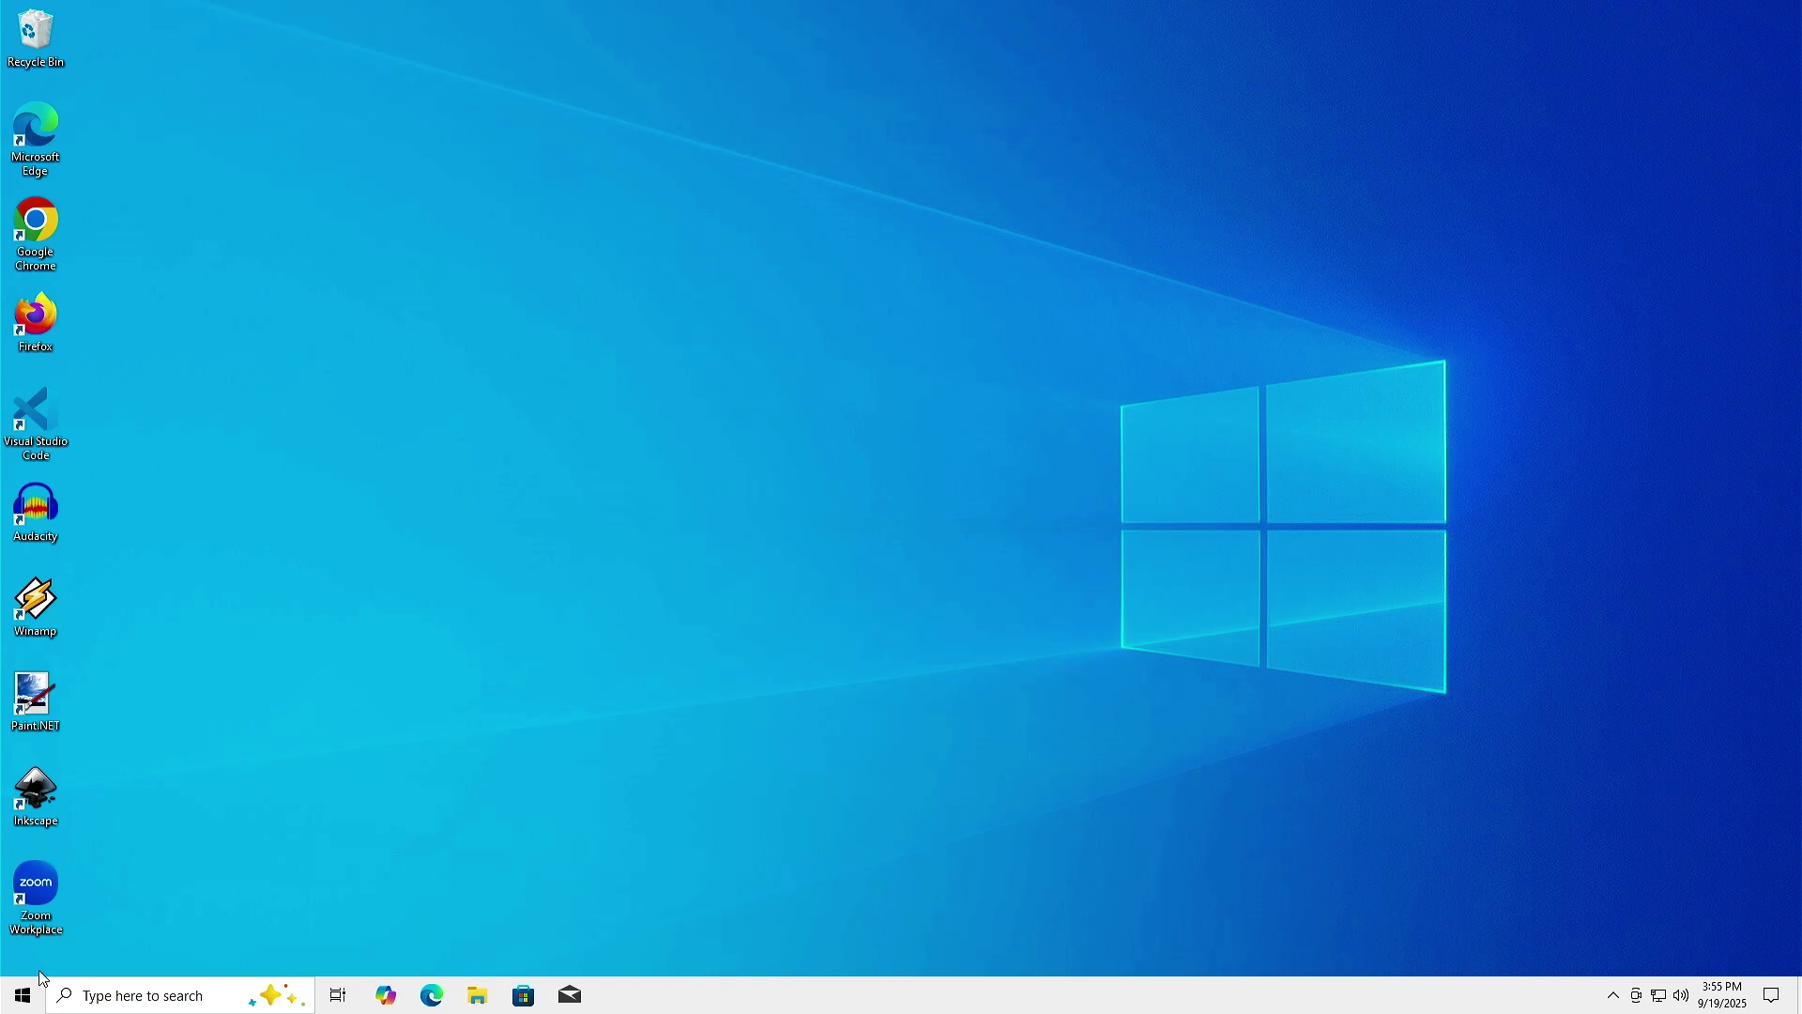
# Open the About page to show Windows 10 Pro, version 22H2, OS build 19045.6332.
pyautogui.rightClick(21, 1001)
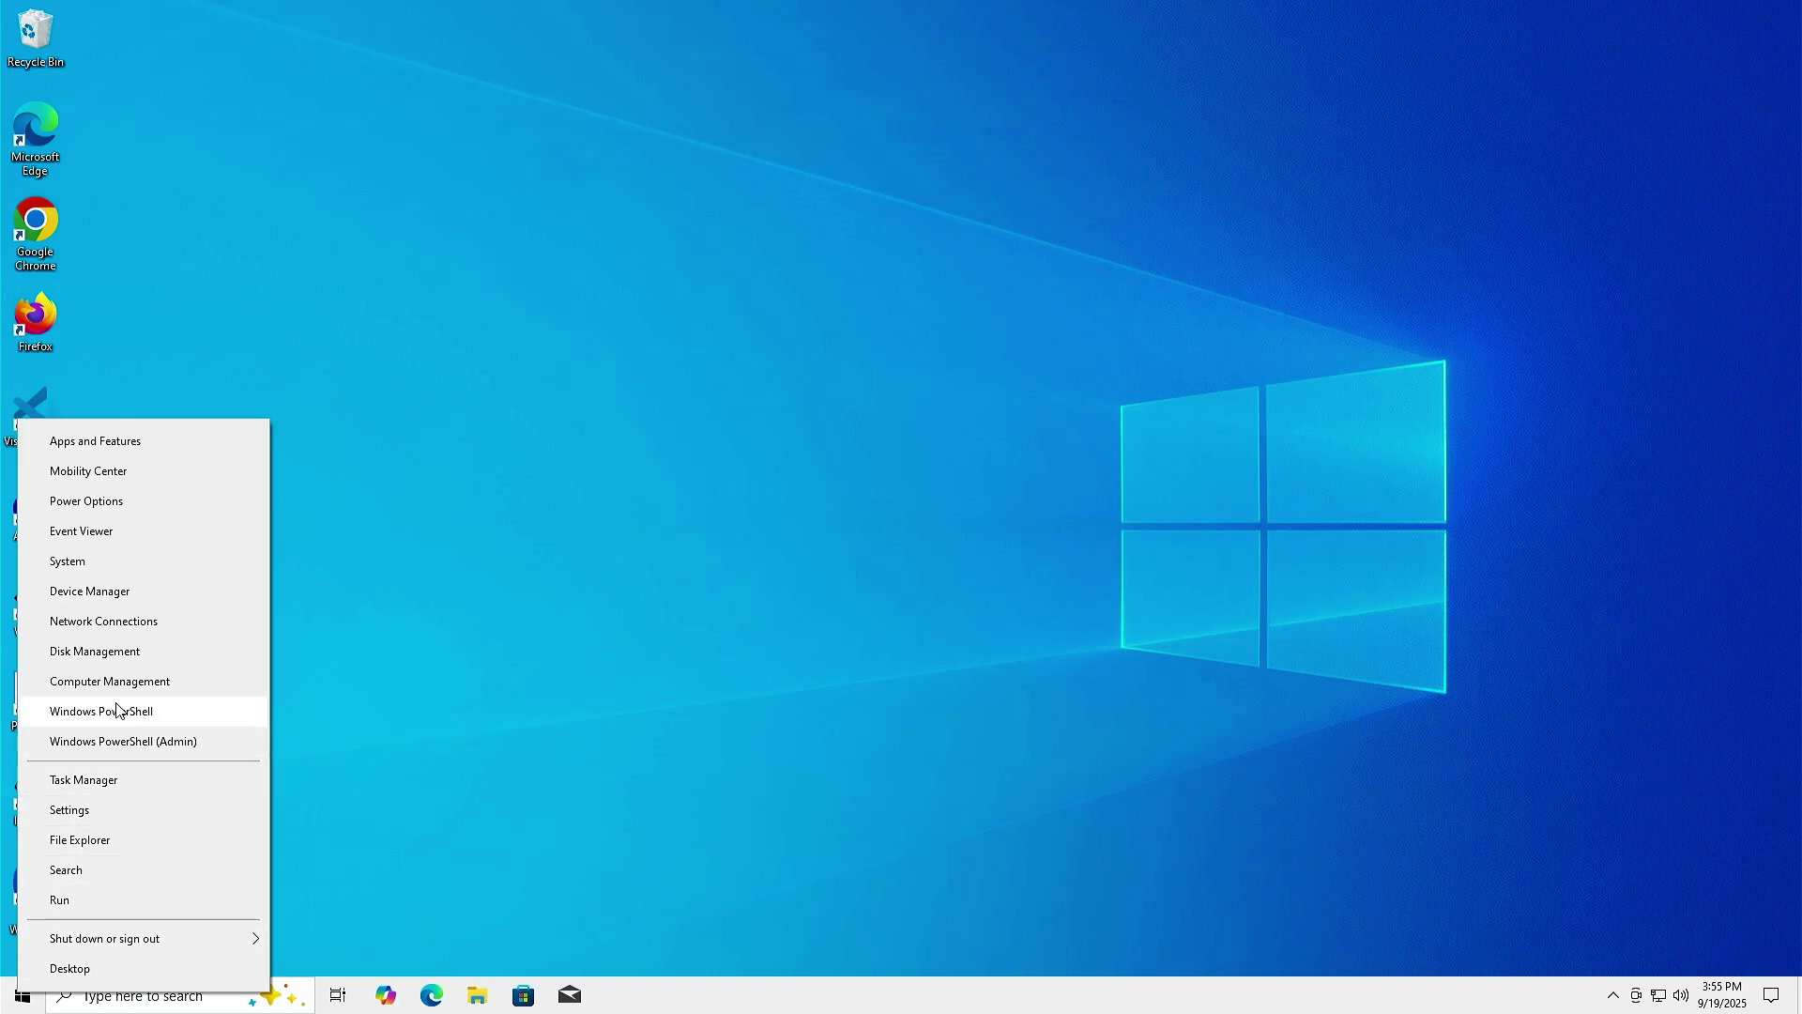
pyautogui.click(133, 561)
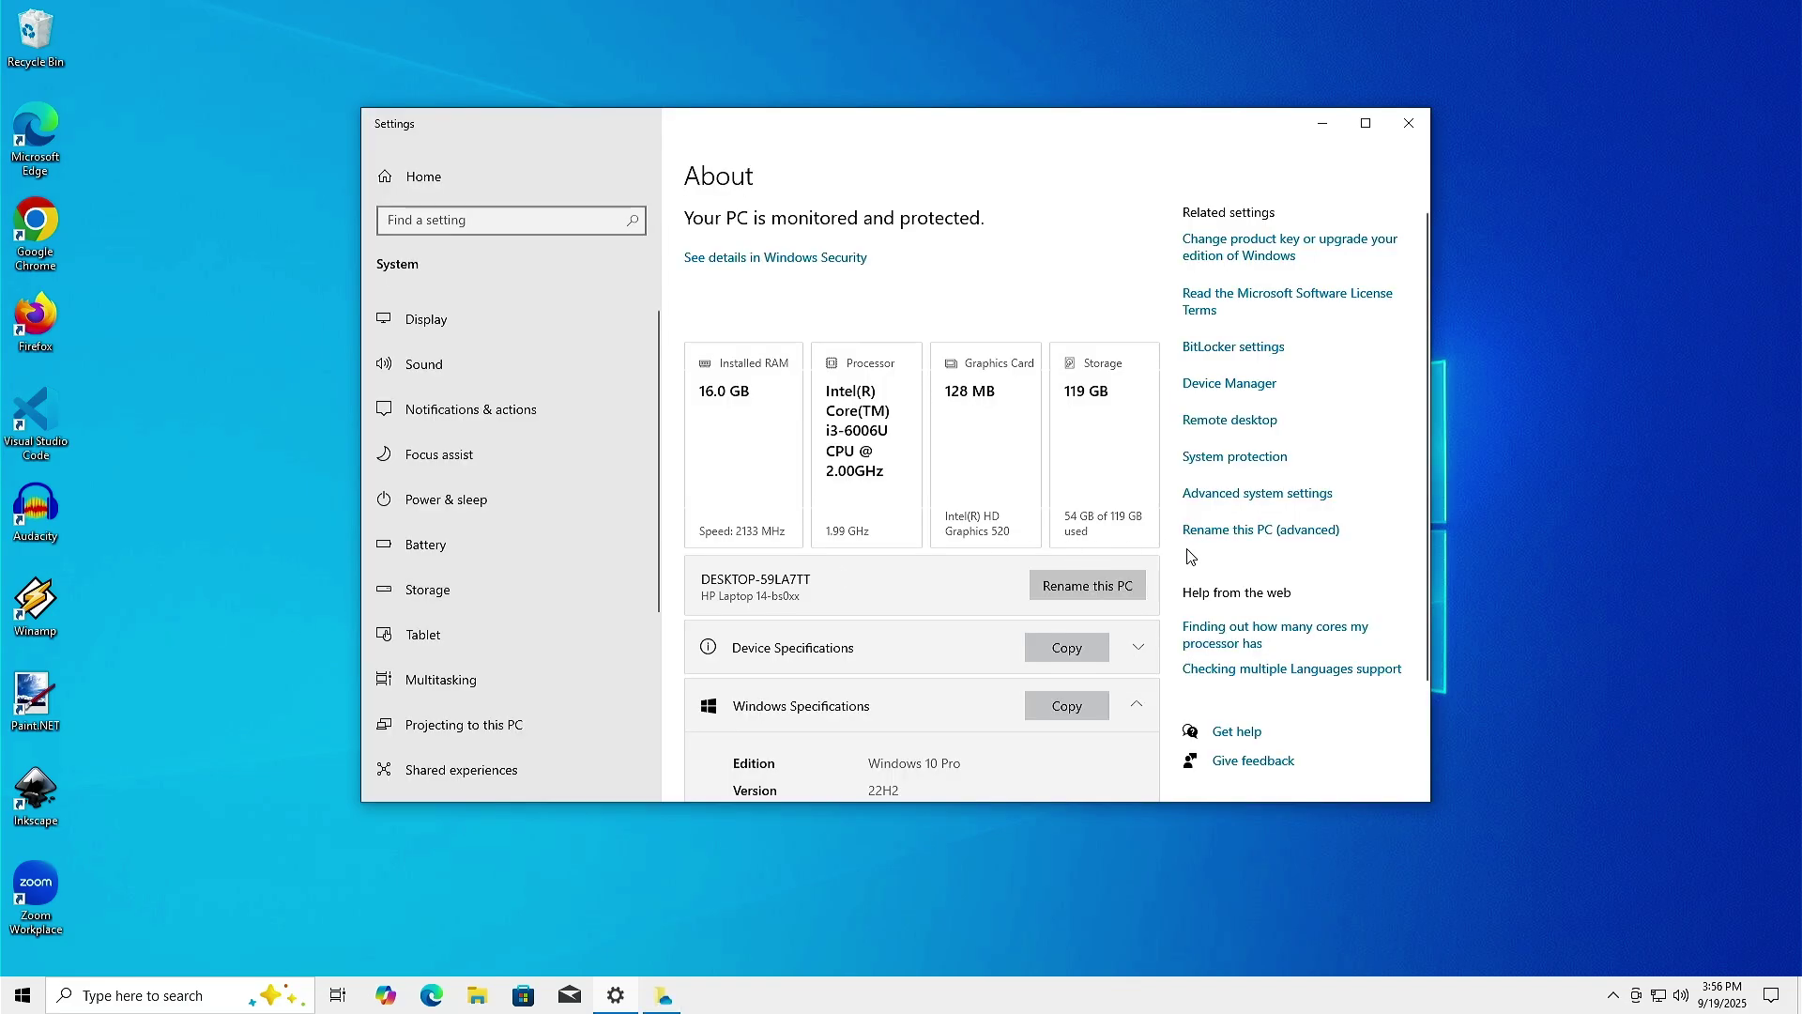
pyautogui.scroll(-3, 1190, 552)
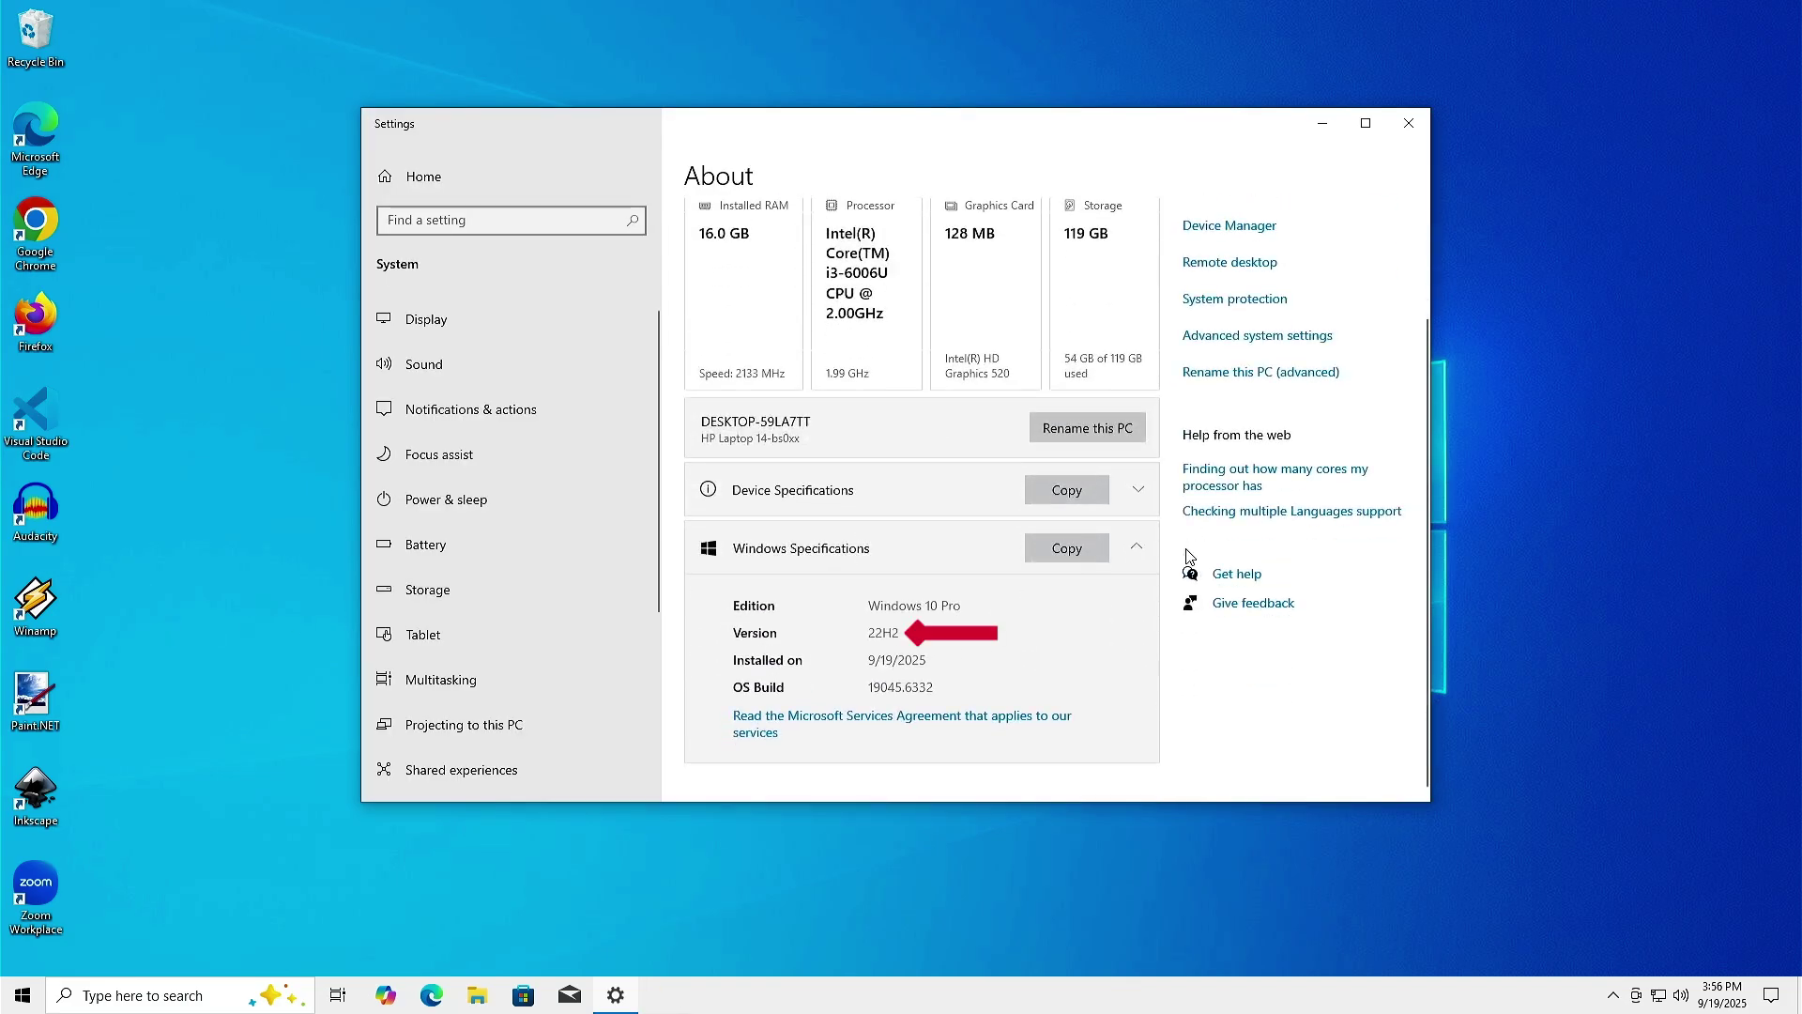